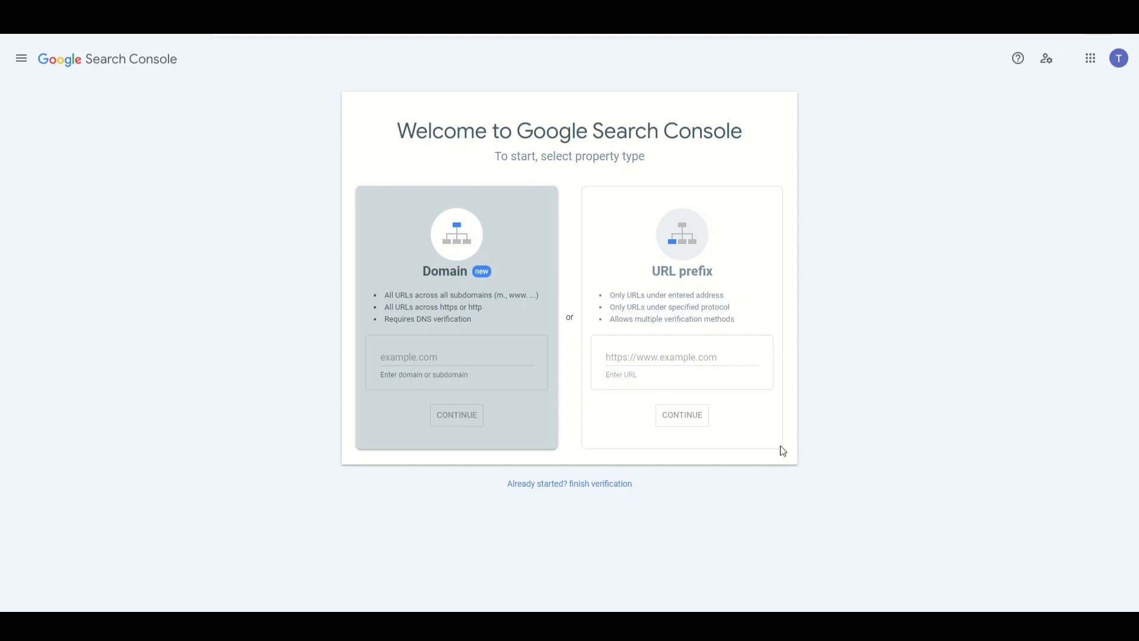
pyautogui.click(408, 352)
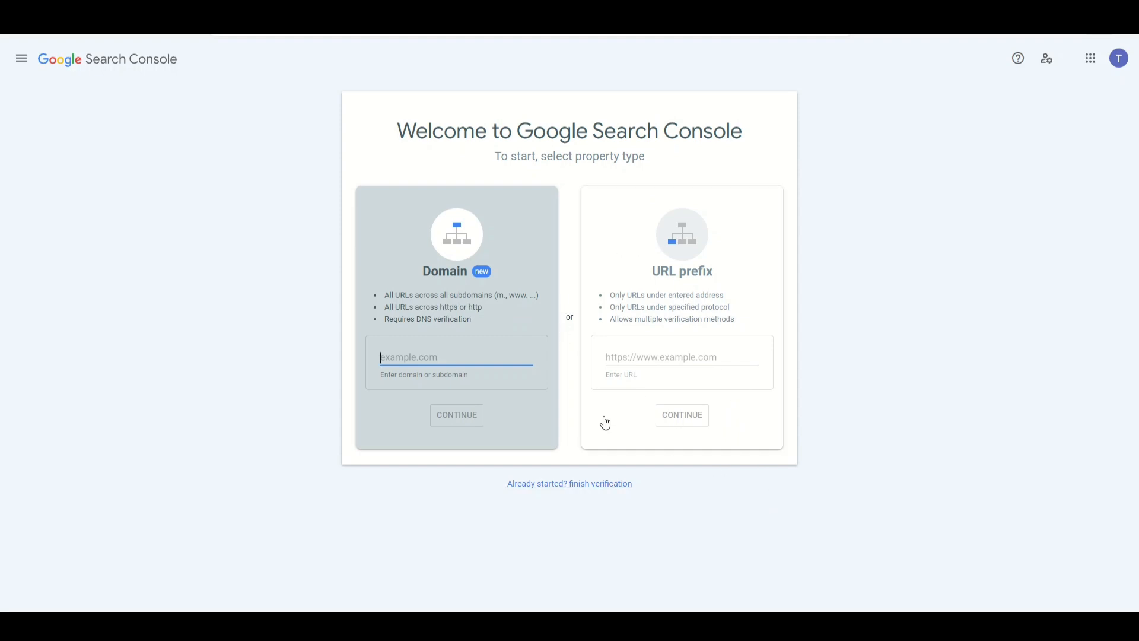
pyautogui.click(749, 506)
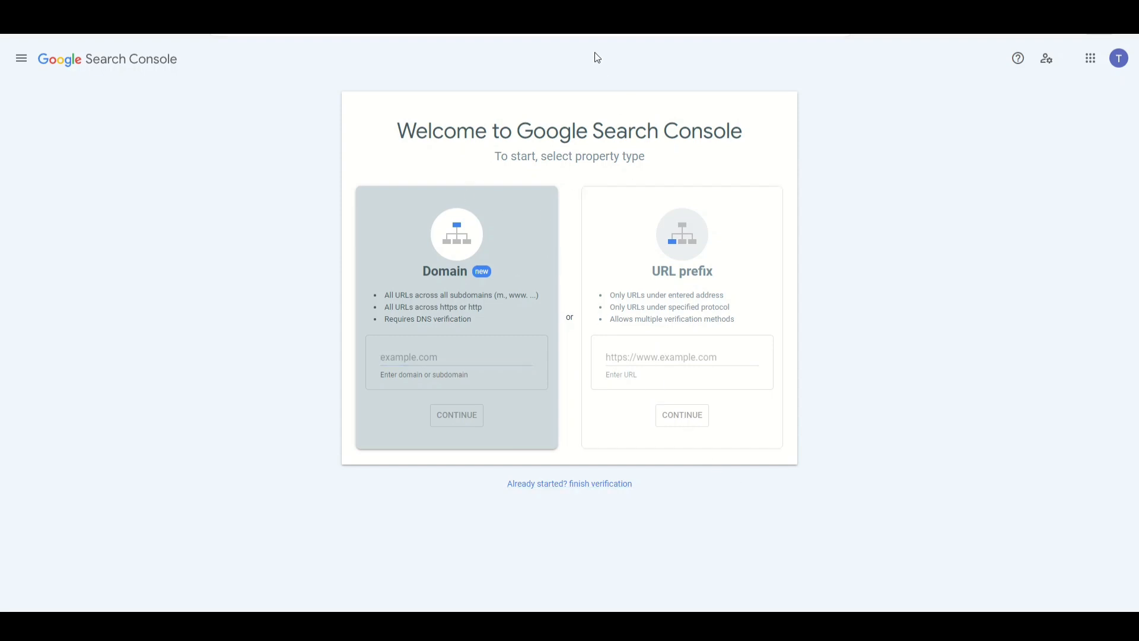
# Go back to the search results, open Google Search Console Tools and start Search Console from its landing page.
pyautogui.hotkey('alt', 'Left')
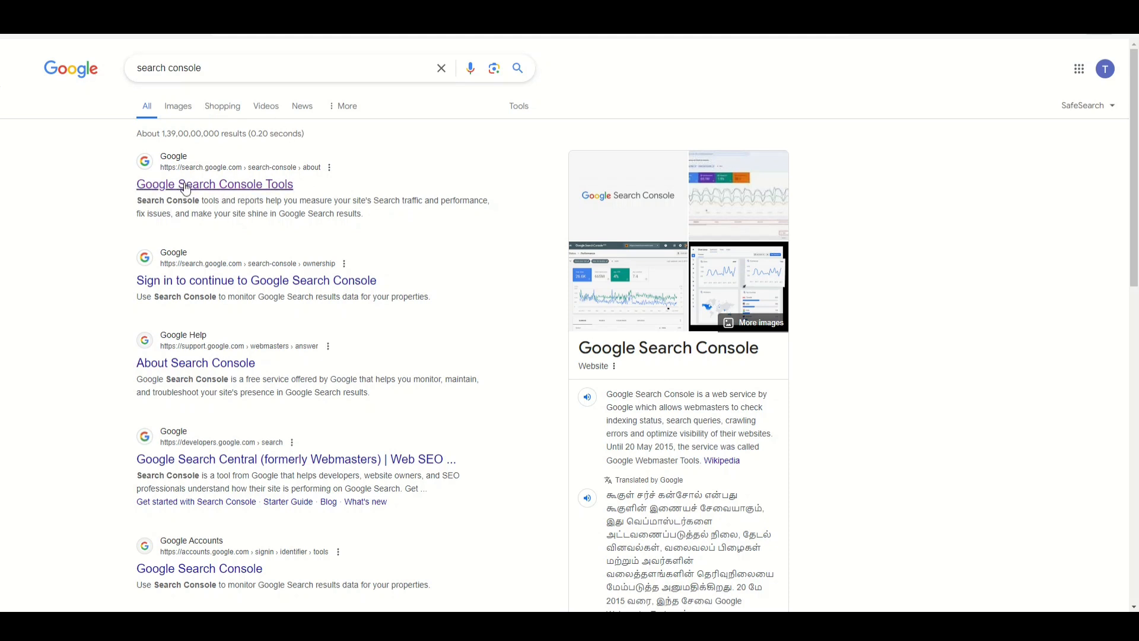
pyautogui.click(245, 191)
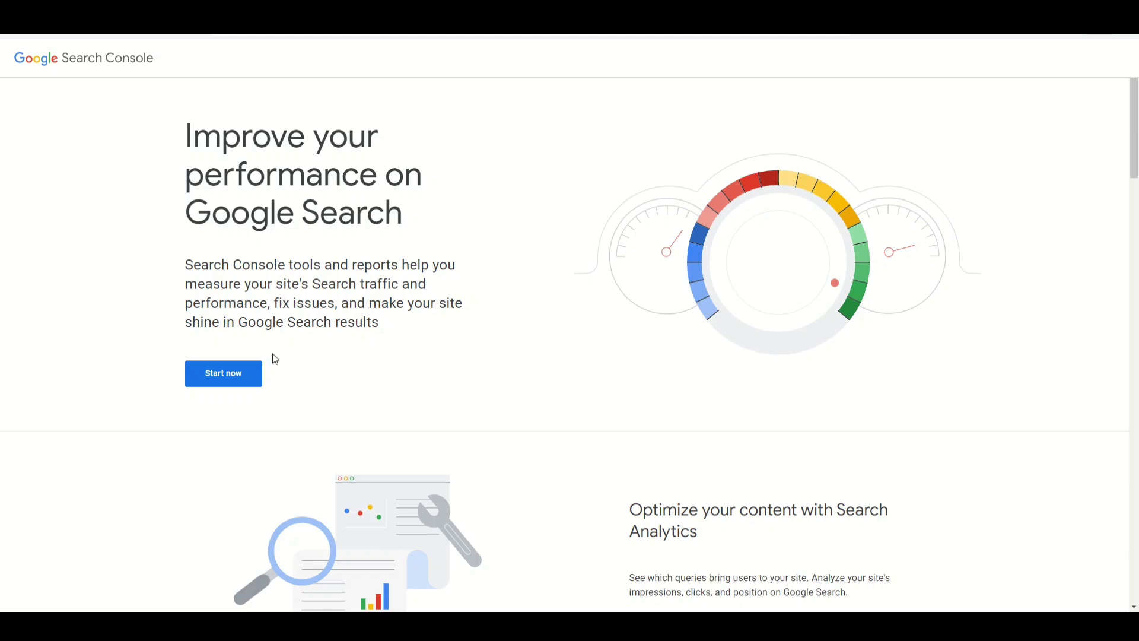
pyautogui.click(225, 380)
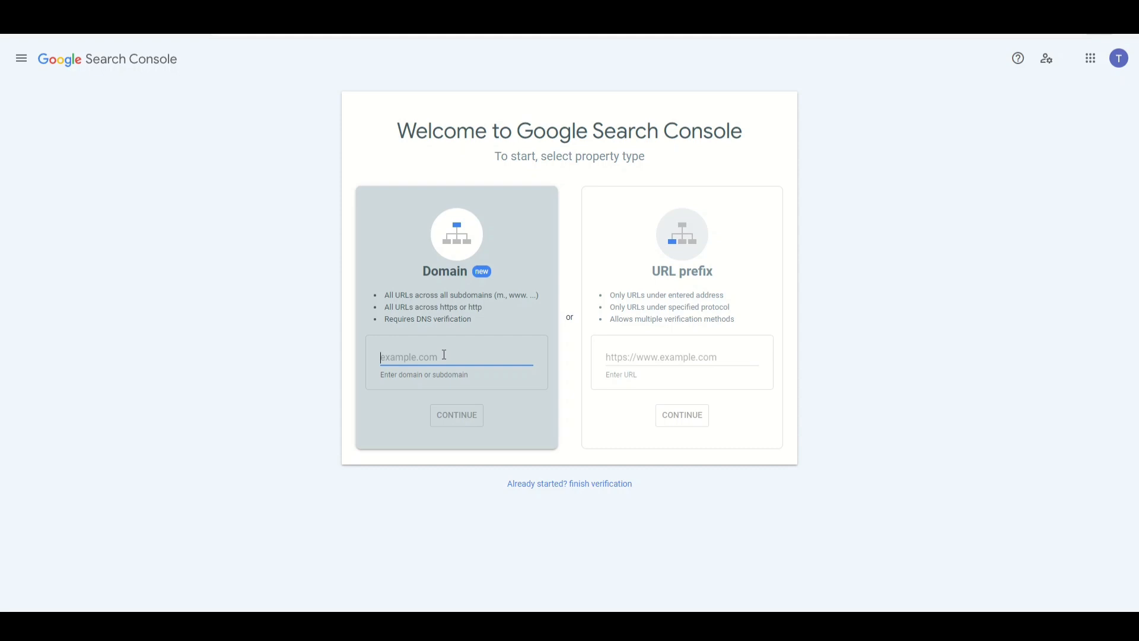
# Enter sarithiram.com as the Domain property, without the protocol, www prefix or trailing slash.
pyautogui.write('https://www.sarithiram.com/')
pyautogui.press('BackSpace')
pyautogui.click(438, 359)
pyautogui.press('BackSpace')
pyautogui.press('BackSpace')
pyautogui.press('BackSpace')
pyautogui.press('BackSpace')
pyautogui.press('BackSpace')
pyautogui.press('BackSpace')
pyautogui.press('BackSpace')
pyautogui.press('BackSpace')
pyautogui.press('BackSpace')
pyautogui.press('BackSpace')
pyautogui.press('BackSpace')
pyautogui.press('BackSpace')
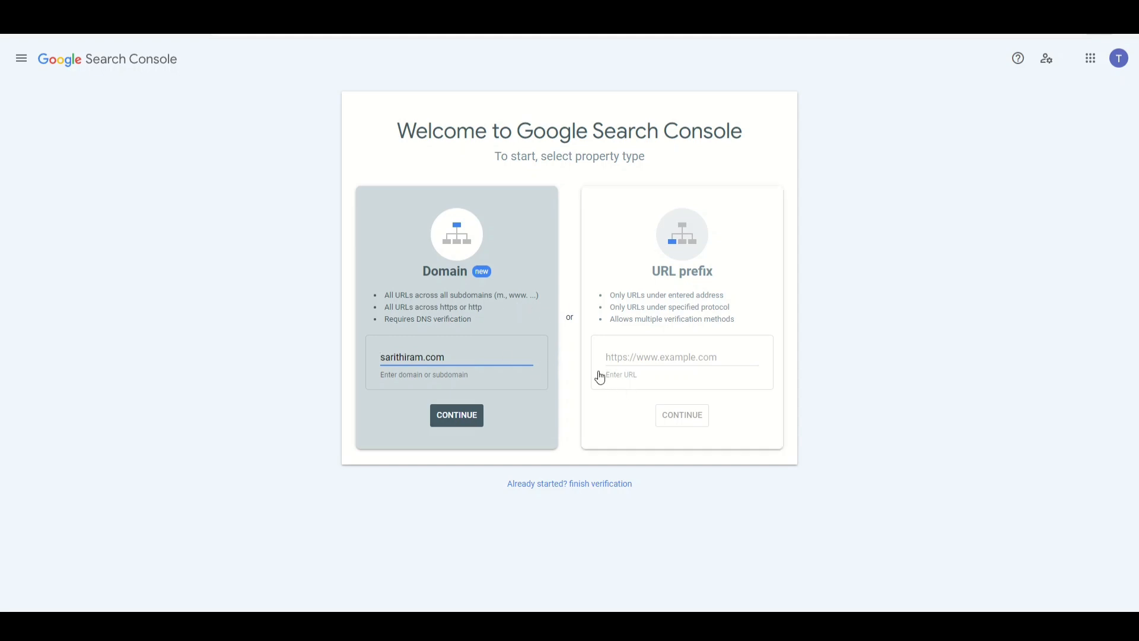
pyautogui.click(673, 356)
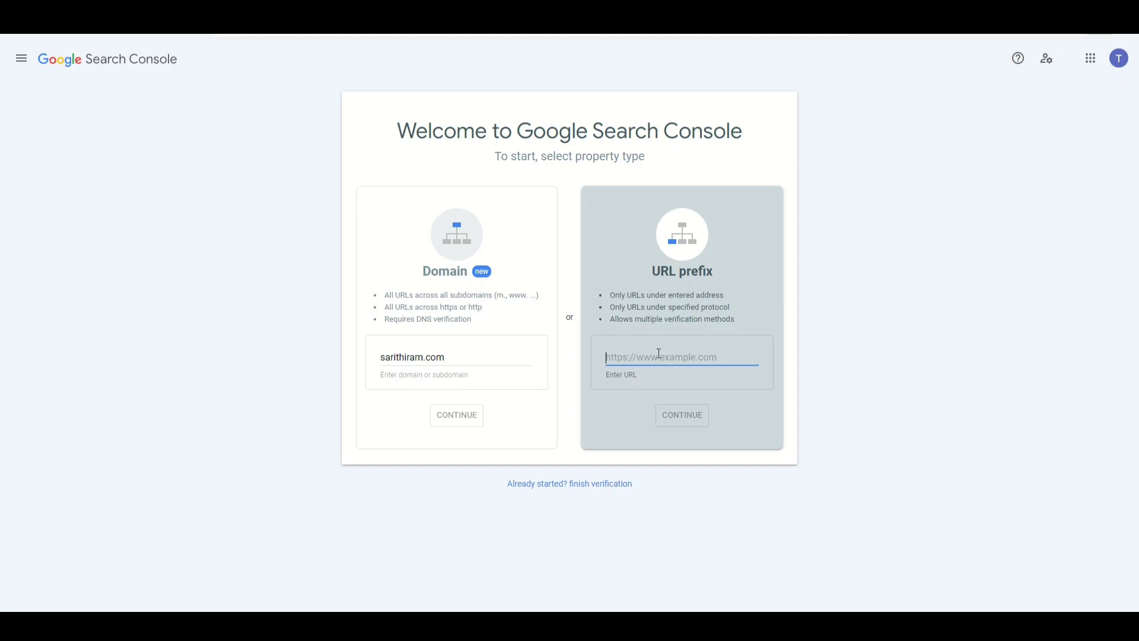
pyautogui.write('https://www.sarithiram.com/')
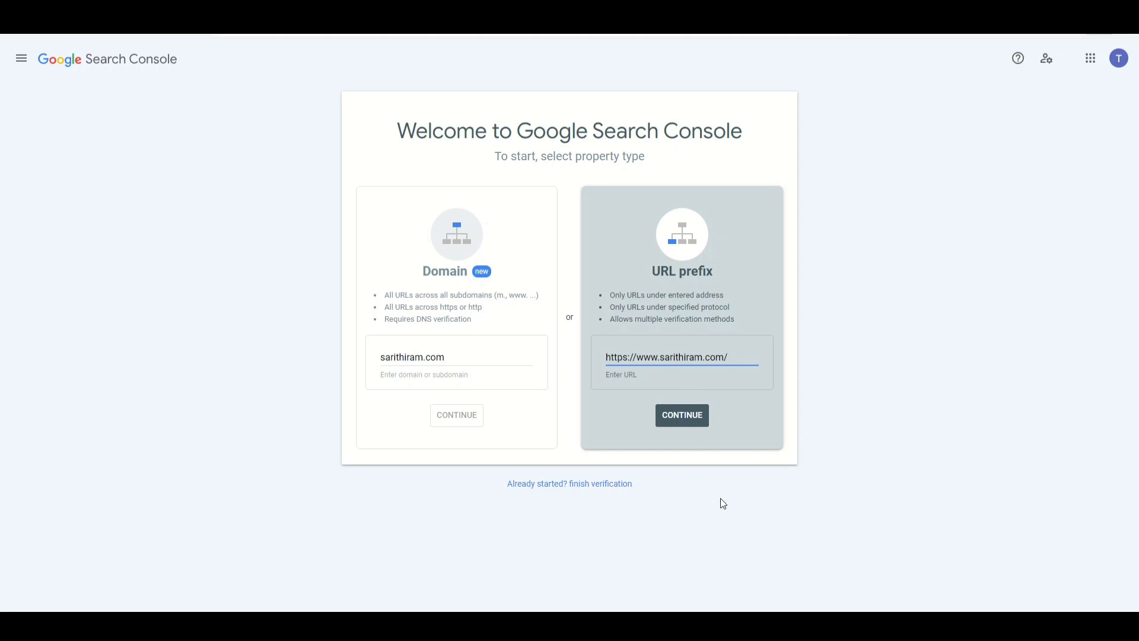
pyautogui.click(760, 513)
# Clear the entry for the Domain property.
pyautogui.click(452, 363)
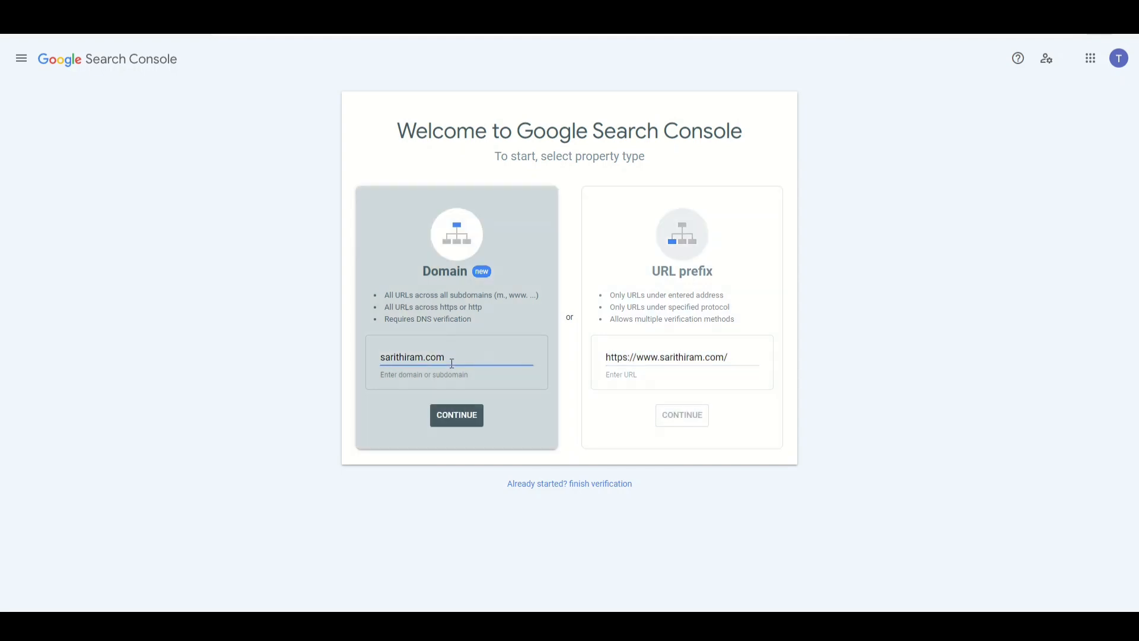
pyautogui.press('BackSpace')
pyautogui.press('BackSpace')
pyautogui.press('BackSpace')
pyautogui.press('BackSpace')
pyautogui.press('BackSpace')
pyautogui.press('BackSpace')
pyautogui.press('BackSpace')
pyautogui.press('BackSpace')
pyautogui.press('BackSpace')
pyautogui.press('BackSpace')
pyautogui.press('BackSpace')
pyautogui.press('BackSpace')
pyautogui.press('BackSpace')
pyautogui.press('BackSpace')
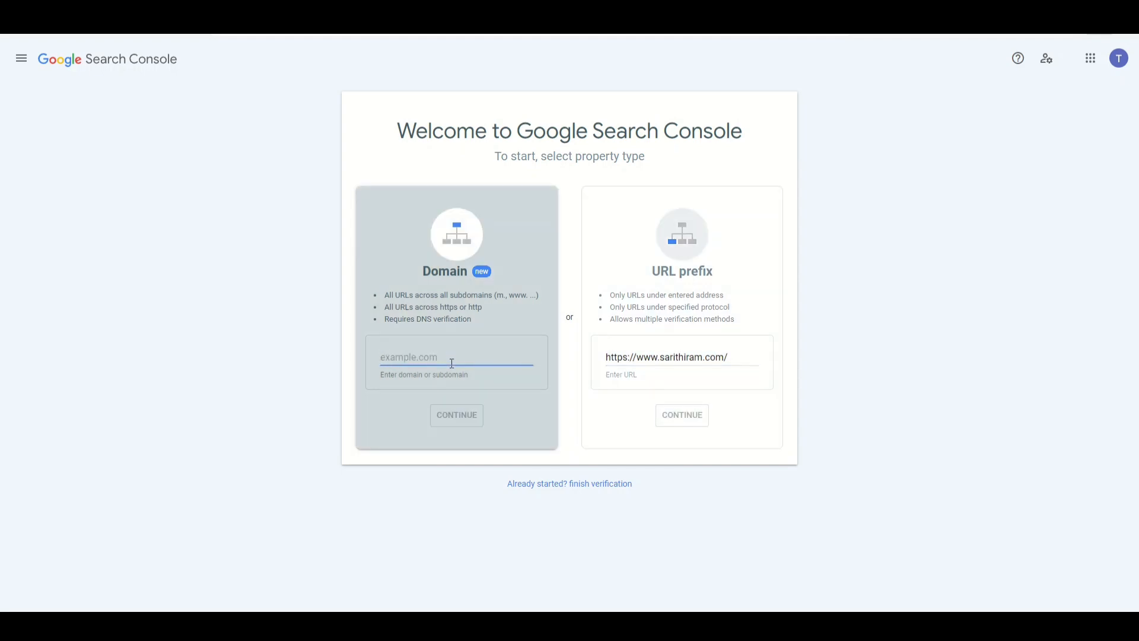
# Continue with the URL prefix property and save its HTML verification file to the Downloads folder.
pyautogui.click(678, 311)
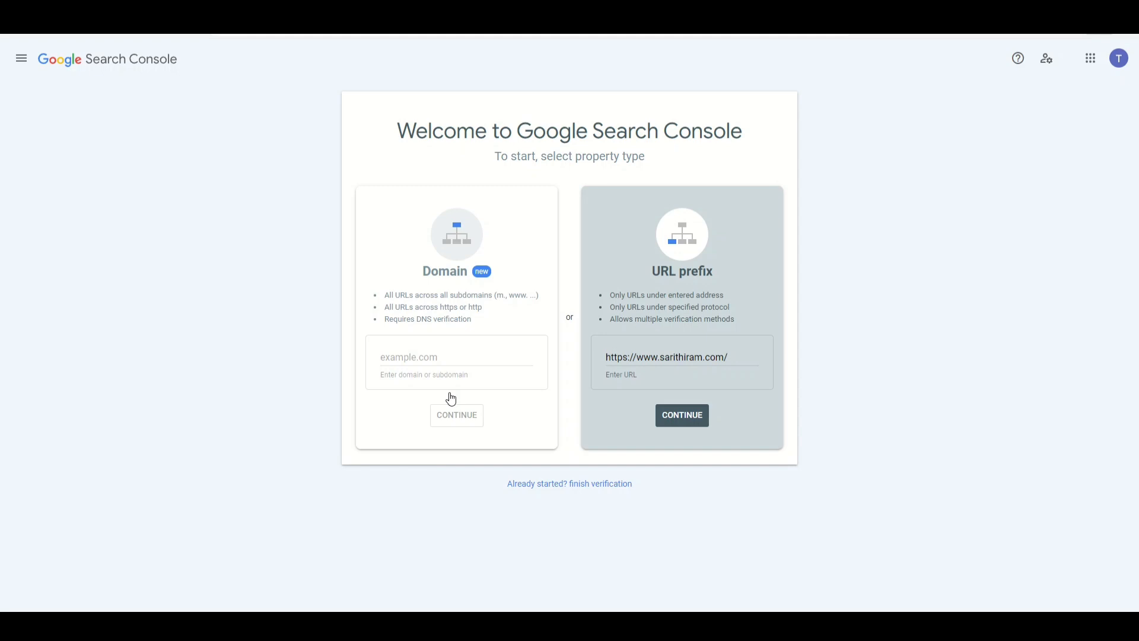
pyautogui.click(676, 419)
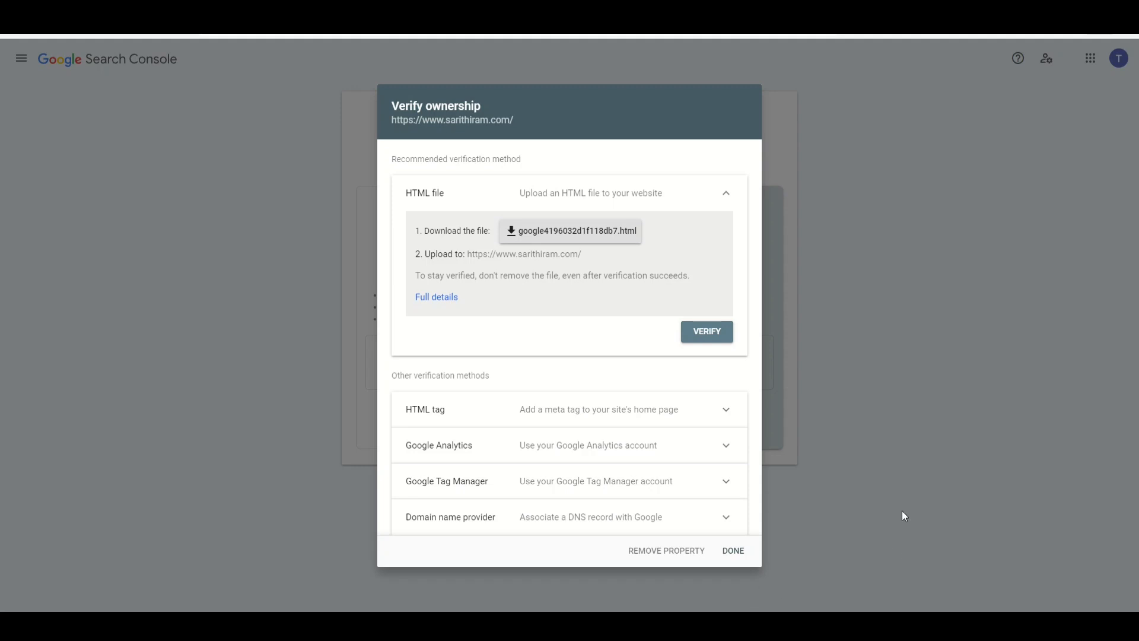
pyautogui.click(554, 234)
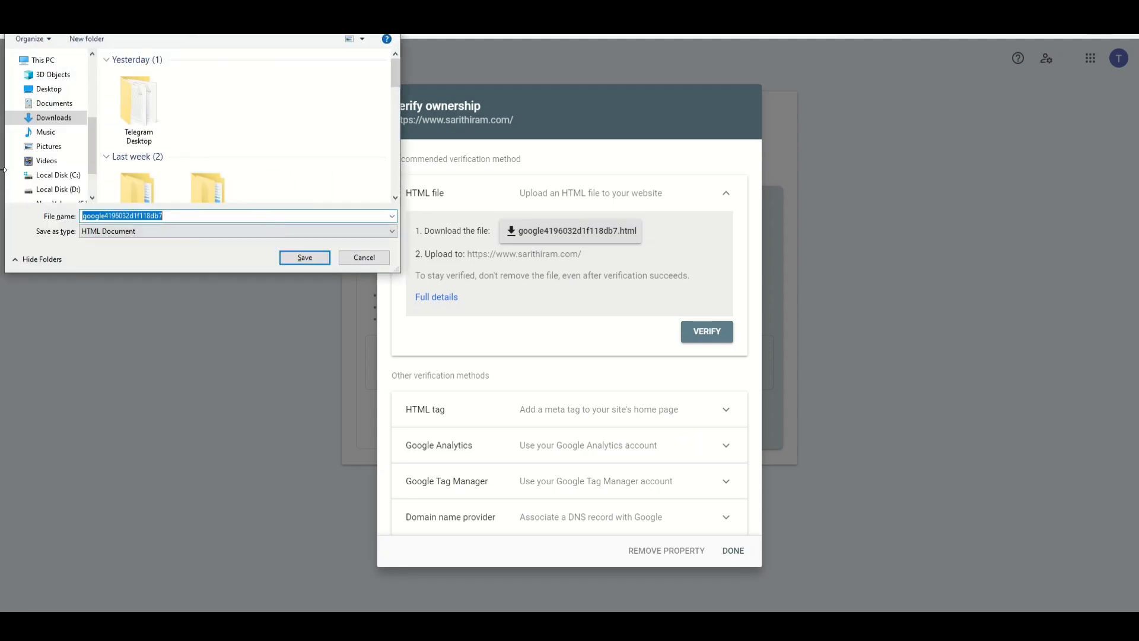
pyautogui.click(305, 257)
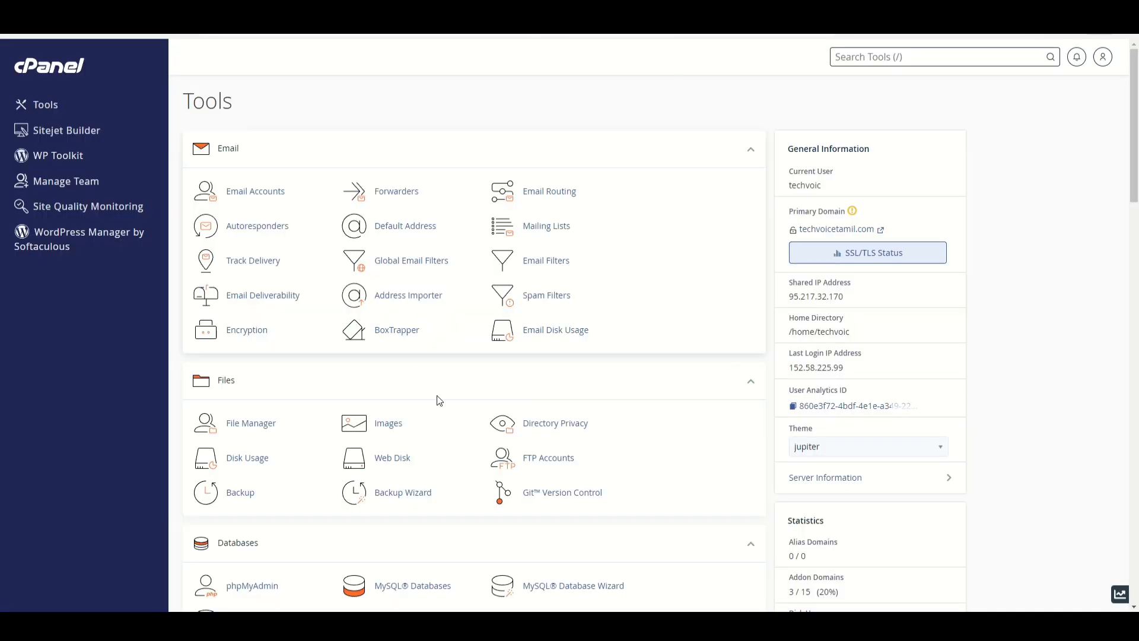
# Switch to cPanel and open the public_html folder in File Manager.
pyautogui.scroll(-2, 269, 237)
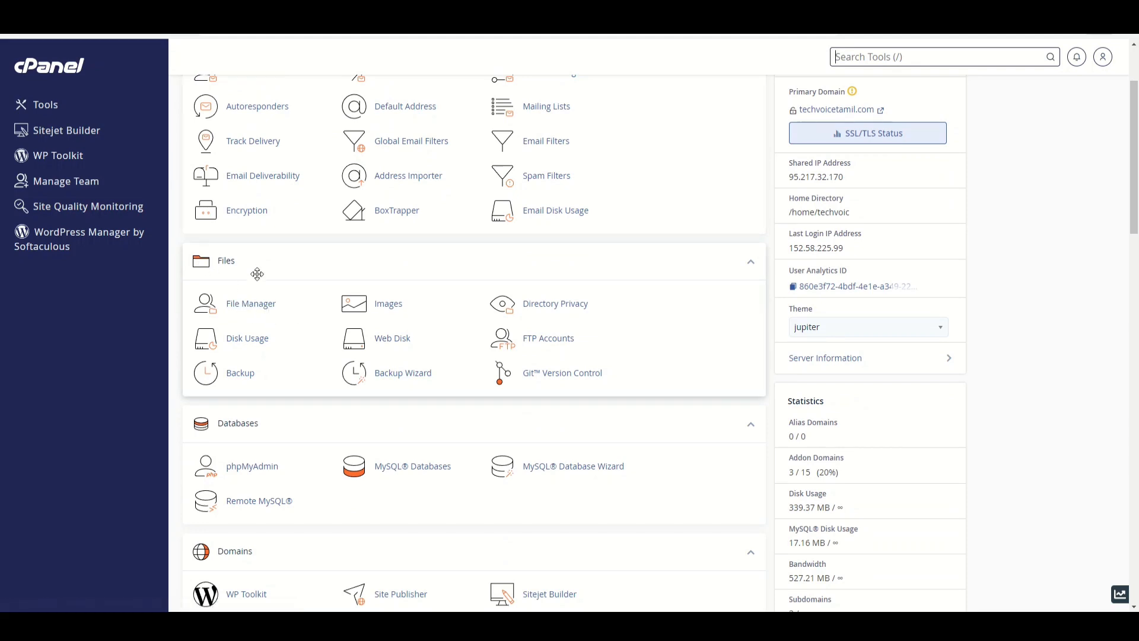
pyautogui.click(262, 310)
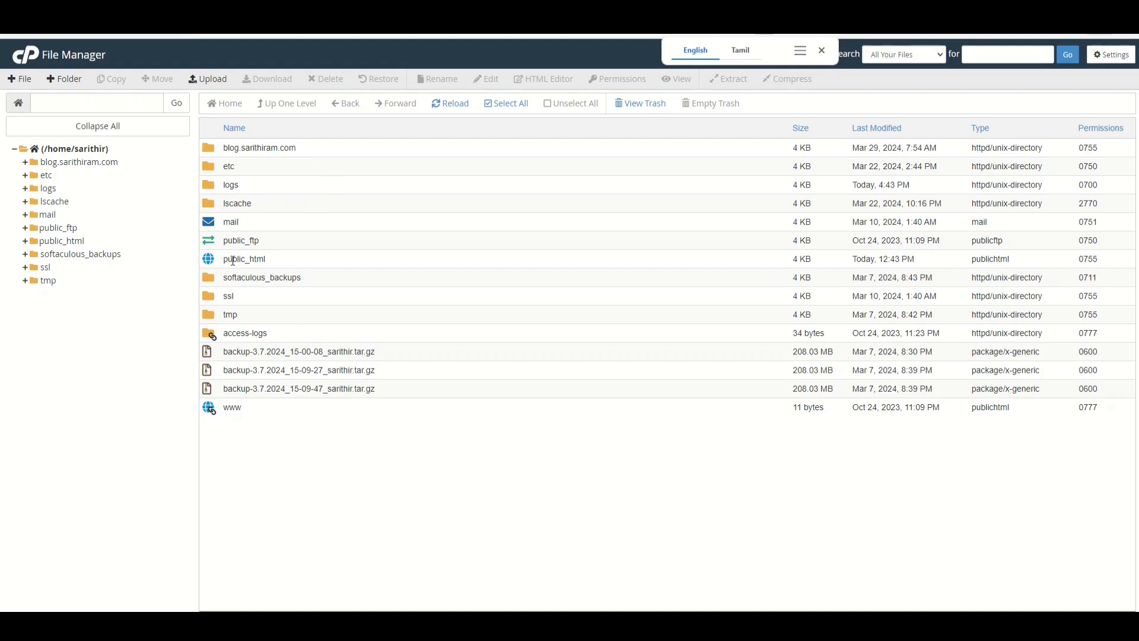
pyautogui.doubleClick(314, 256)
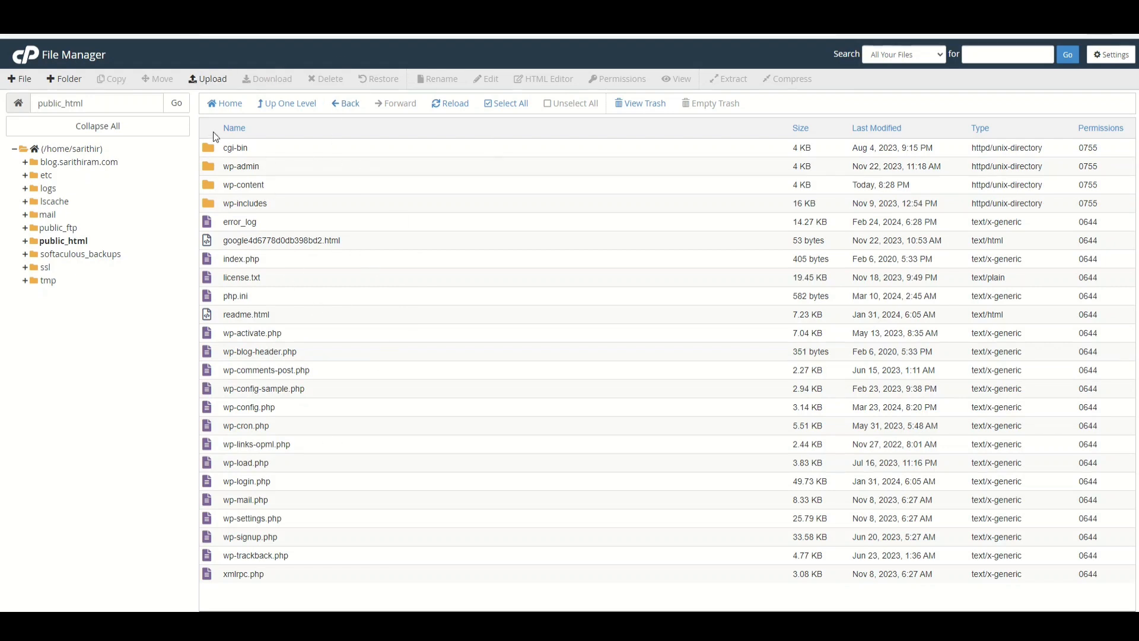
# Upload the downloaded HTML verification file to the public_html folder.
pyautogui.click(207, 83)
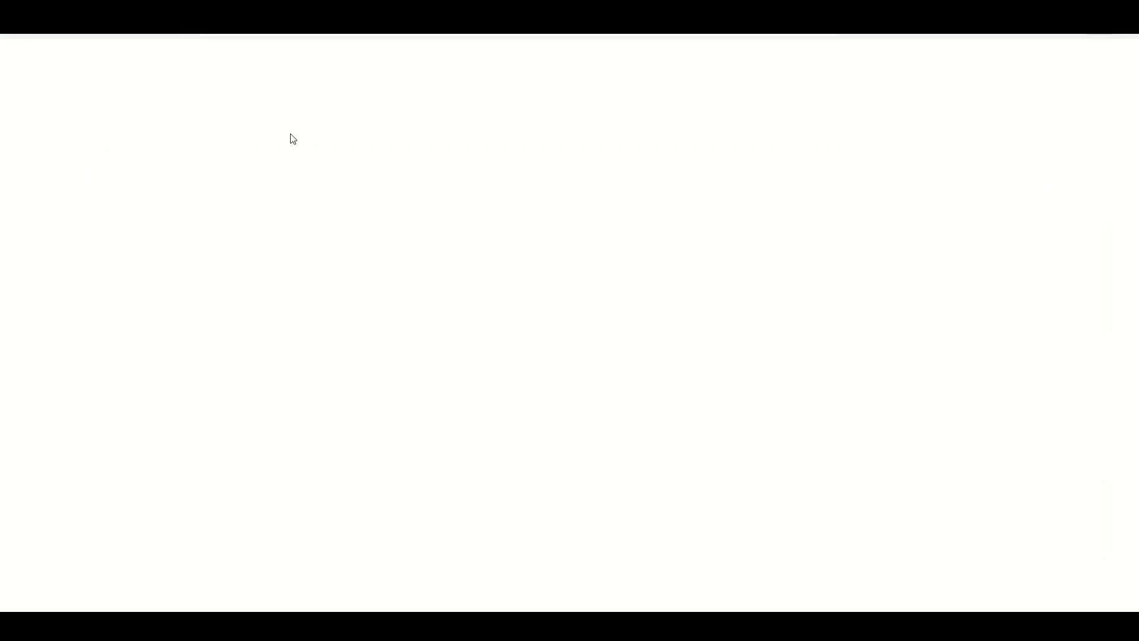
pyautogui.click(572, 253)
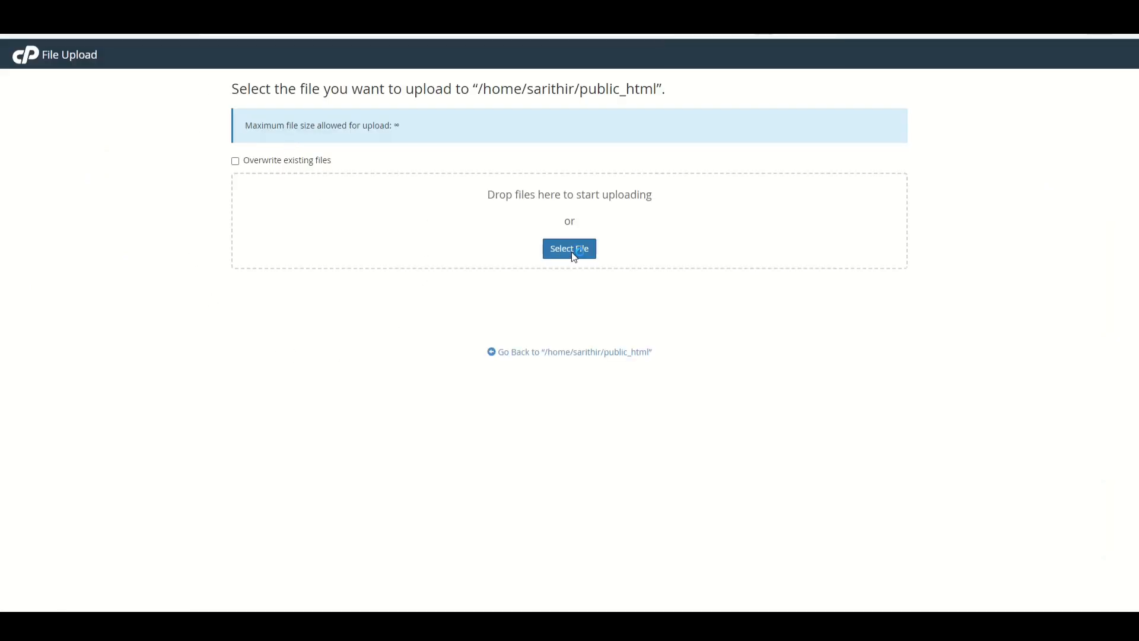
pyautogui.click(137, 116)
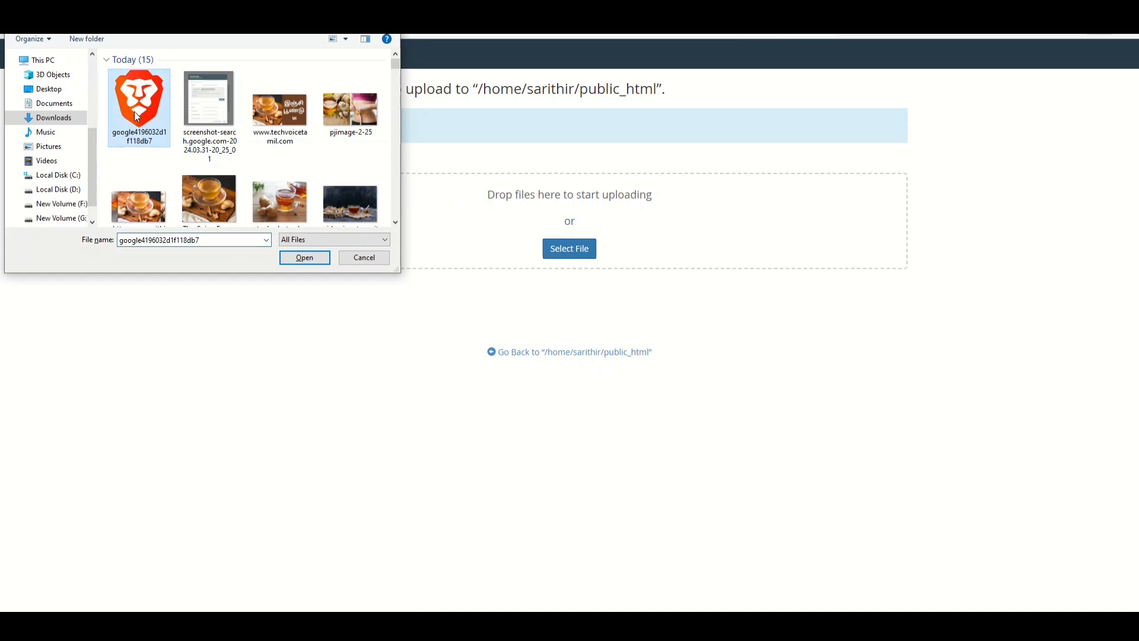
pyautogui.click(315, 258)
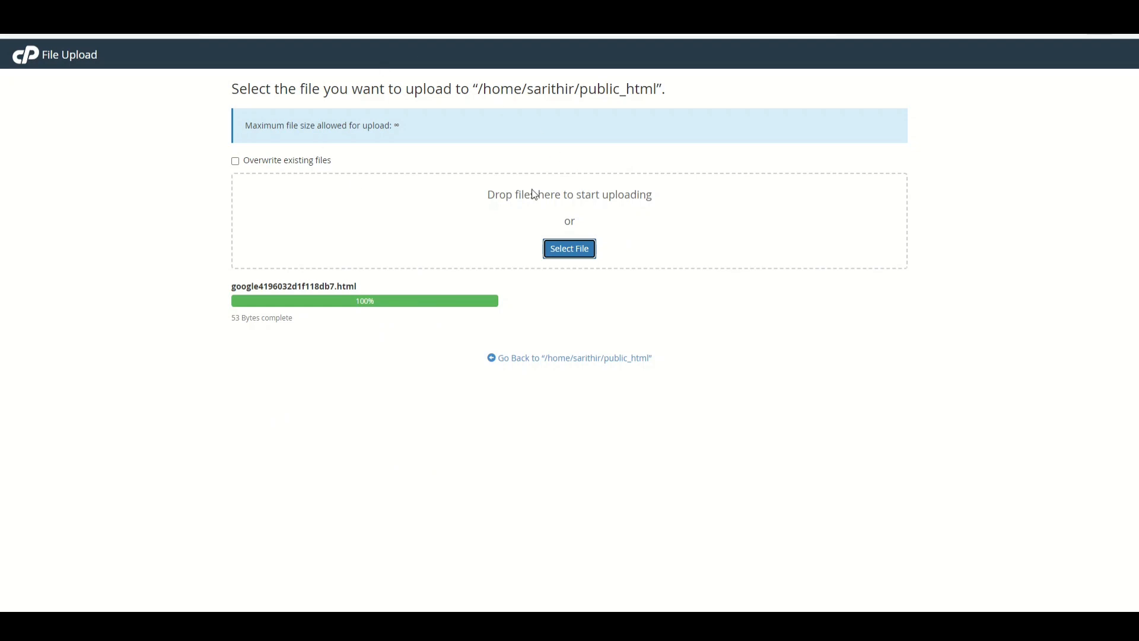
# Switch back to Search Console, verify ownership with the HTML file method and go to the property.
pyautogui.click(576, 37)
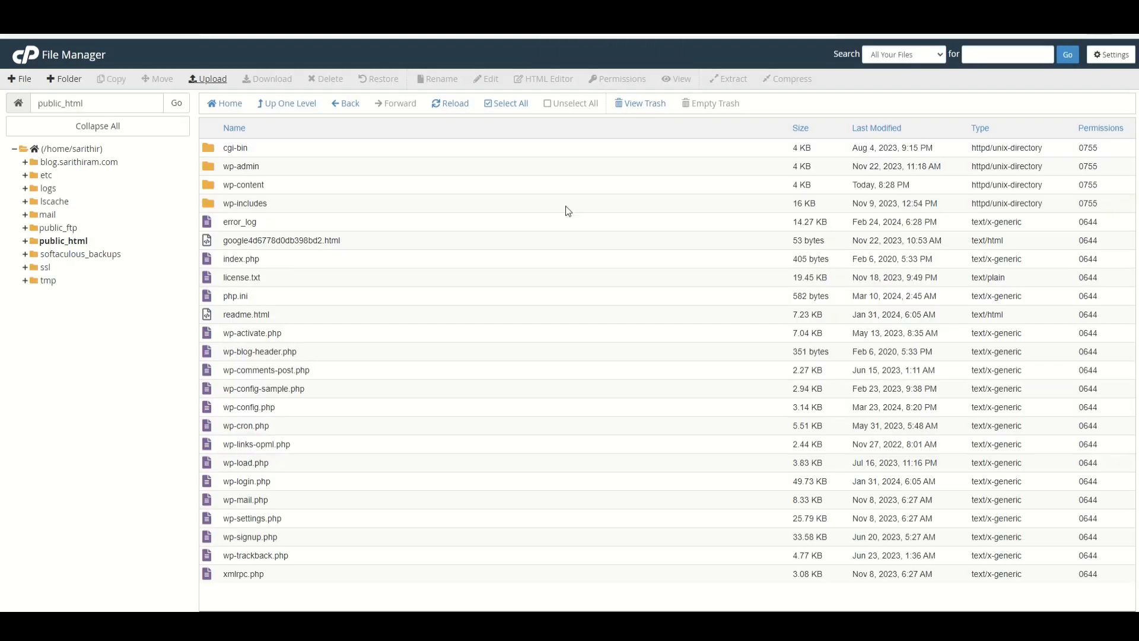
pyautogui.click(570, 36)
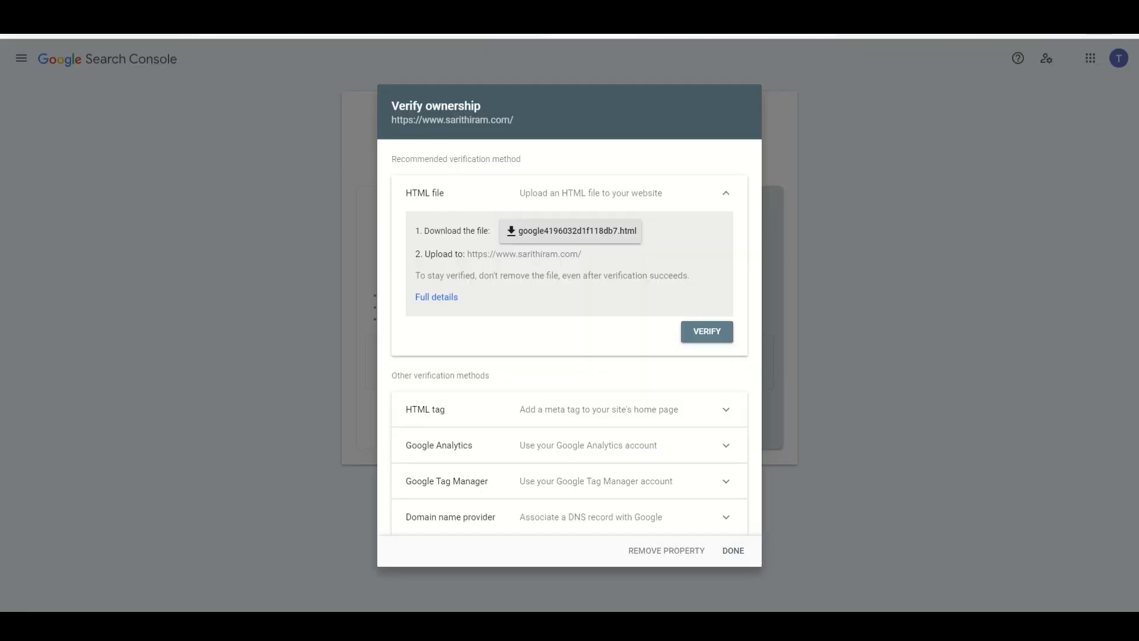
pyautogui.click(698, 333)
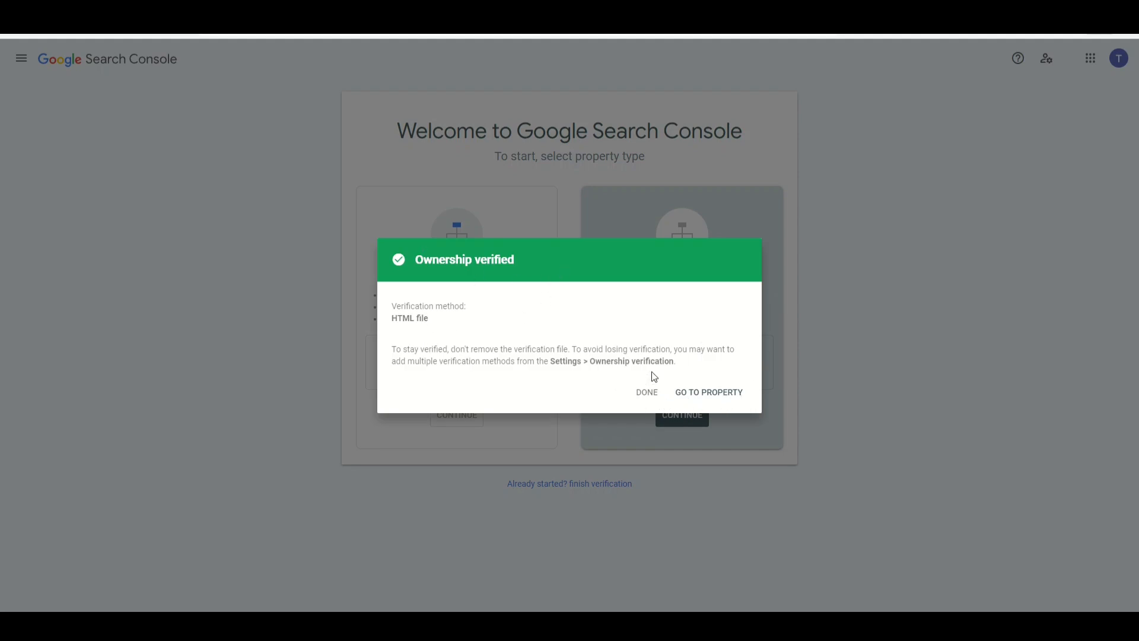
pyautogui.click(705, 396)
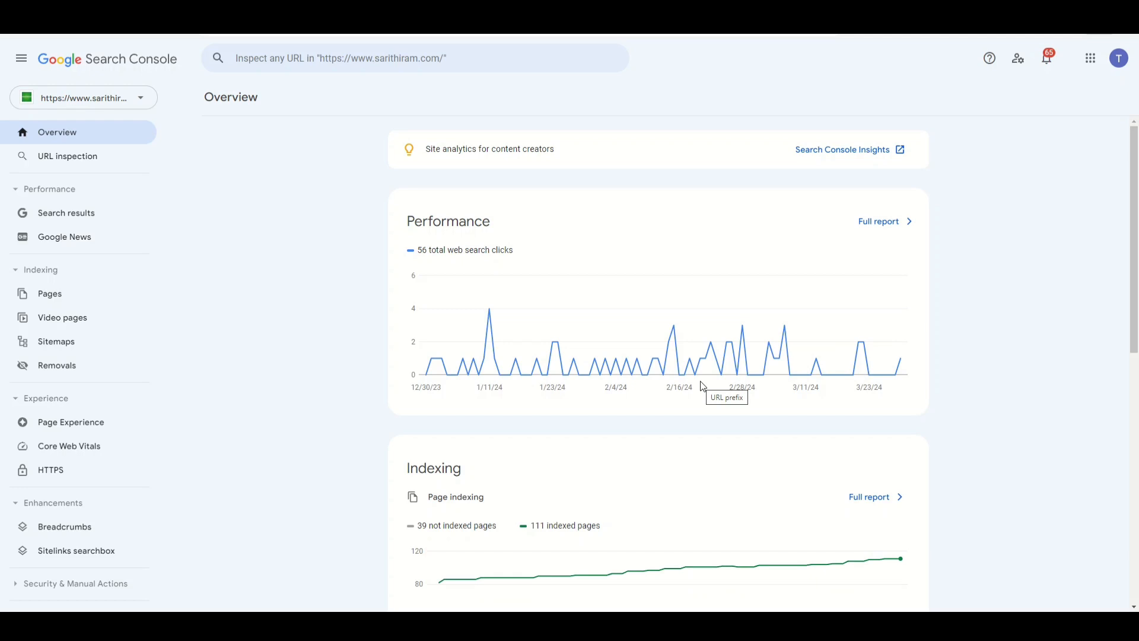
# View the property's Google News performance report and its Sitemaps page.
pyautogui.click(79, 237)
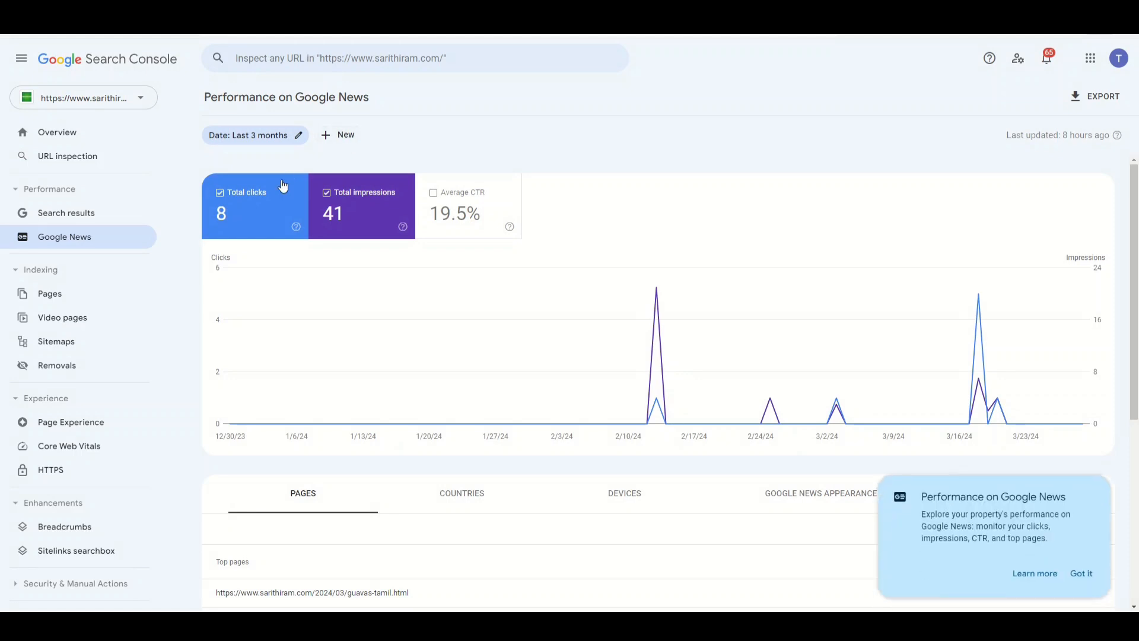
pyautogui.scroll(-3, 101, 178)
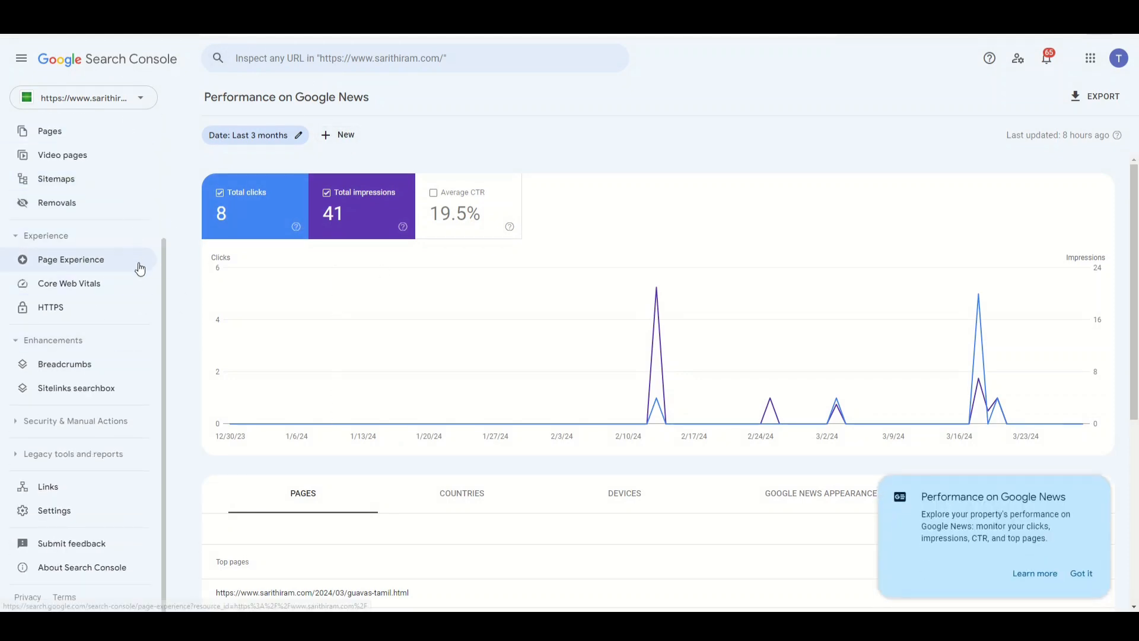
pyautogui.scroll(3, 140, 264)
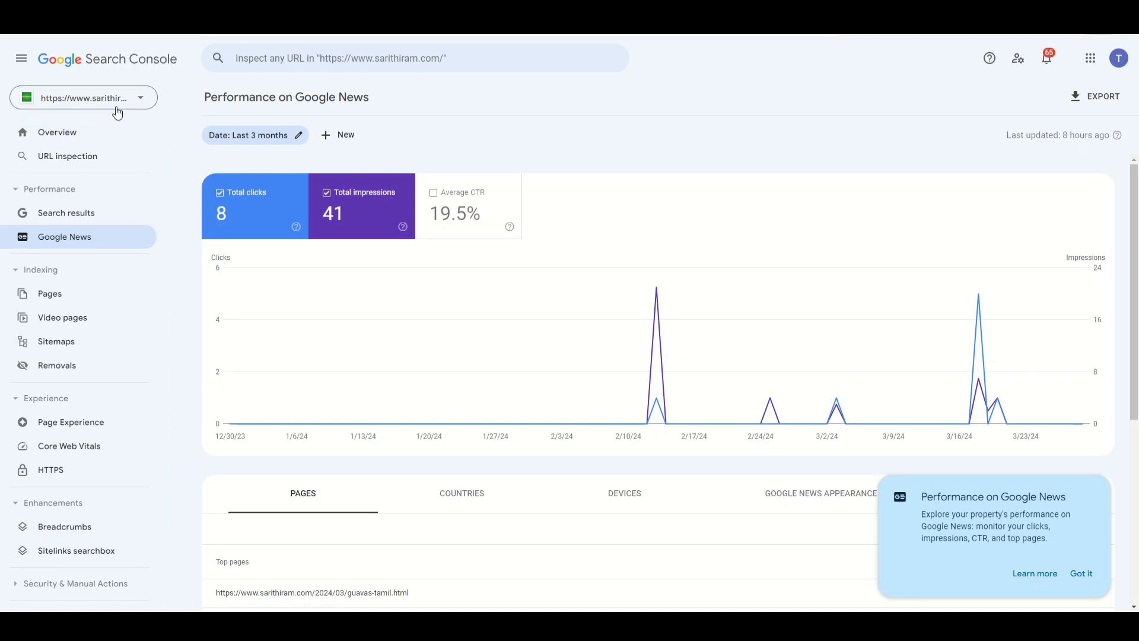
pyautogui.click(78, 340)
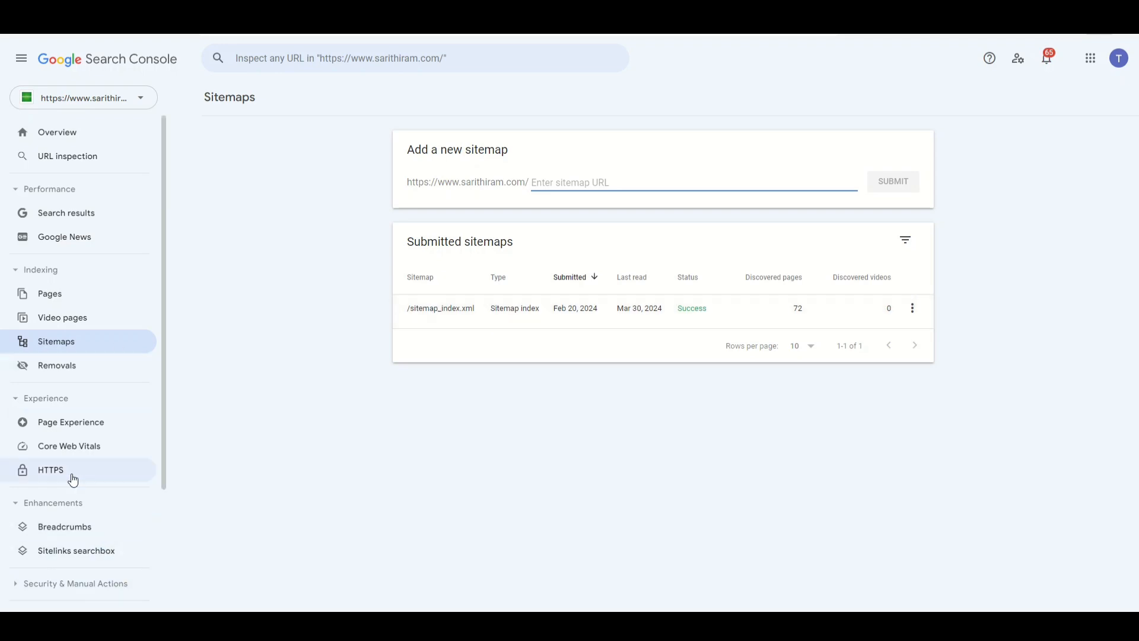
# Open the property's ownership verification settings and copy the meta tag of the HTML tag method.
pyautogui.scroll(-2, 131, 351)
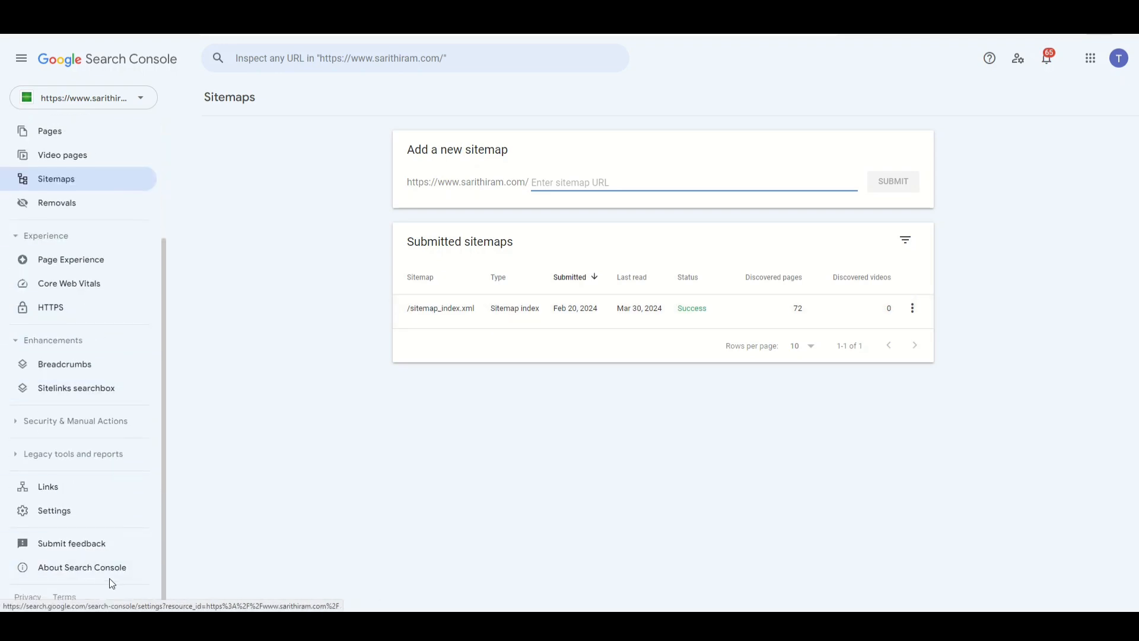
pyautogui.click(60, 572)
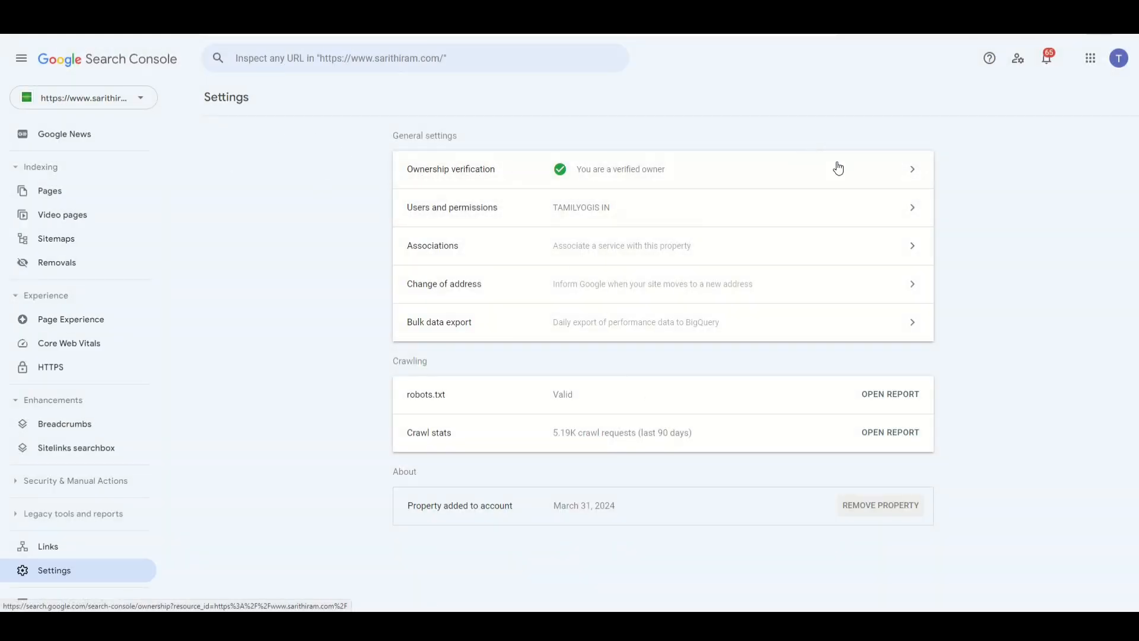
pyautogui.click(911, 173)
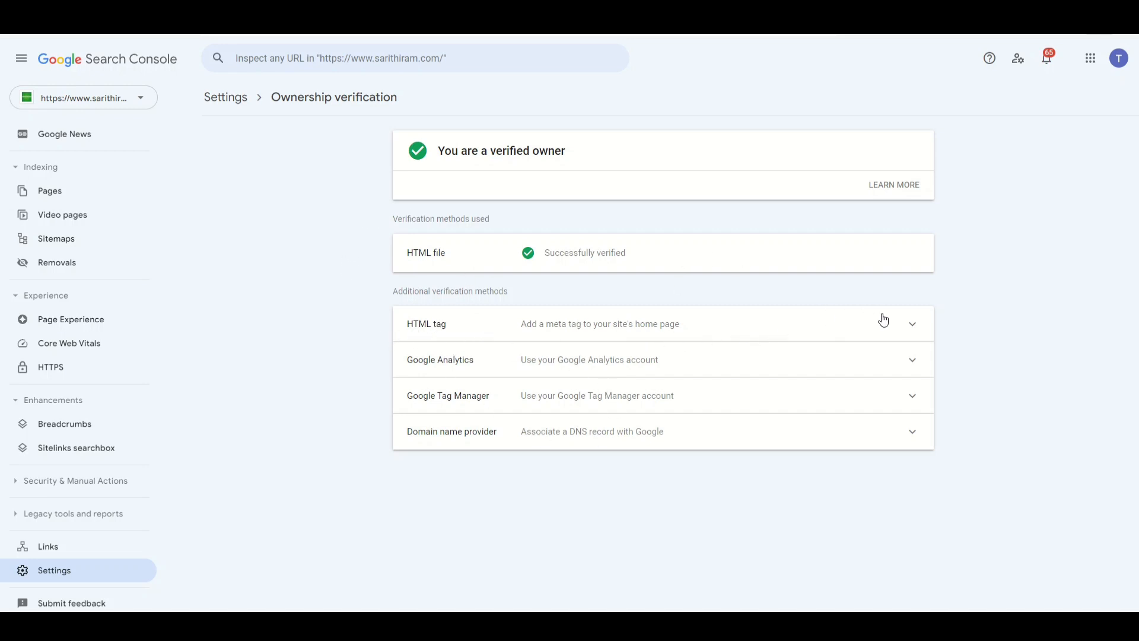
pyautogui.click(911, 325)
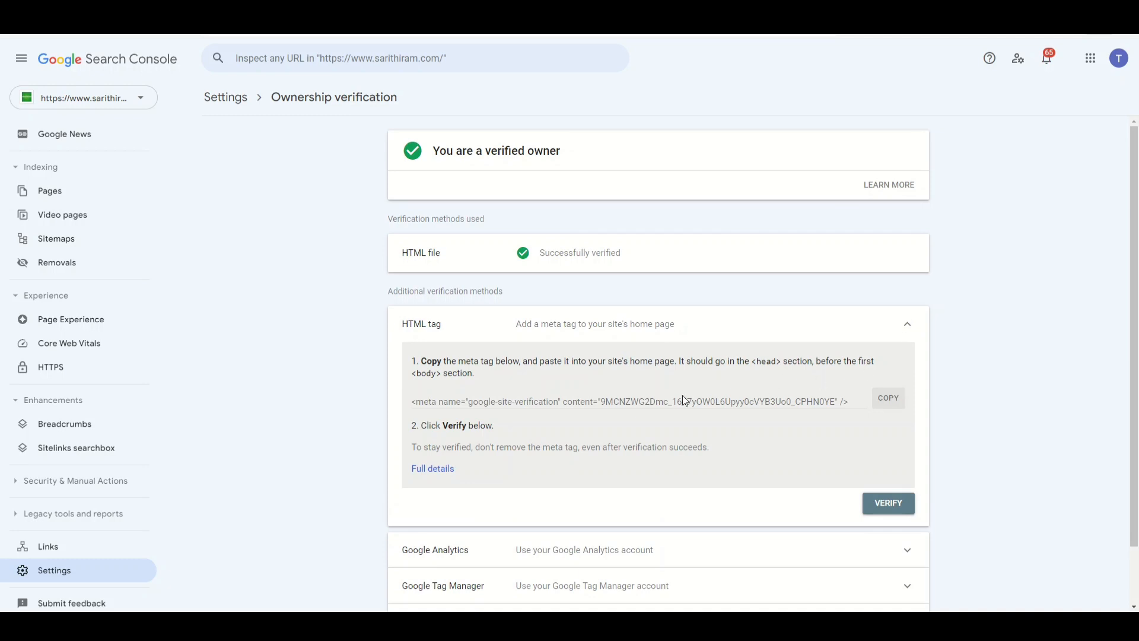
pyautogui.click(888, 398)
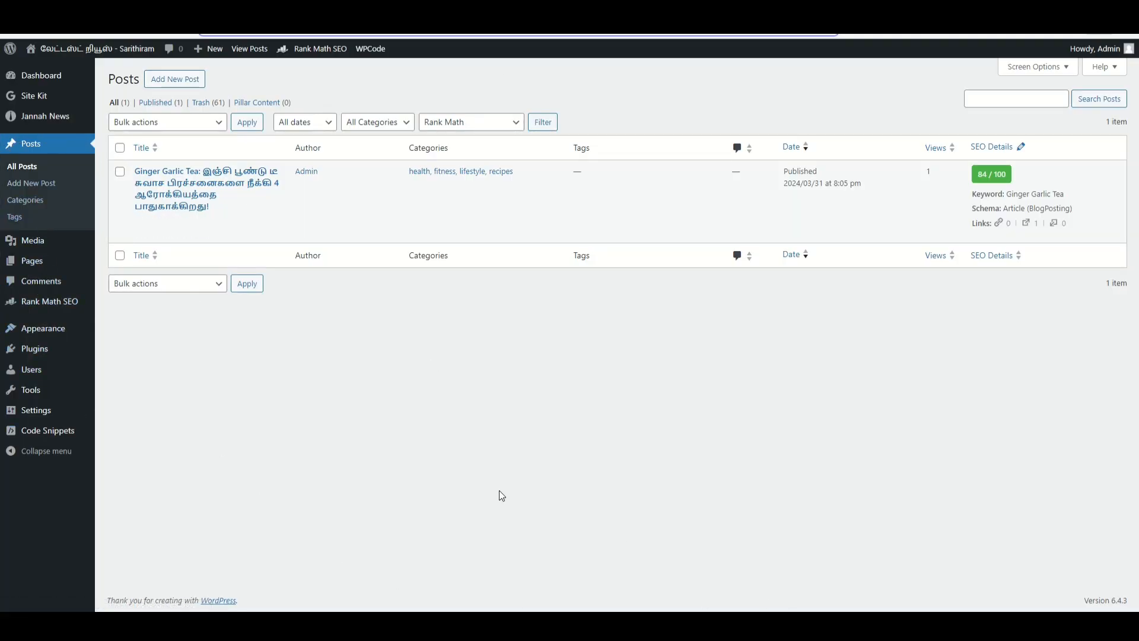
# Open WordPress's list of installed plugins and look for the WPCode Lite plugin.
pyautogui.moveTo(51, 377)
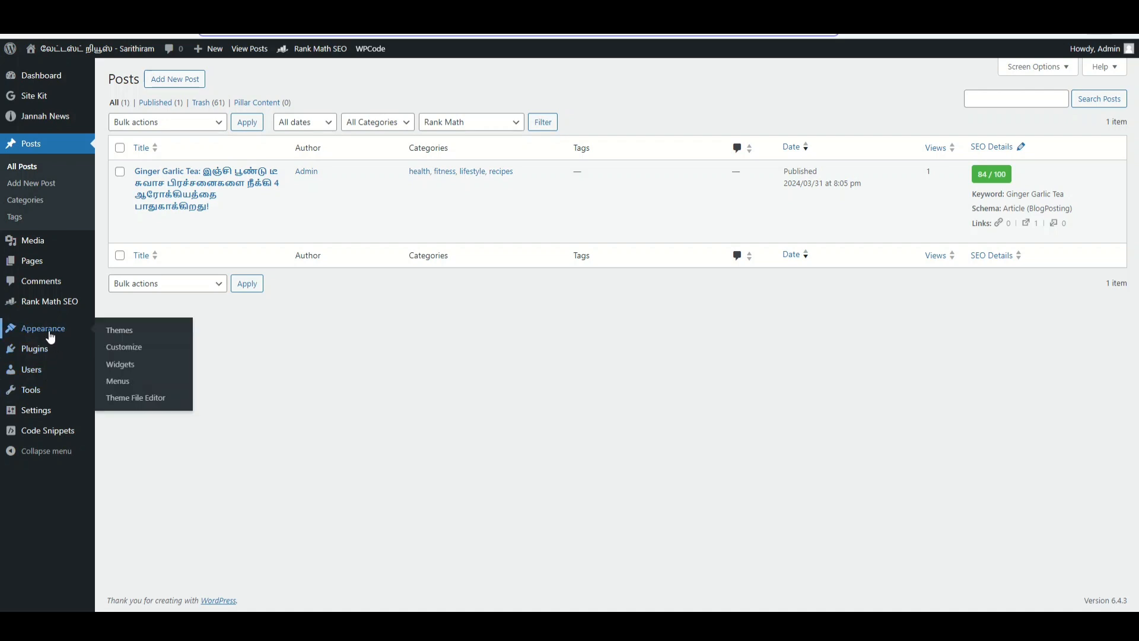
pyautogui.moveTo(27, 306)
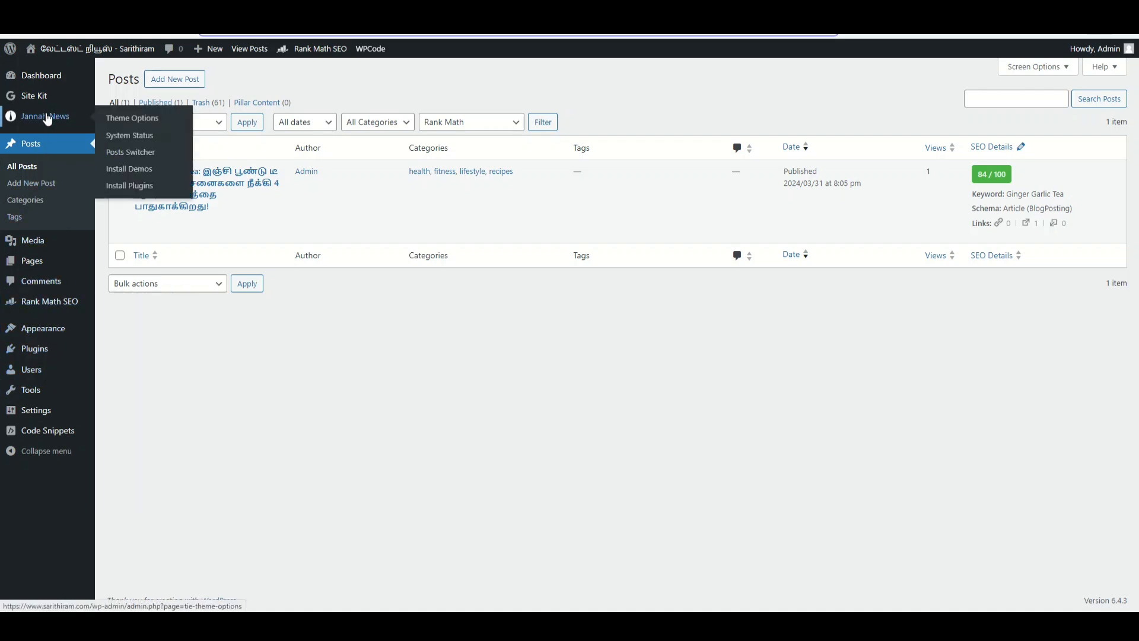
pyautogui.moveTo(66, 126)
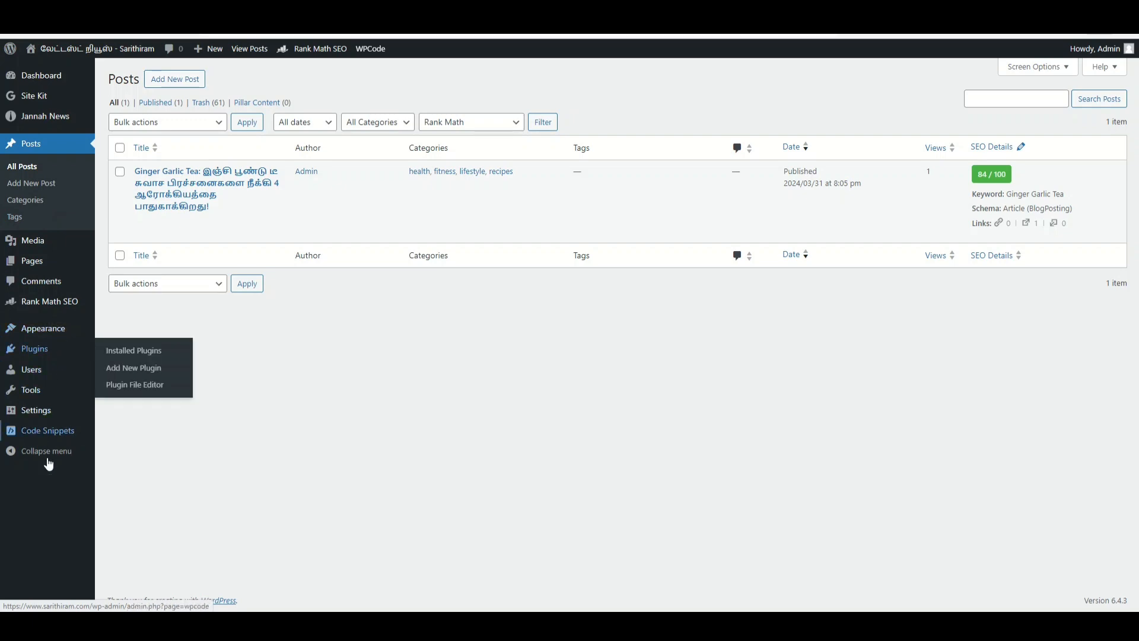
pyautogui.moveTo(33, 353)
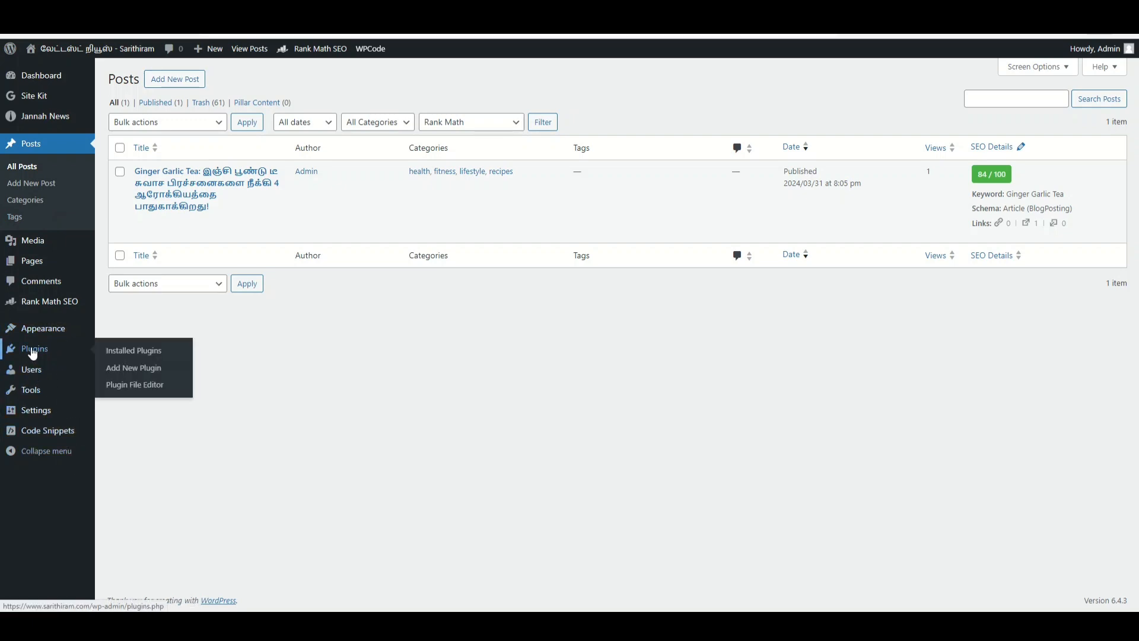
pyautogui.click(31, 349)
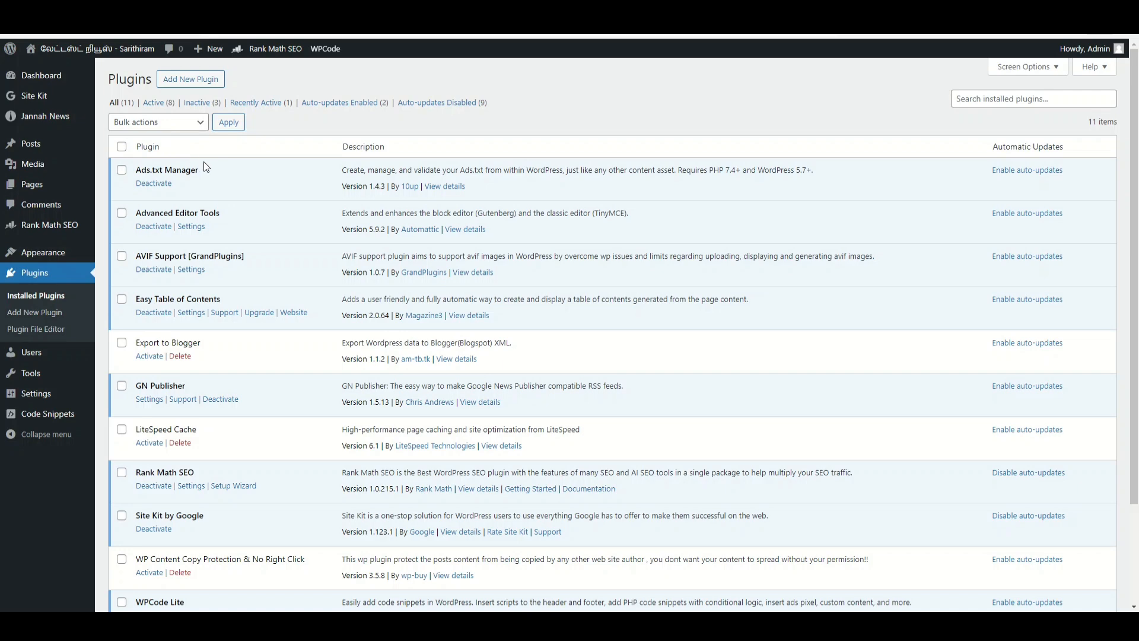
pyautogui.scroll(-3, 279, 208)
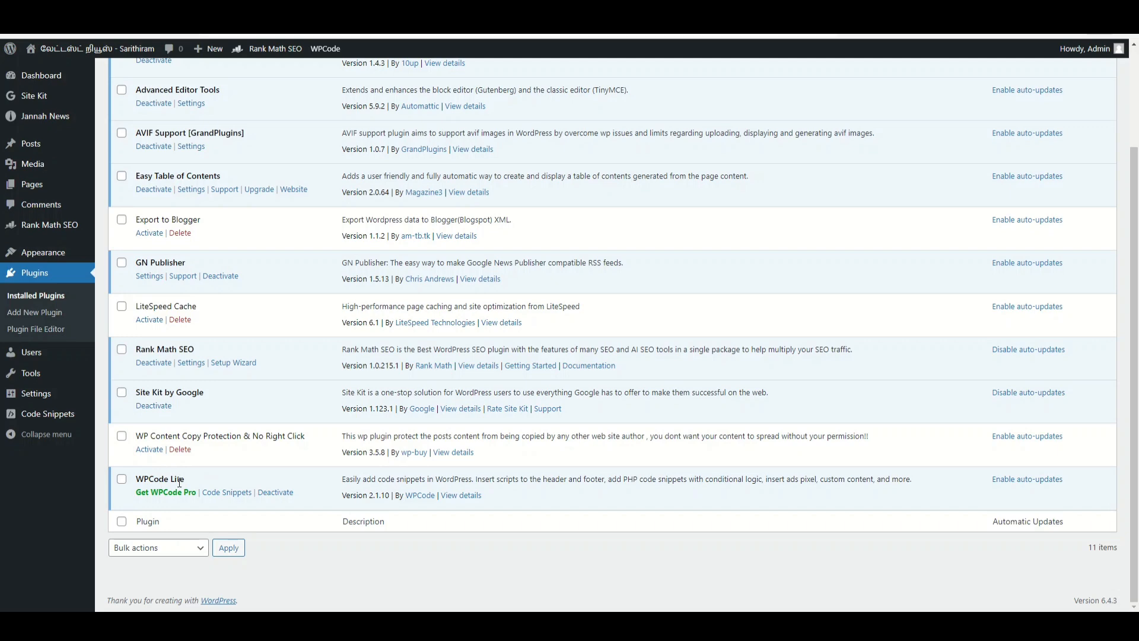
pyautogui.scroll(3, 199, 238)
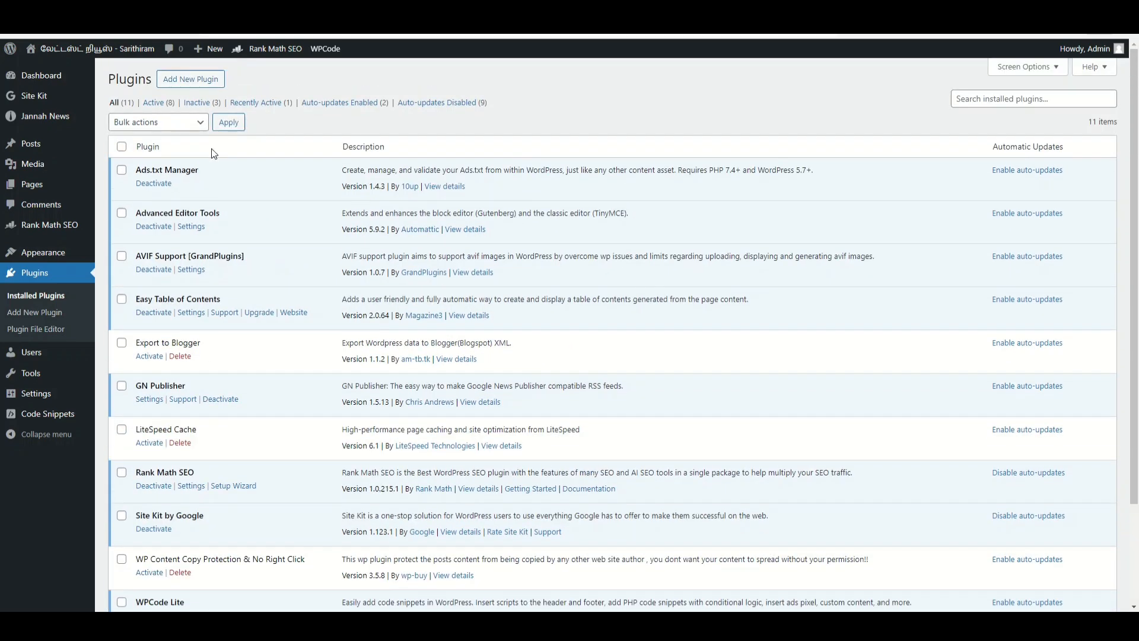
# Browse the popular plugins available to add and find WPCode – Insert Headers and Footers.
pyautogui.click(206, 85)
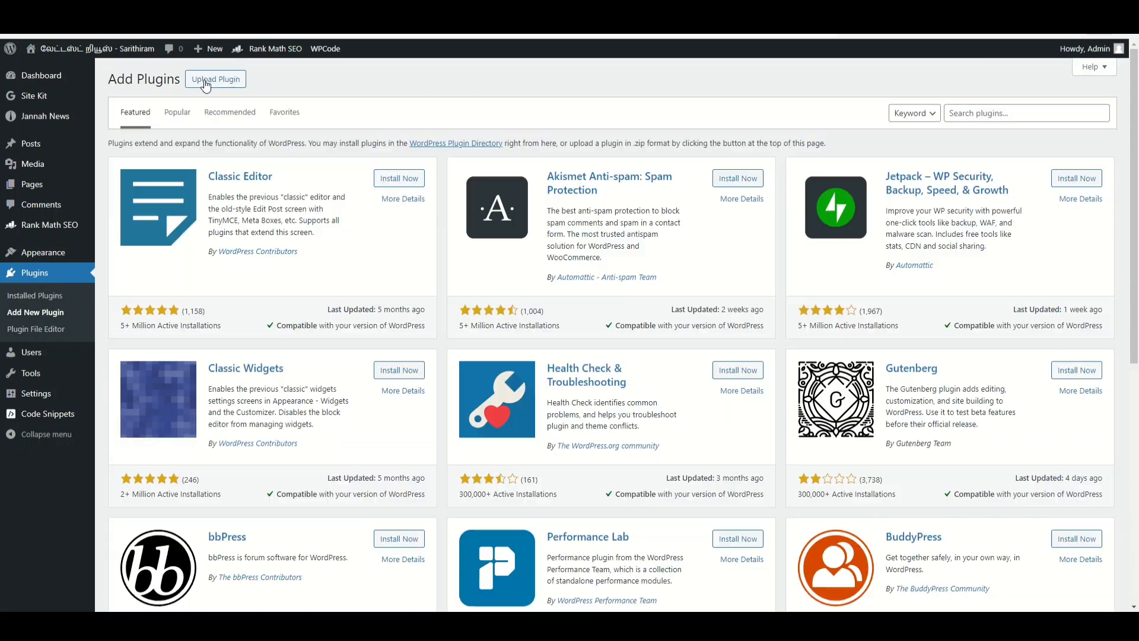
pyautogui.scroll(-1, 499, 219)
pyautogui.scroll(1, 498, 218)
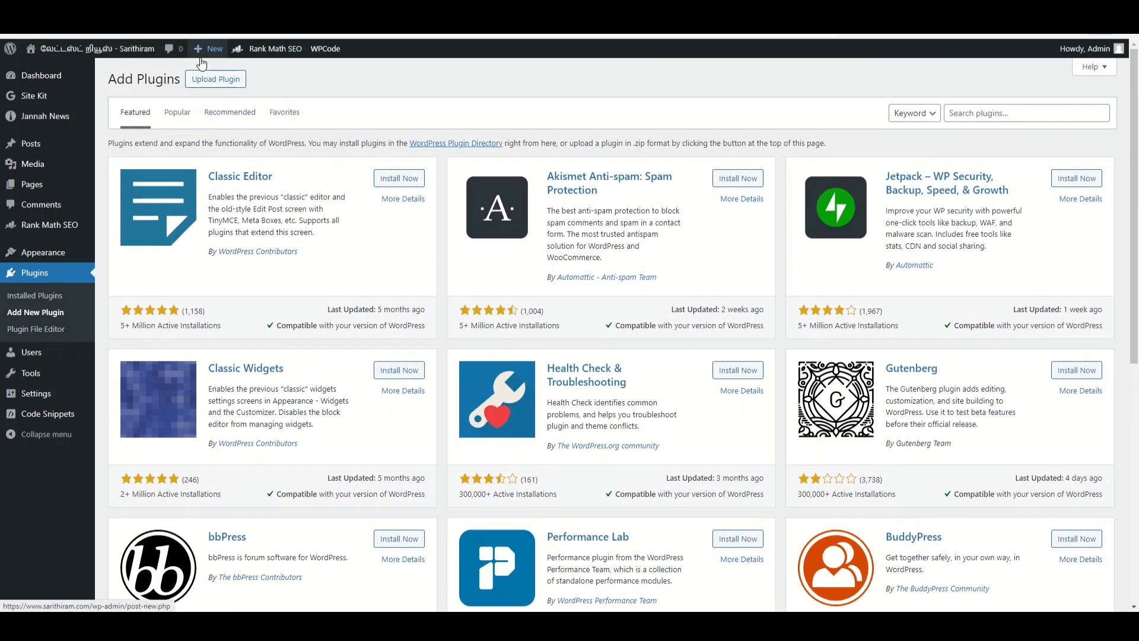
pyautogui.click(175, 114)
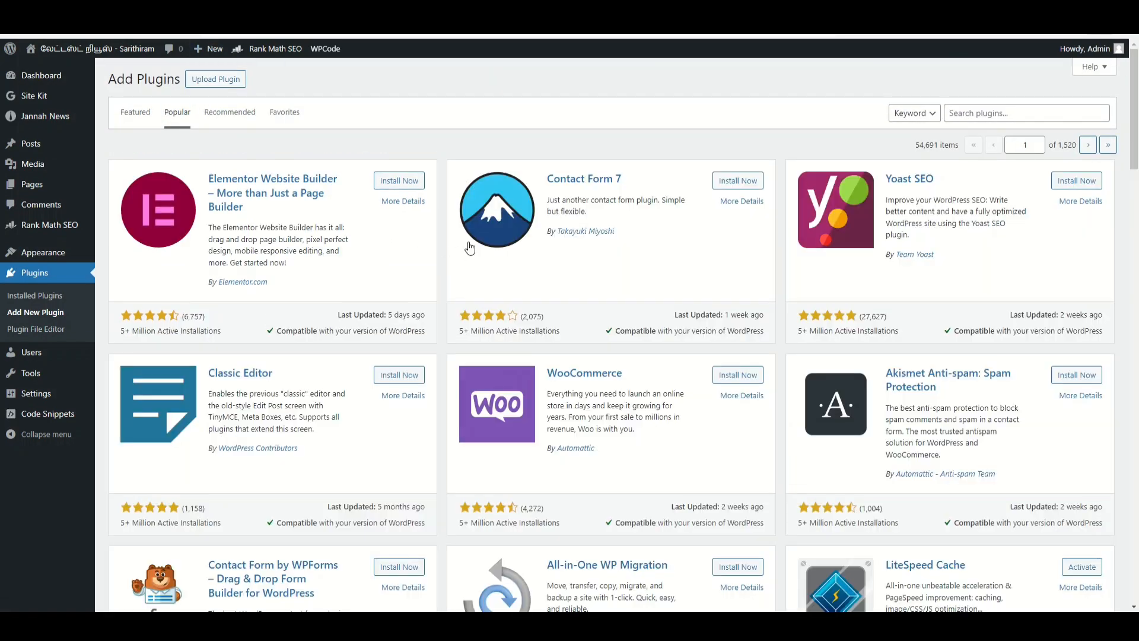
pyautogui.scroll(-9, 547, 255)
pyautogui.scroll(-8, 552, 271)
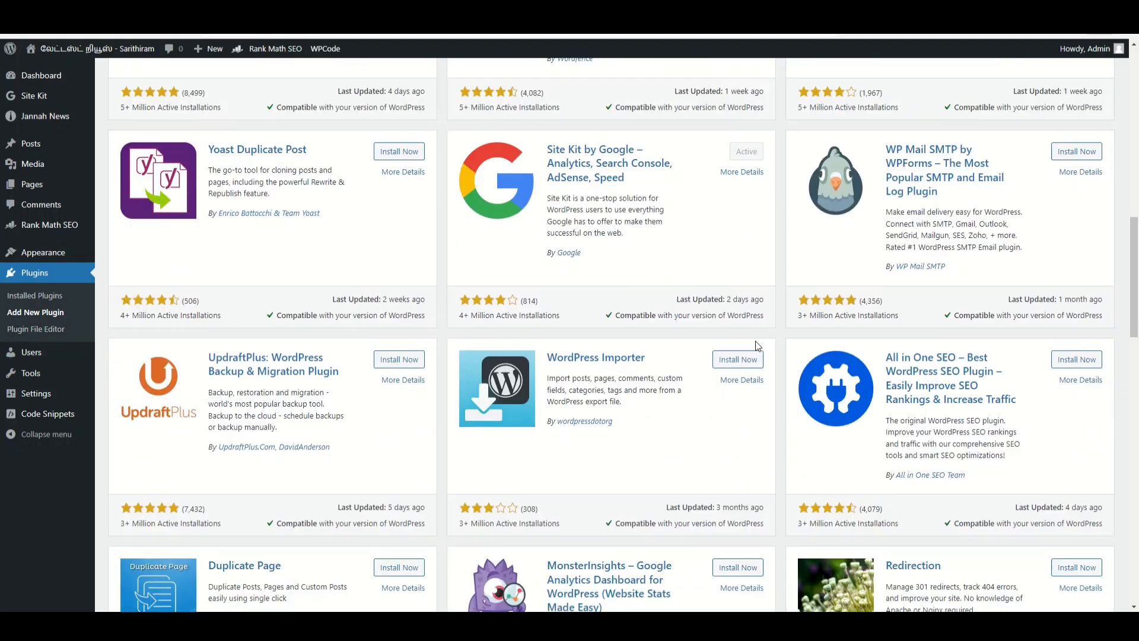
pyautogui.scroll(-3, 784, 344)
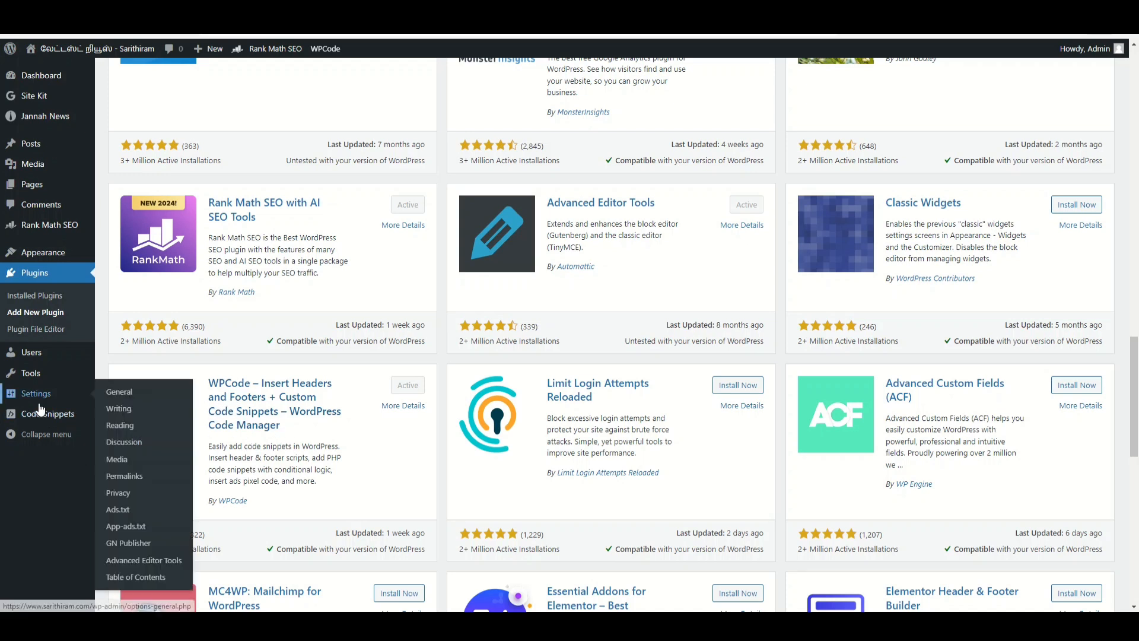
# Open WPCode's Header & Footer page and paste the verification meta tag, copied again from Search Console's HTML tag method, into the Header code.
pyautogui.moveTo(45, 416)
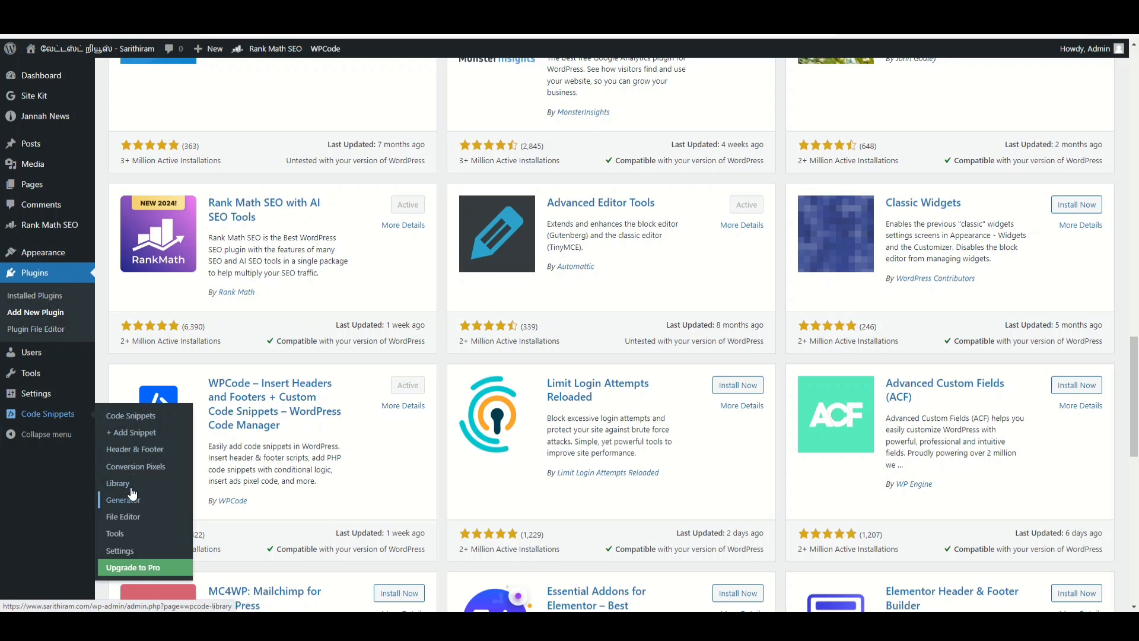
pyautogui.click(128, 450)
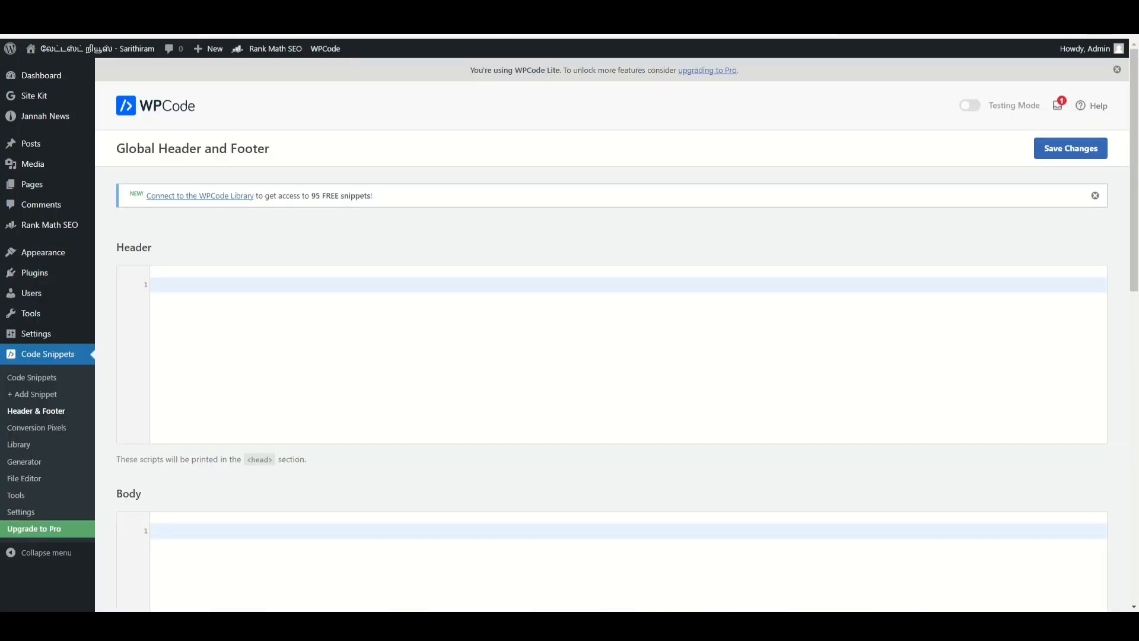
pyautogui.click(552, 26)
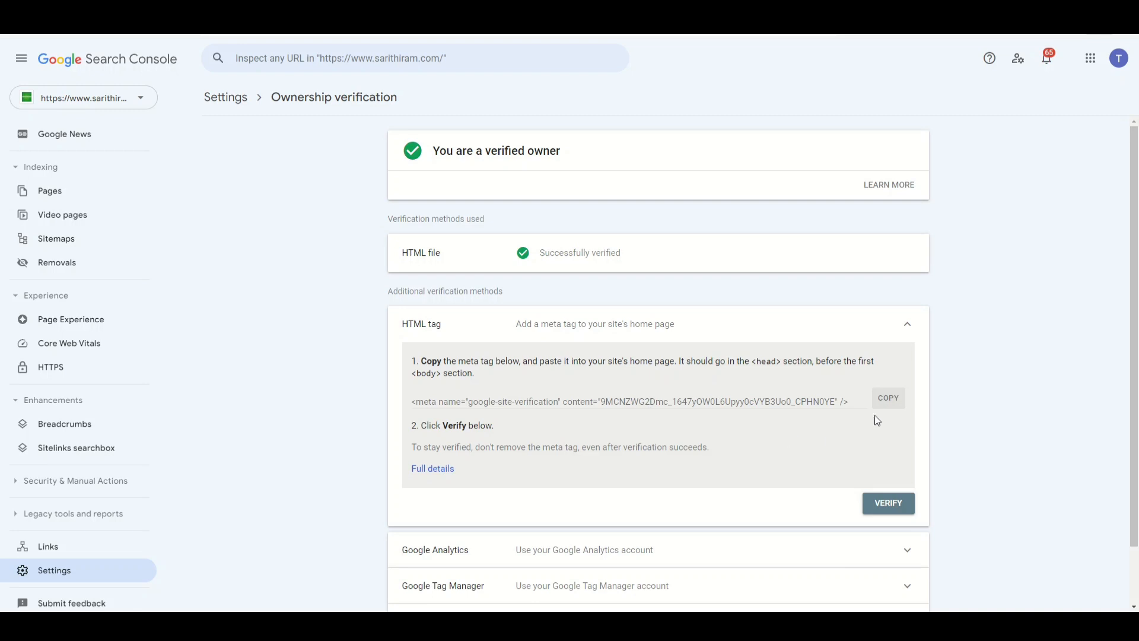
pyautogui.click(888, 402)
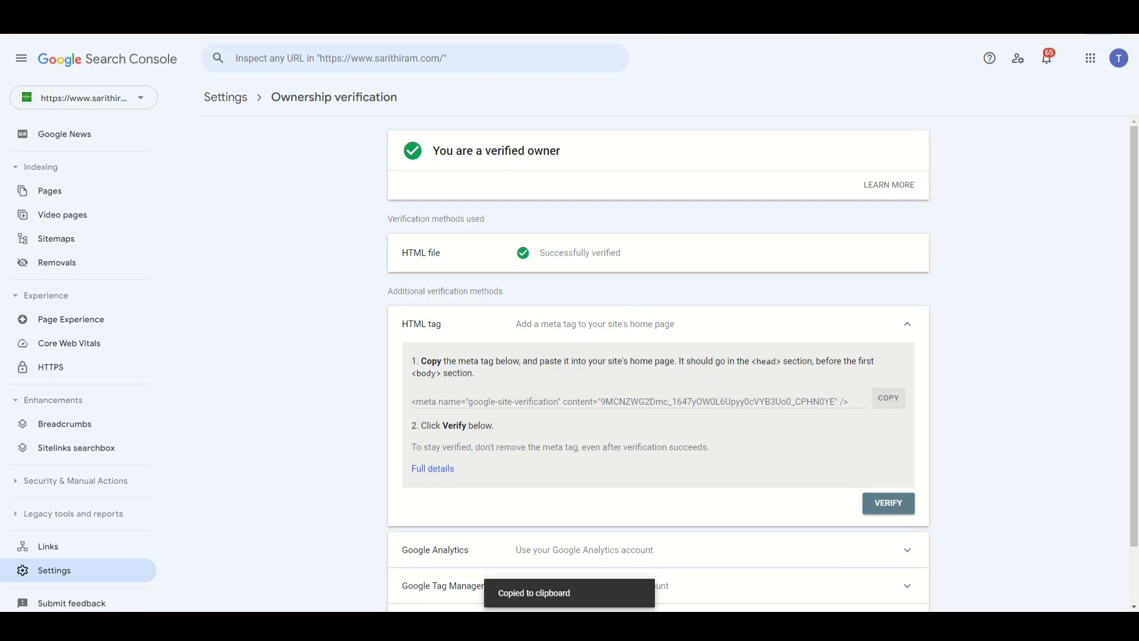
pyautogui.click(297, 27)
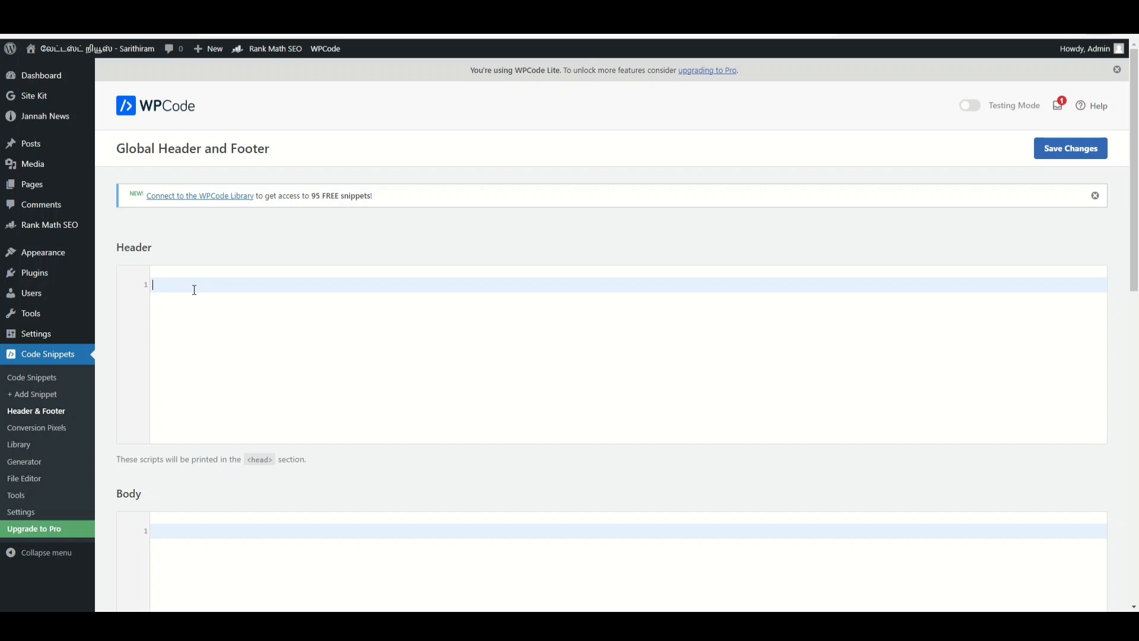
pyautogui.hotkey('ctrl', 'v')
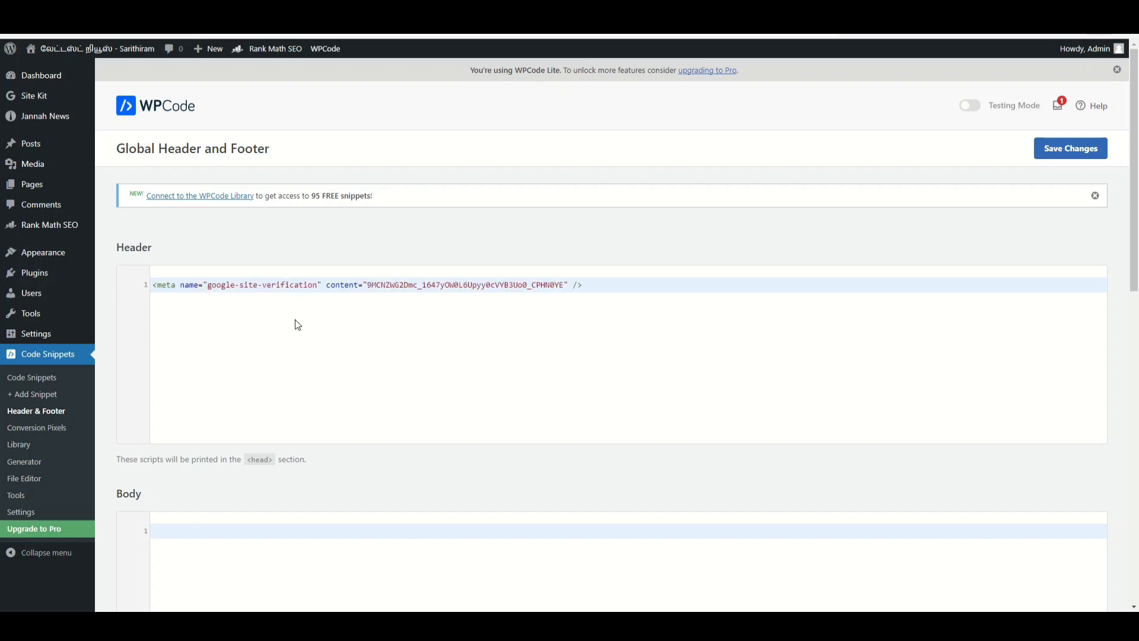
# Paste the same verification meta tag into the Body code of the Global Header and Footer page and save the changes.
pyautogui.scroll(-2, 335, 404)
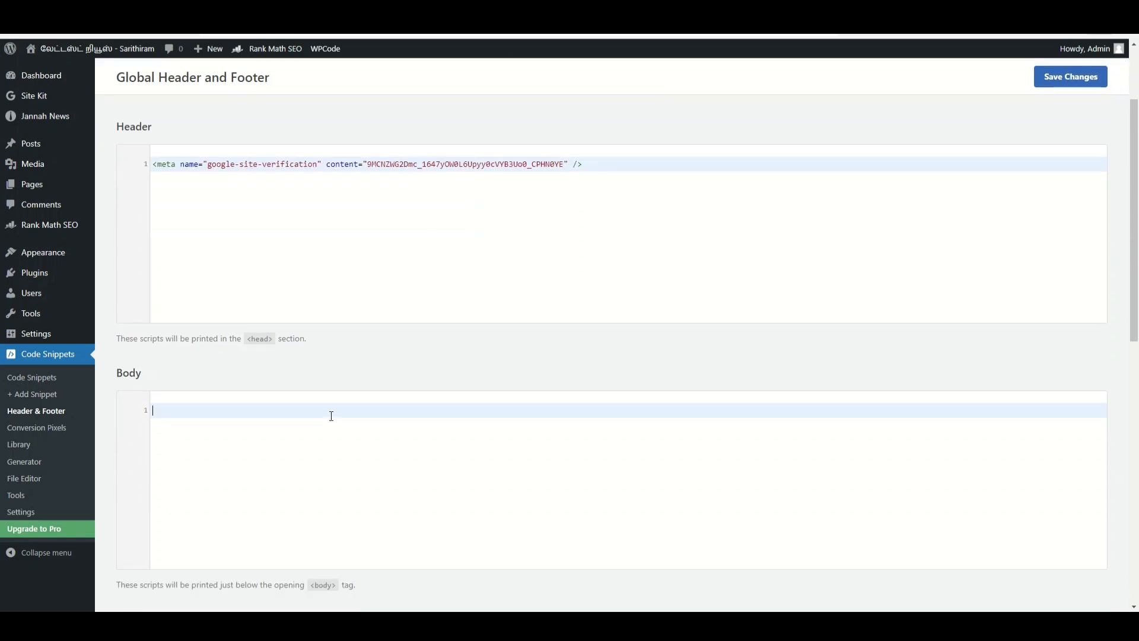
pyautogui.hotkey('ctrl', 'v')
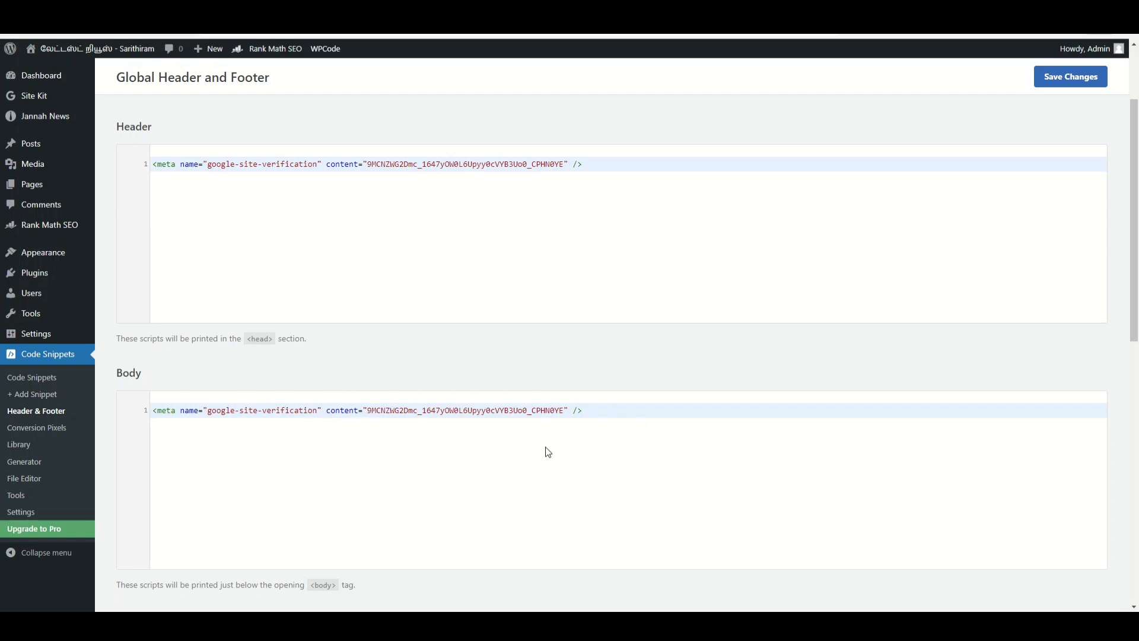
pyautogui.click(1073, 82)
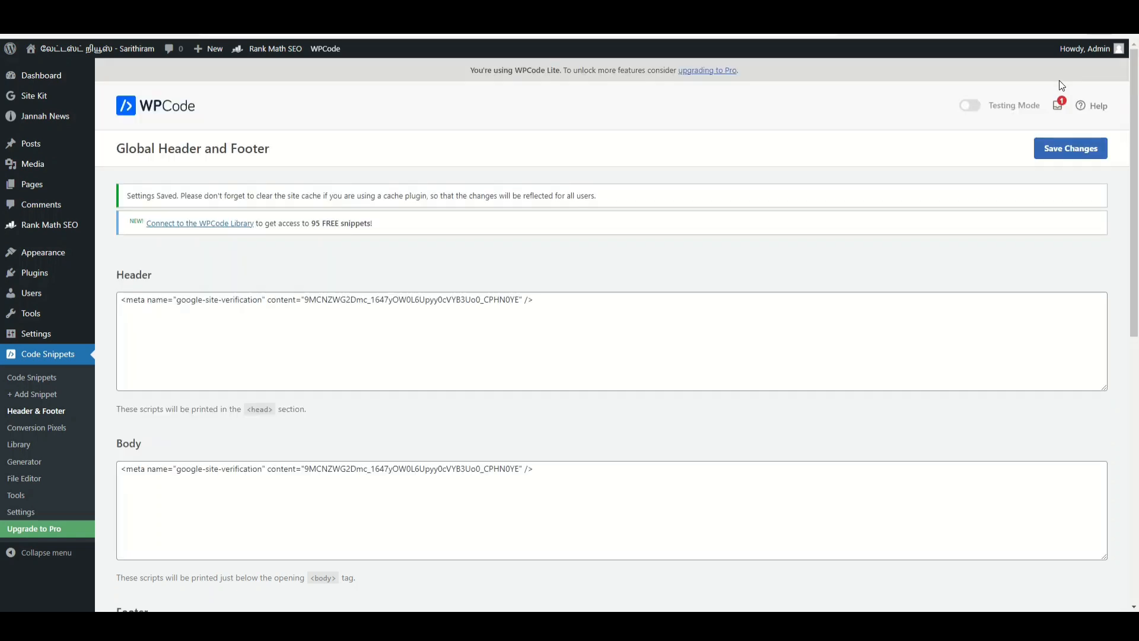
# Review the saved code sections and check Search Console's instruction on the <head> placement of the meta tag, then return to WordPress.
pyautogui.scroll(-4, 362, 390)
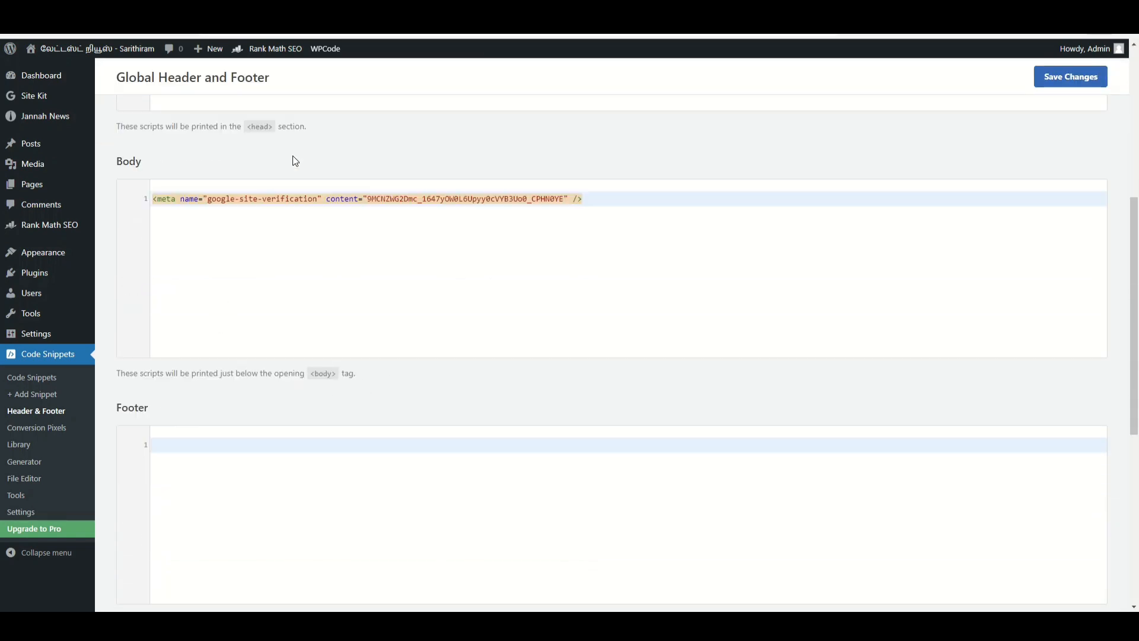
pyautogui.scroll(-3, 284, 380)
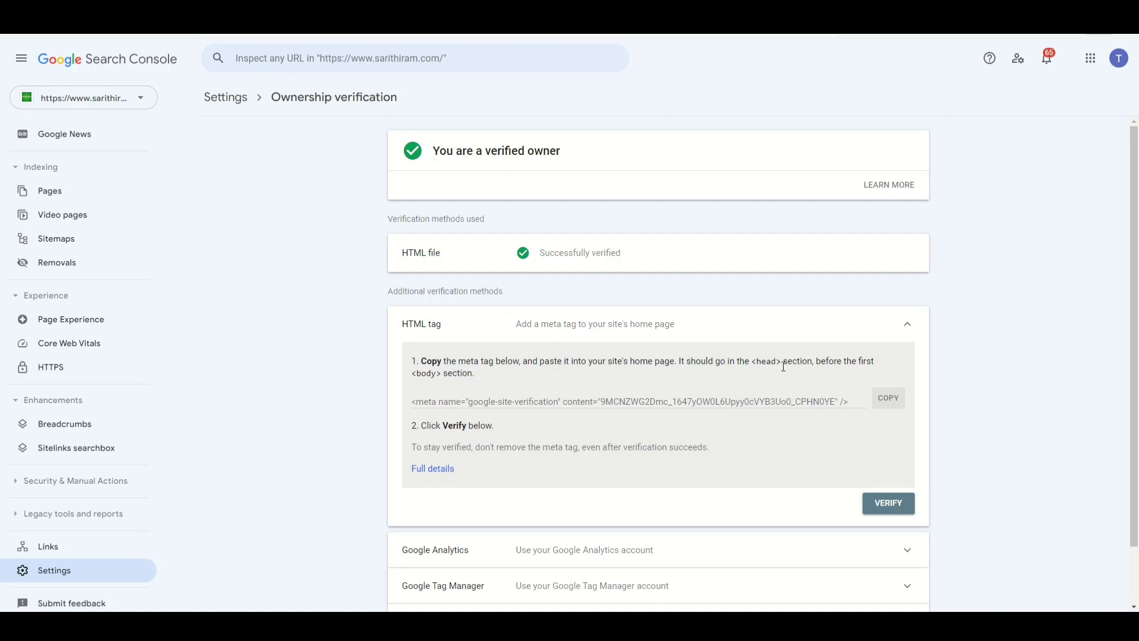
pyautogui.moveTo(781, 362); pyautogui.dragTo(750, 367)
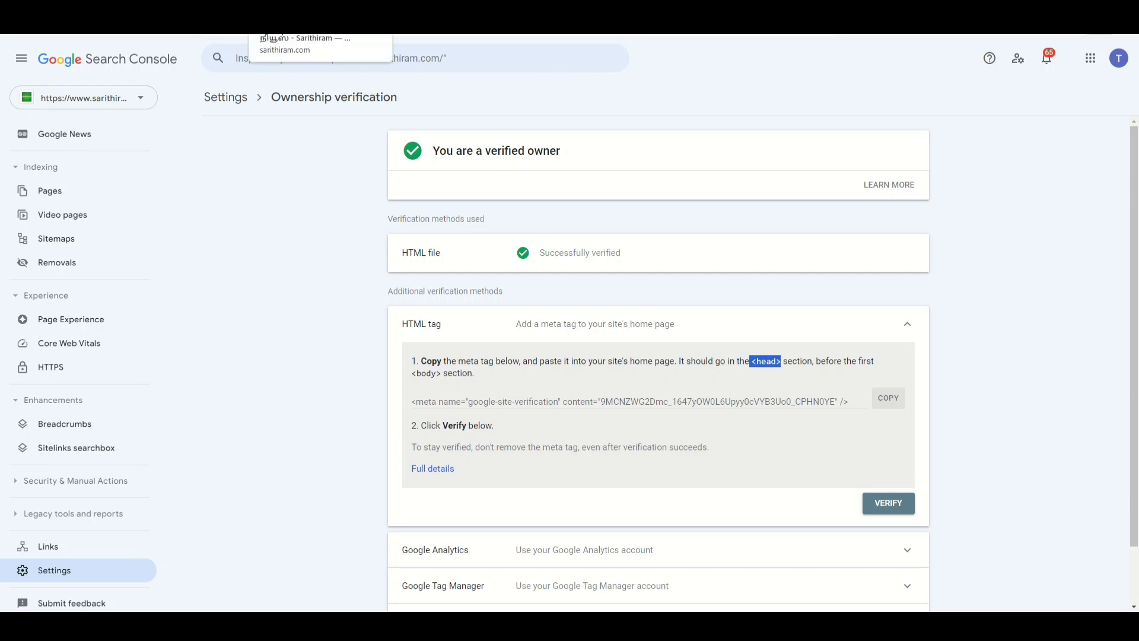
pyautogui.click(308, 27)
pyautogui.scroll(6, 285, 249)
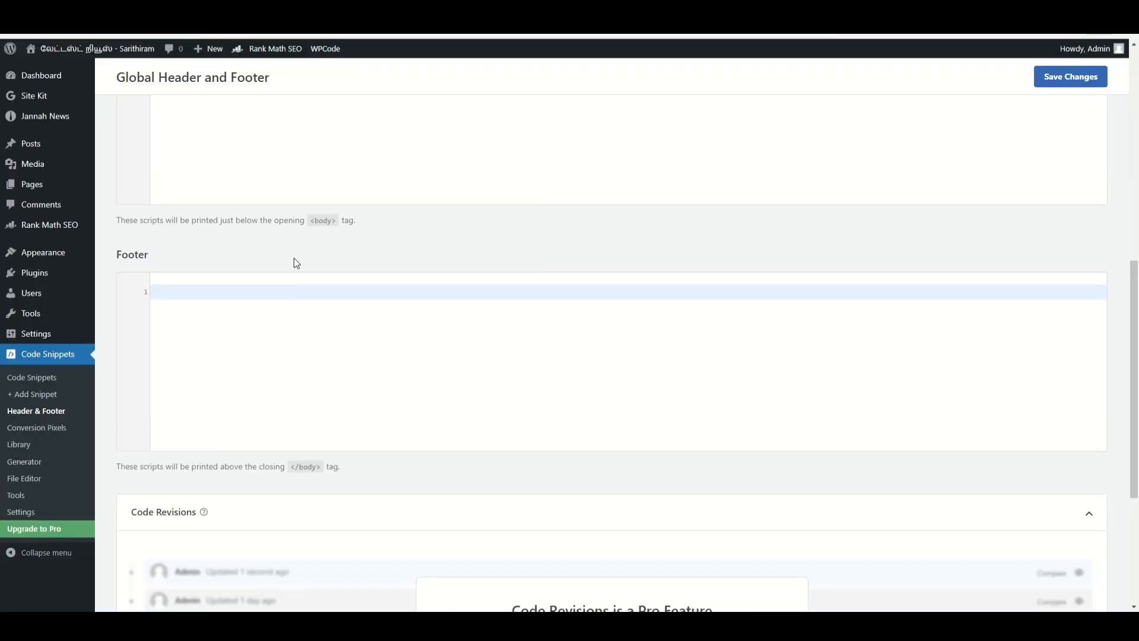
# Open the Jannah News theme options and go to the Custom Codes section of the General settings.
pyautogui.moveTo(94, 83)
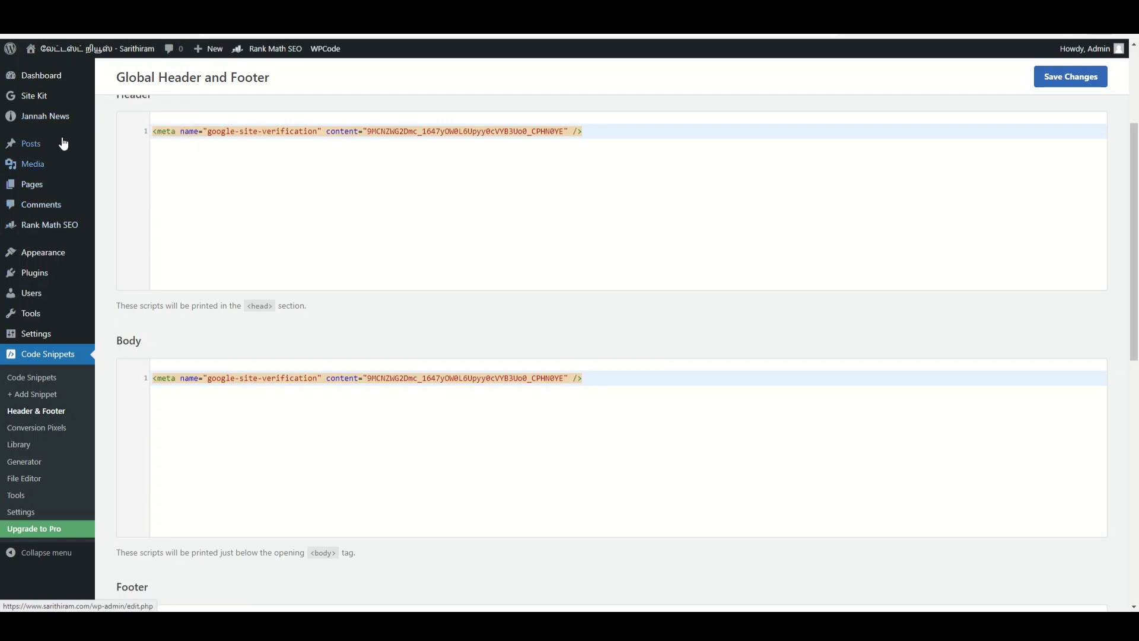
pyautogui.moveTo(39, 116)
pyautogui.scroll(3, 119, 127)
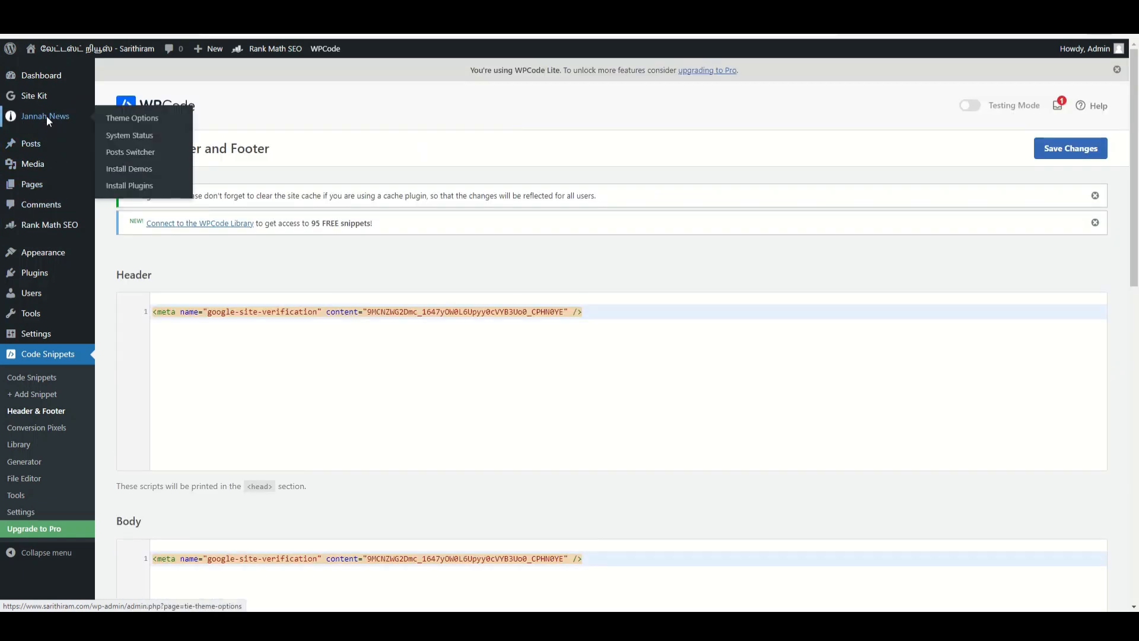
pyautogui.click(47, 116)
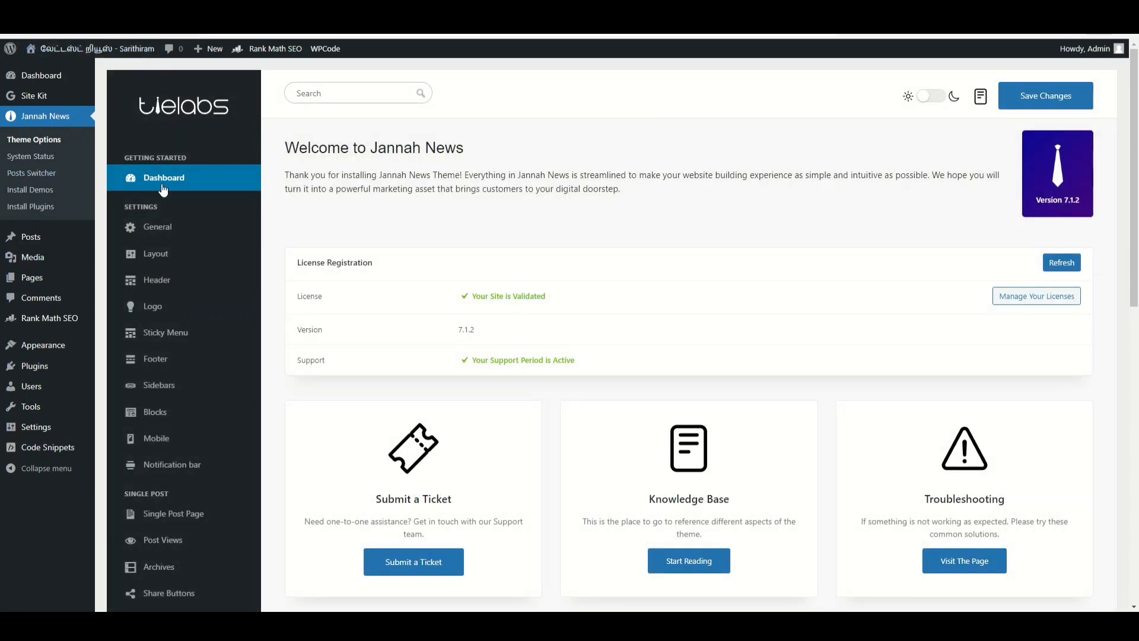
pyautogui.click(158, 228)
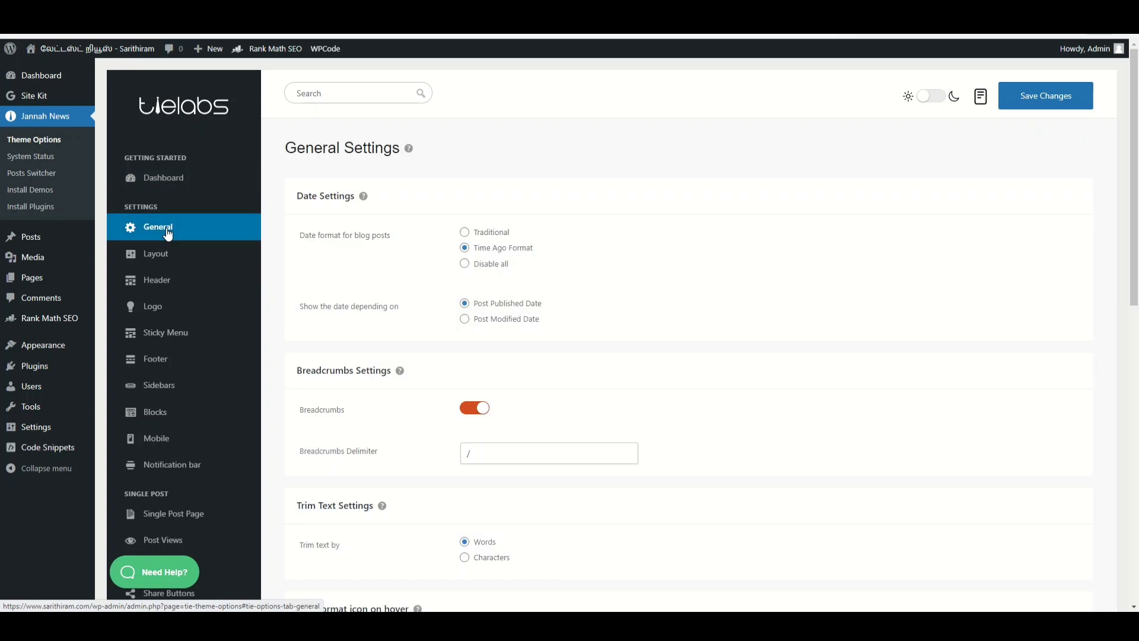
pyautogui.scroll(-6, 440, 267)
pyautogui.scroll(-4, 574, 305)
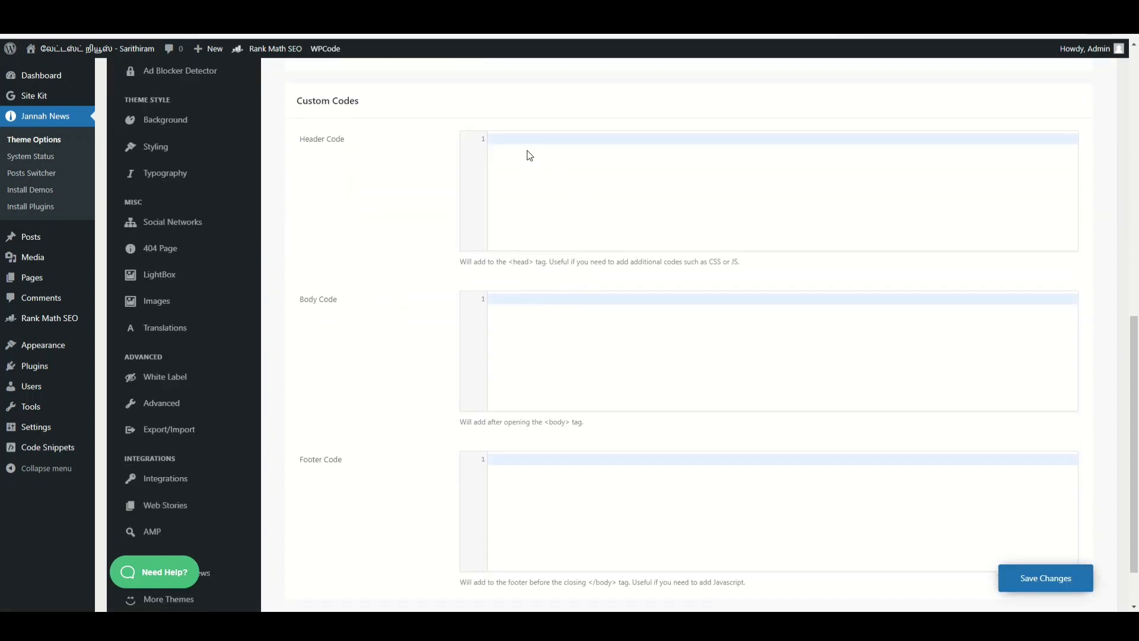
# Insert the verification meta tag into the theme's Header Code and Body Code and save the changes.
pyautogui.write('<meta name="google-site-verification" content="9MCNZWG2Dmc_1647yOW0L6Upyy0cVYB3Uo0_CPHN0YE" />')
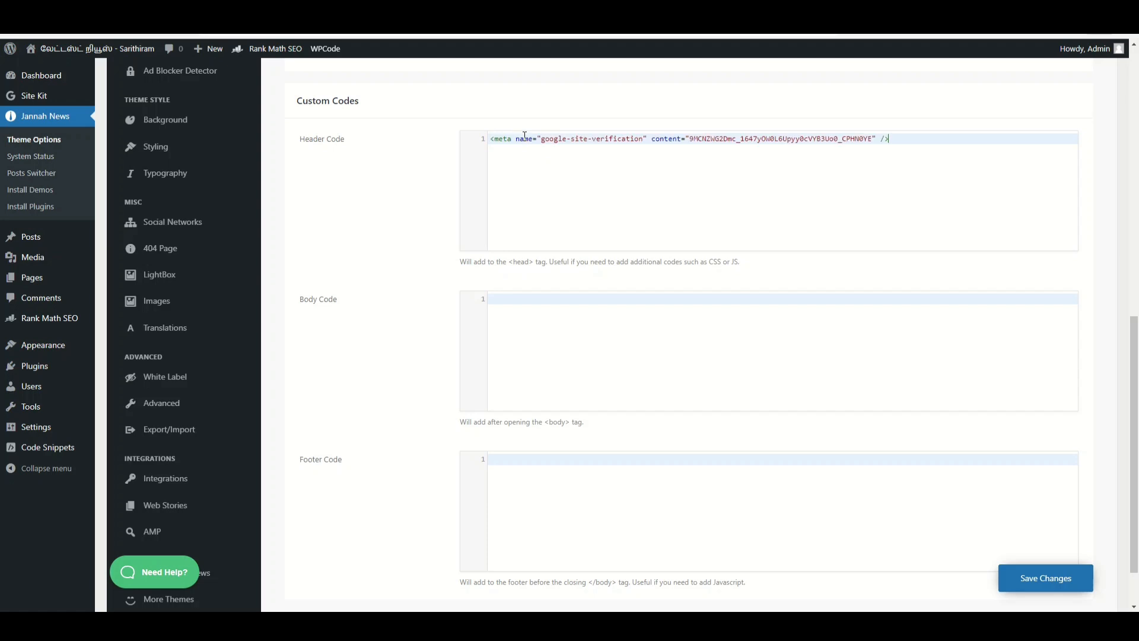
pyautogui.click(567, 292)
pyautogui.write('<meta name="google-site-verification" content="9MCNZWG2Dmc_1647yOW0L6Upyy0cVYB3Uo0_CPHN0YE" />')
pyautogui.scroll(-2, 1017, 463)
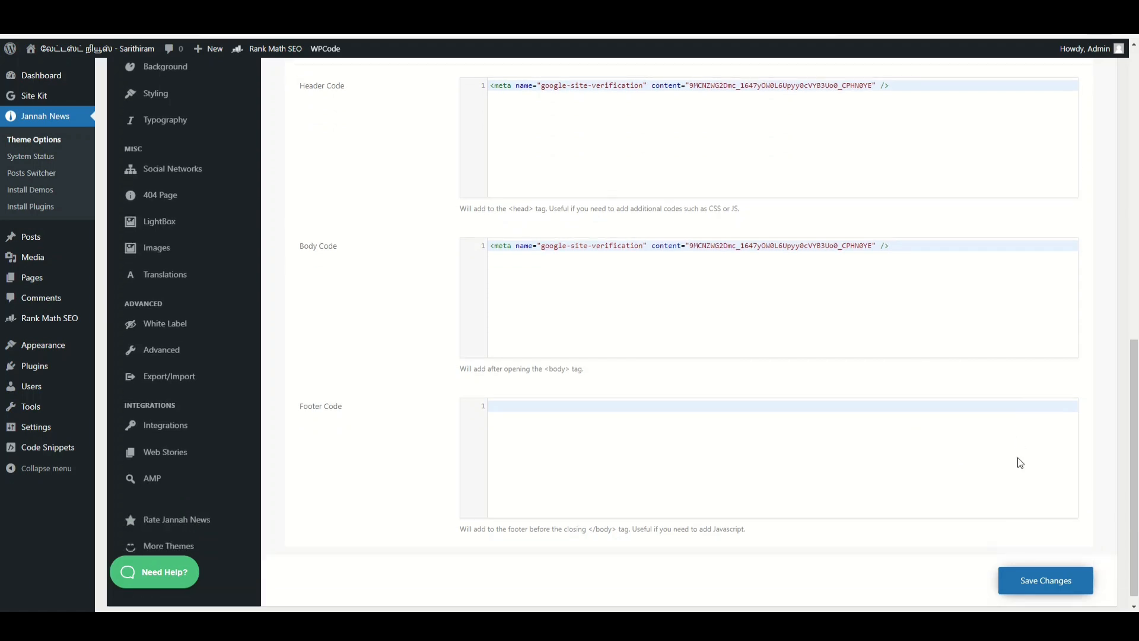
pyautogui.click(1053, 571)
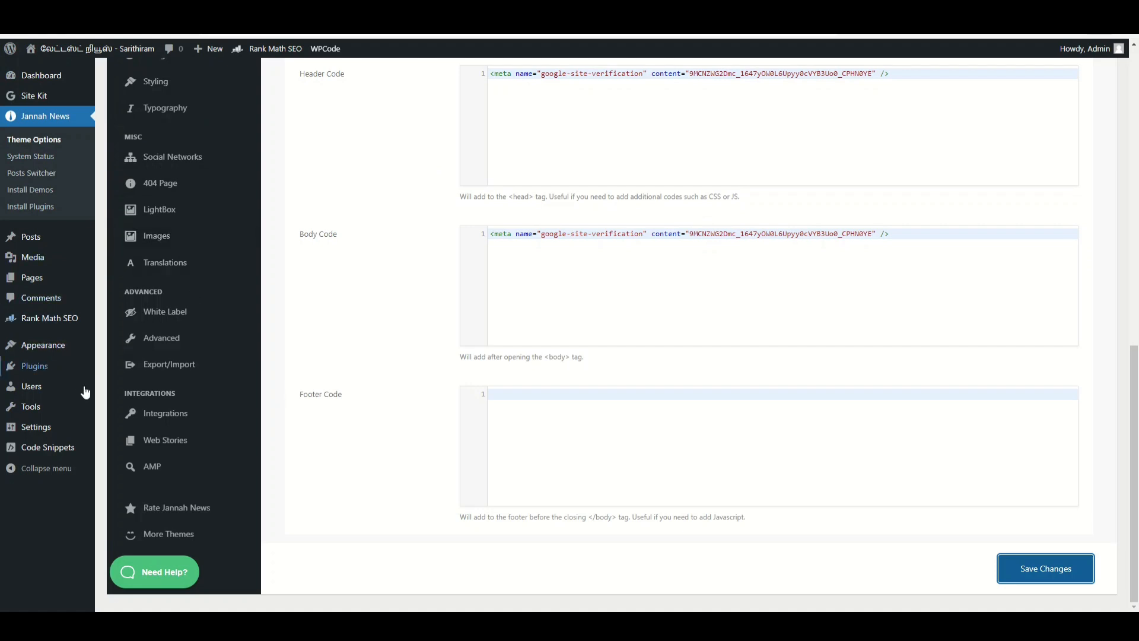
# Open header.php in the theme file editor and insert the Google site verification meta tag directly below the <head> tag.
pyautogui.moveTo(36, 347)
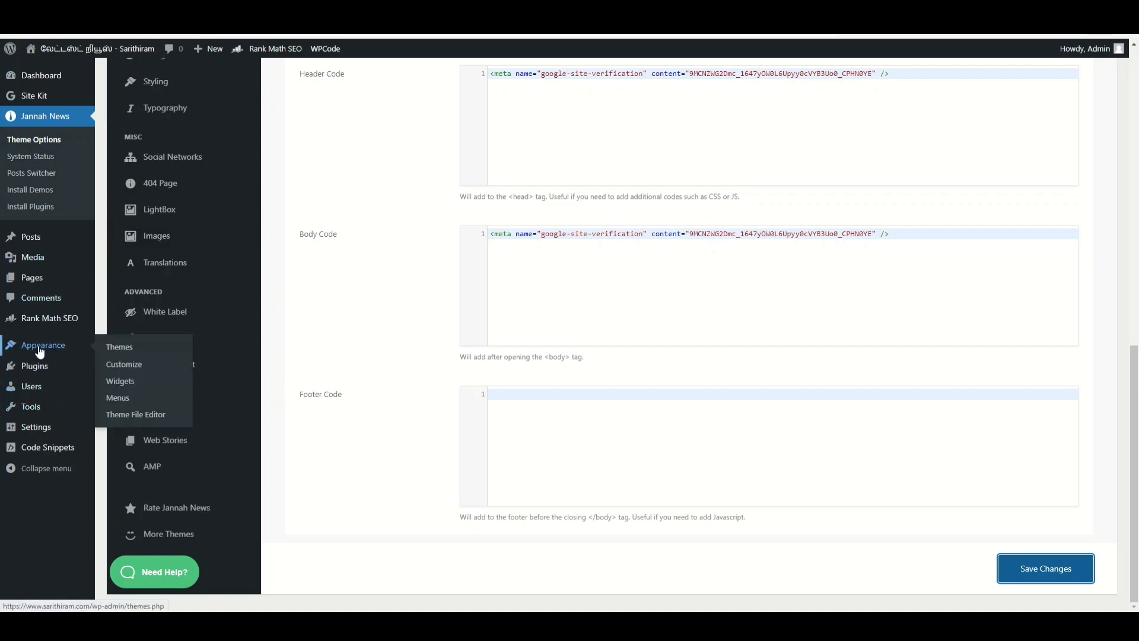
pyautogui.click(133, 417)
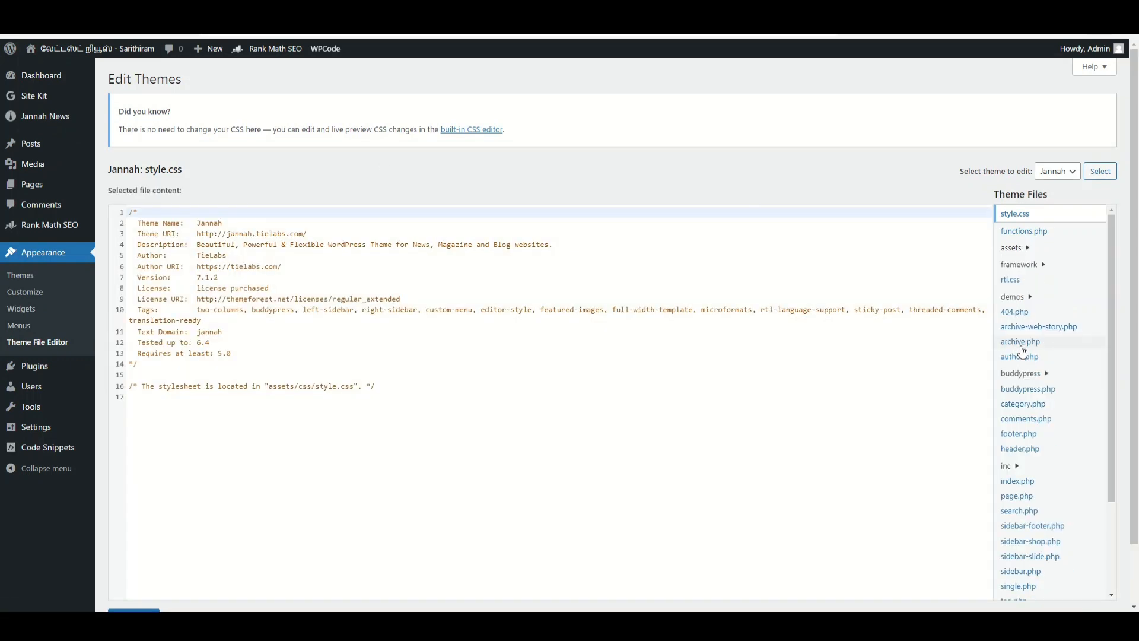
pyautogui.click(1019, 451)
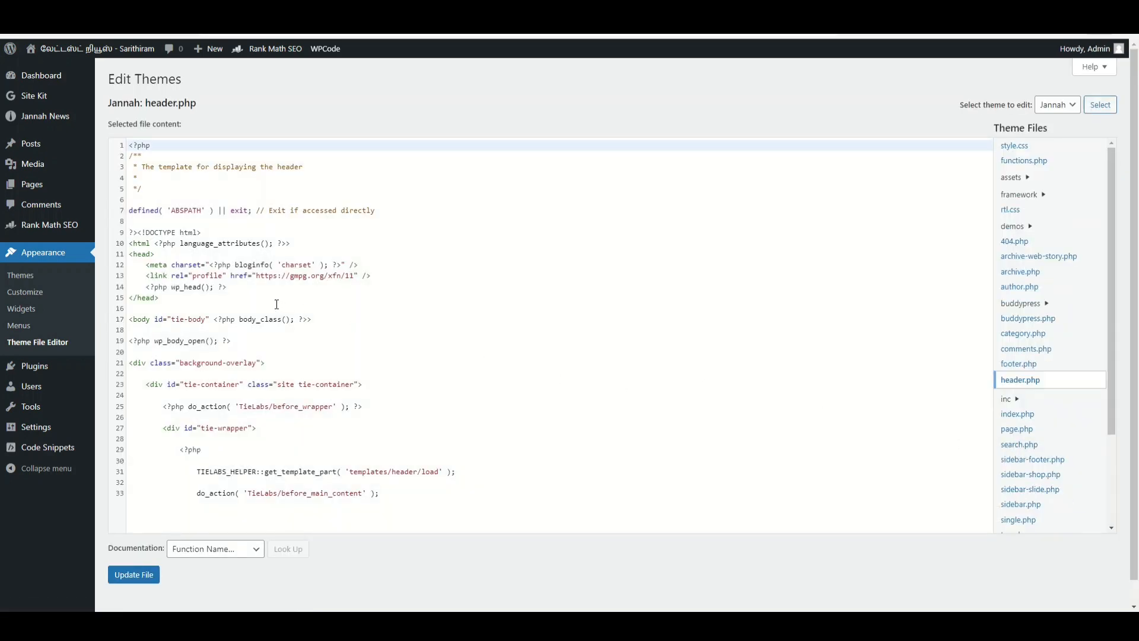
pyautogui.click(177, 305)
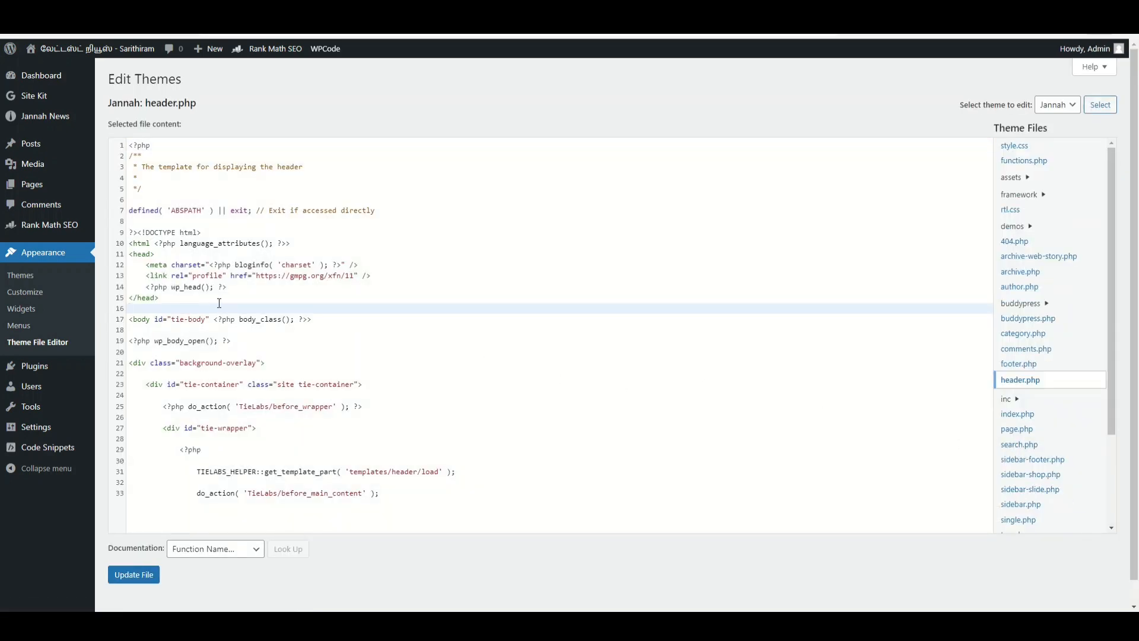
pyautogui.click(164, 254)
pyautogui.press('Return')
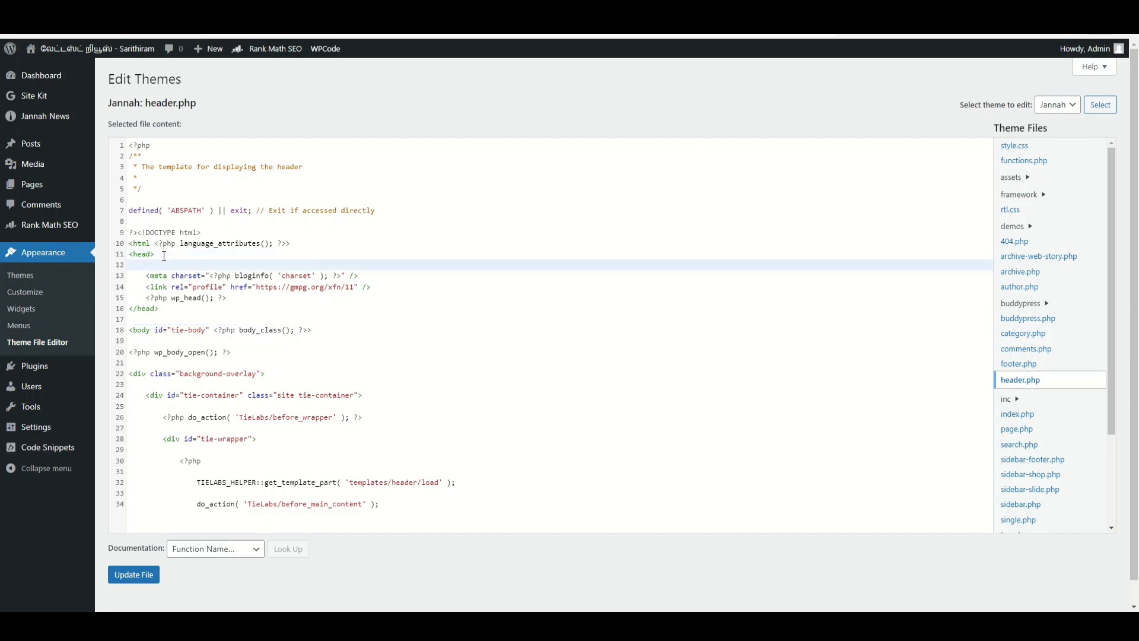
pyautogui.write('<meta name="google-site-verification" content="9MCNZWG2Dmc_1647yOW0L6Upyy0cVYB3Uo0_CPHN0YE" />')
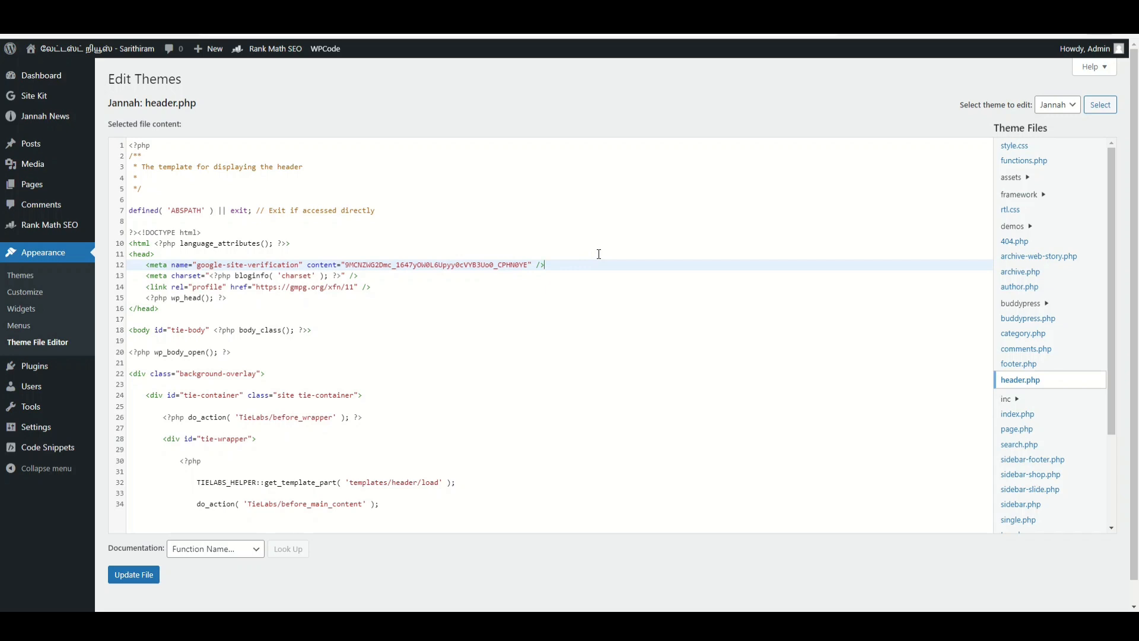
pyautogui.press('Return')
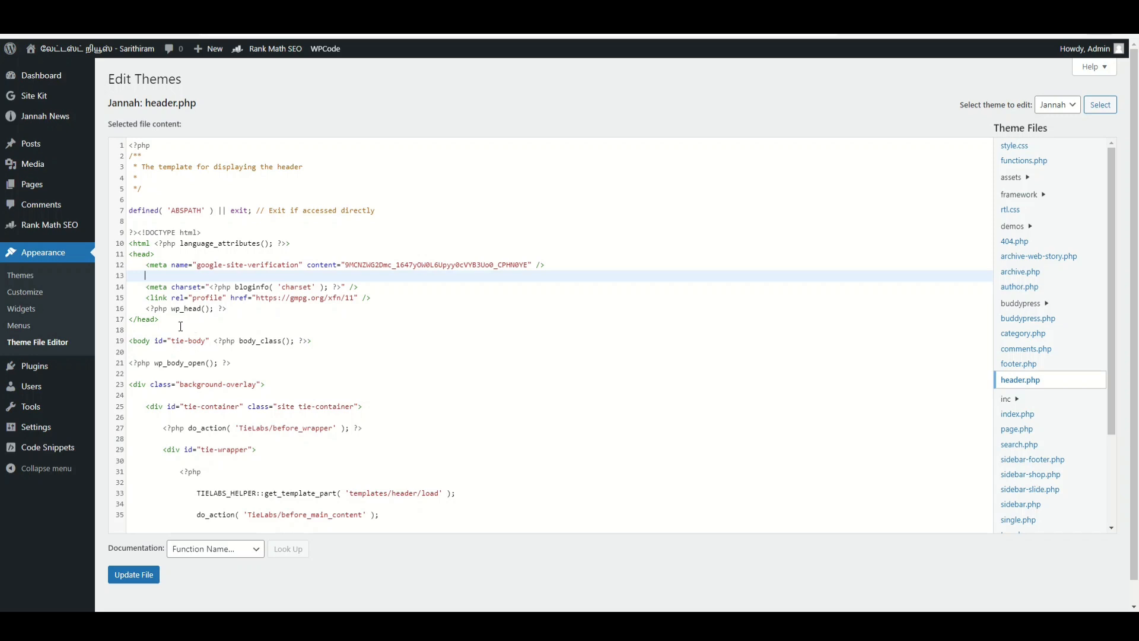
# Save header.php with the same verification meta tag added below the opening <body> tag, and verify the HTML tag method in Search Console.
pyautogui.click(194, 351)
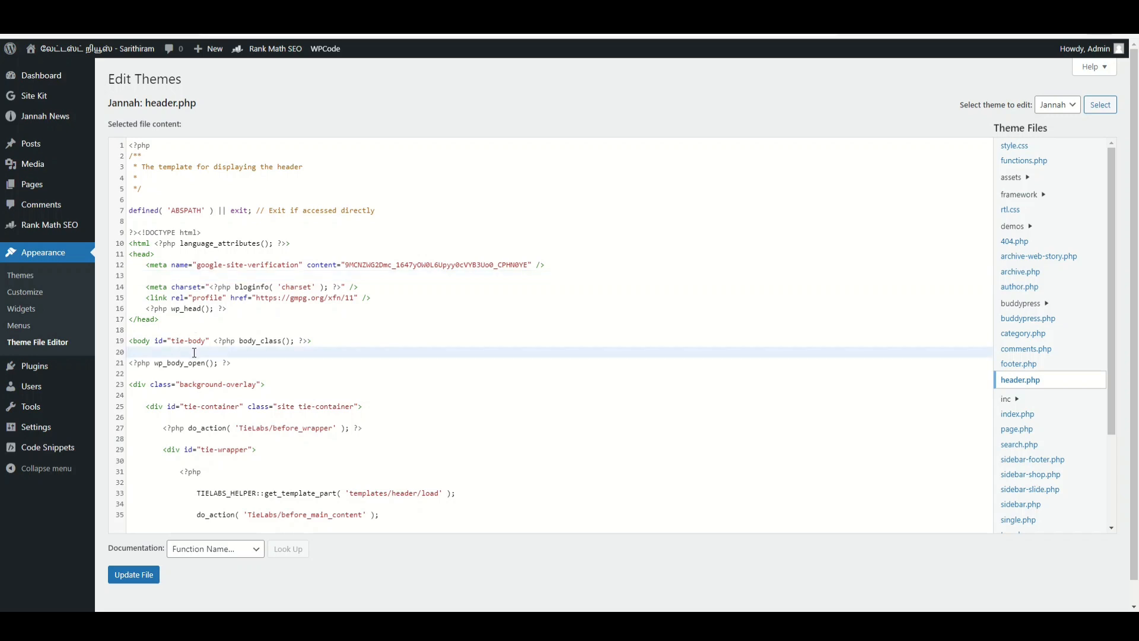
pyautogui.write('<meta name="google-site-verification" content="9MCNZWG2Dmc_1647yOW0L6Upyy0cVYB3Uo0_CPHN0YE" />')
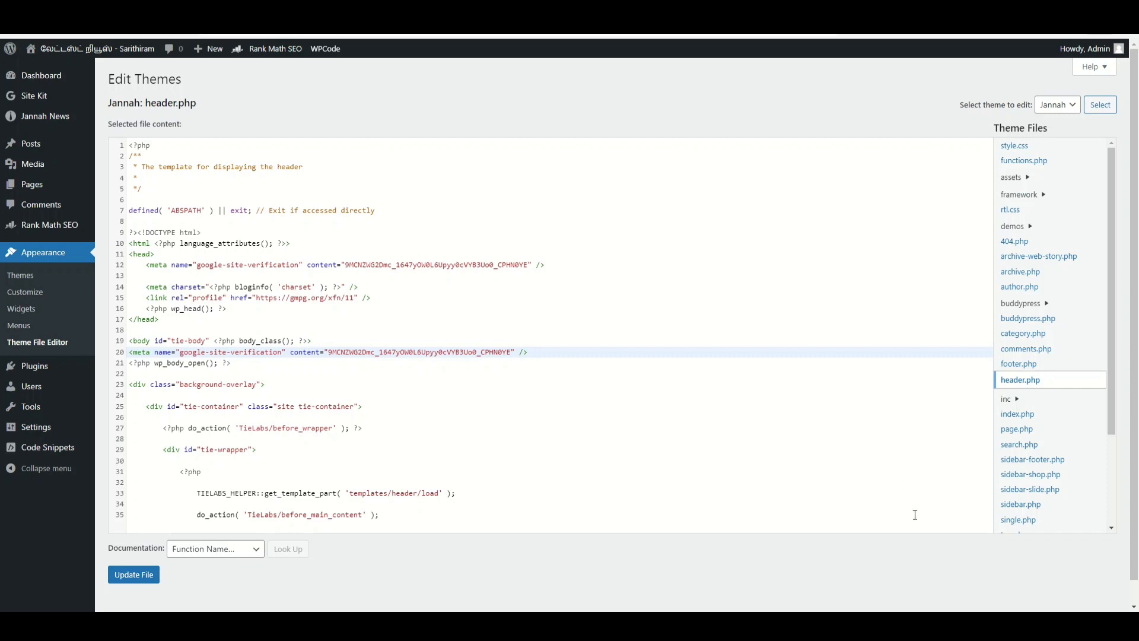
pyautogui.click(143, 574)
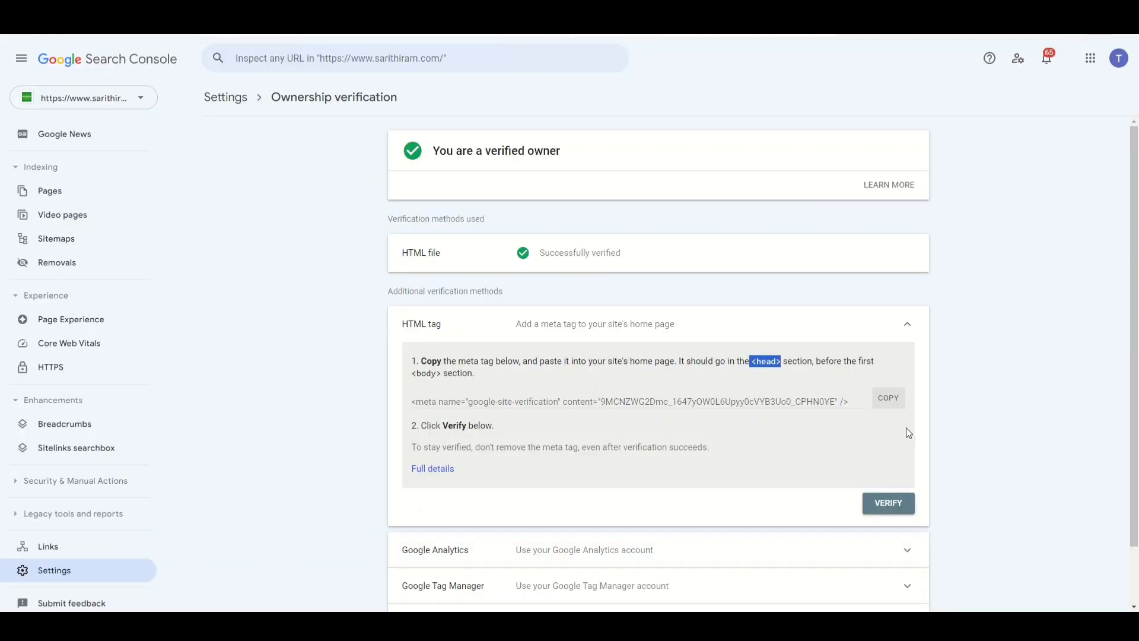
pyautogui.click(888, 508)
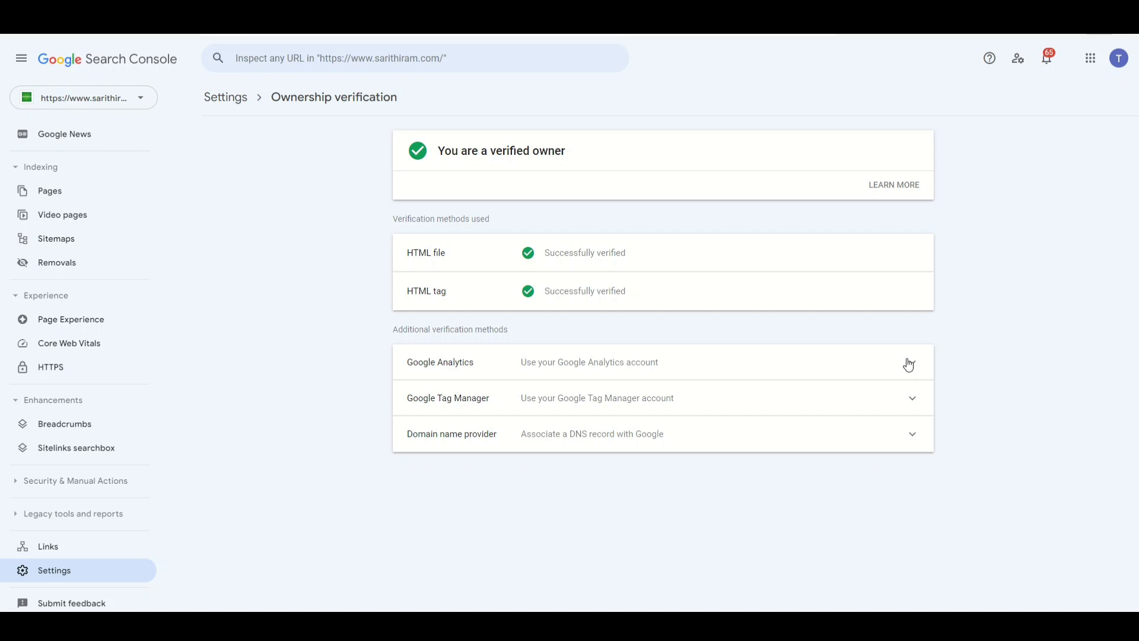
# Expand the Google Analytics verification method and read its linked analytics.js guide on adding the Google Analytics tag to a site.
pyautogui.click(912, 364)
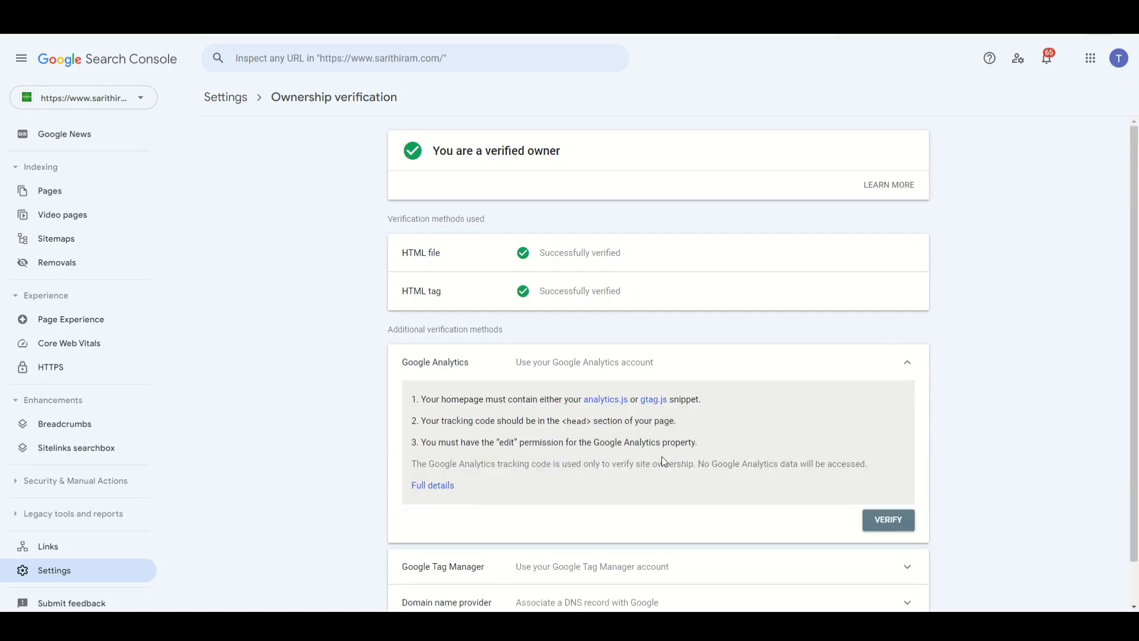
pyautogui.click(604, 404)
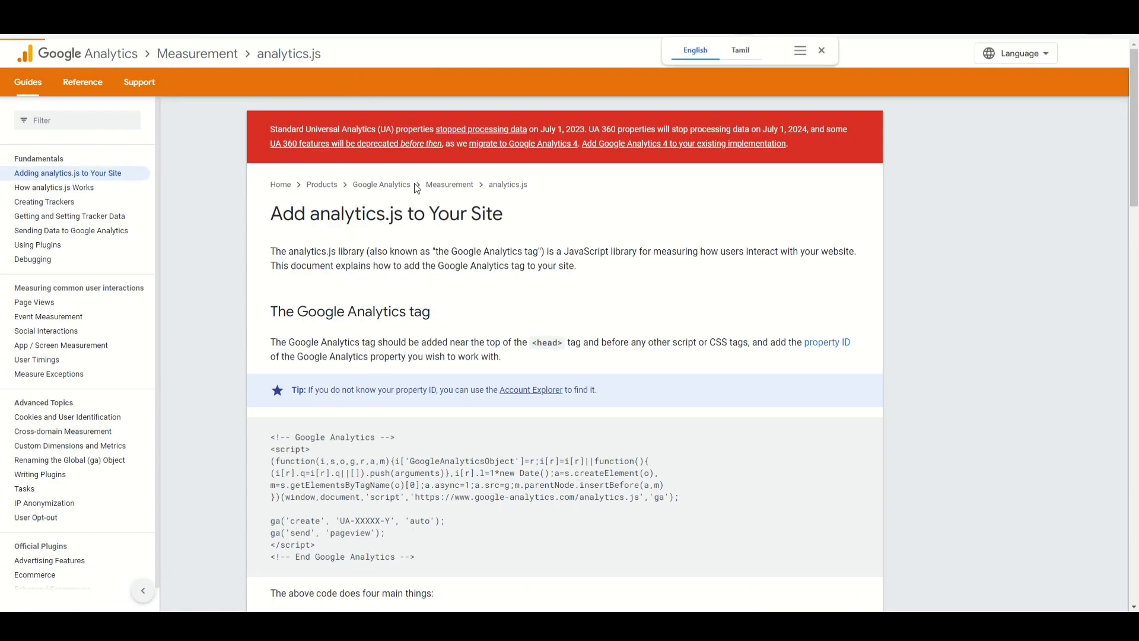
pyautogui.scroll(-1, 573, 308)
pyautogui.scroll(-5, 573, 309)
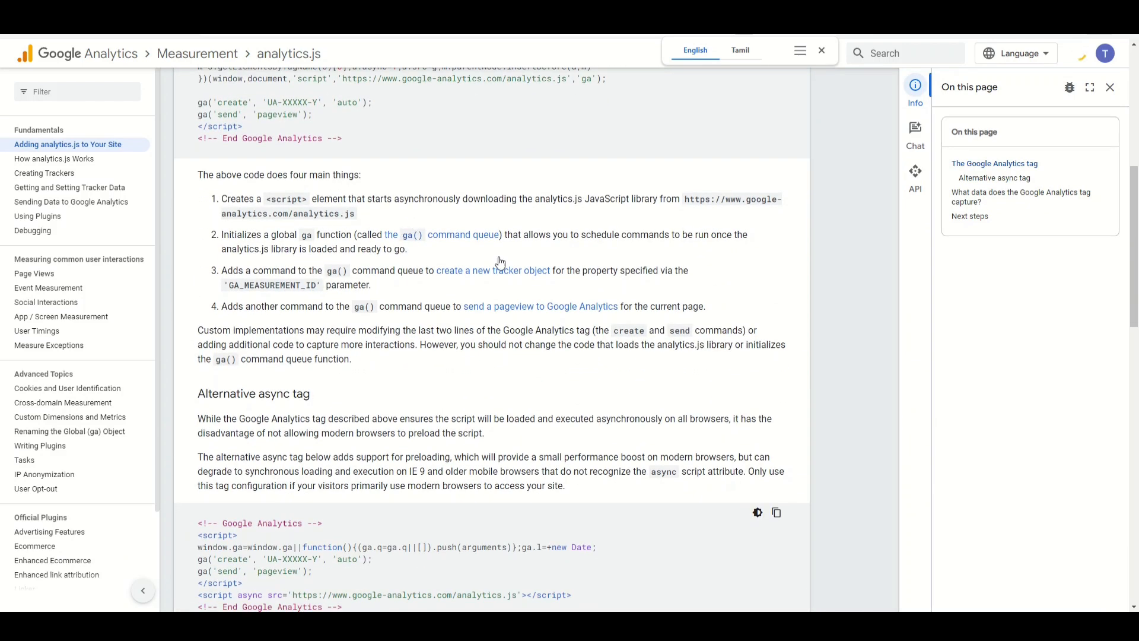
pyautogui.scroll(-3, 499, 262)
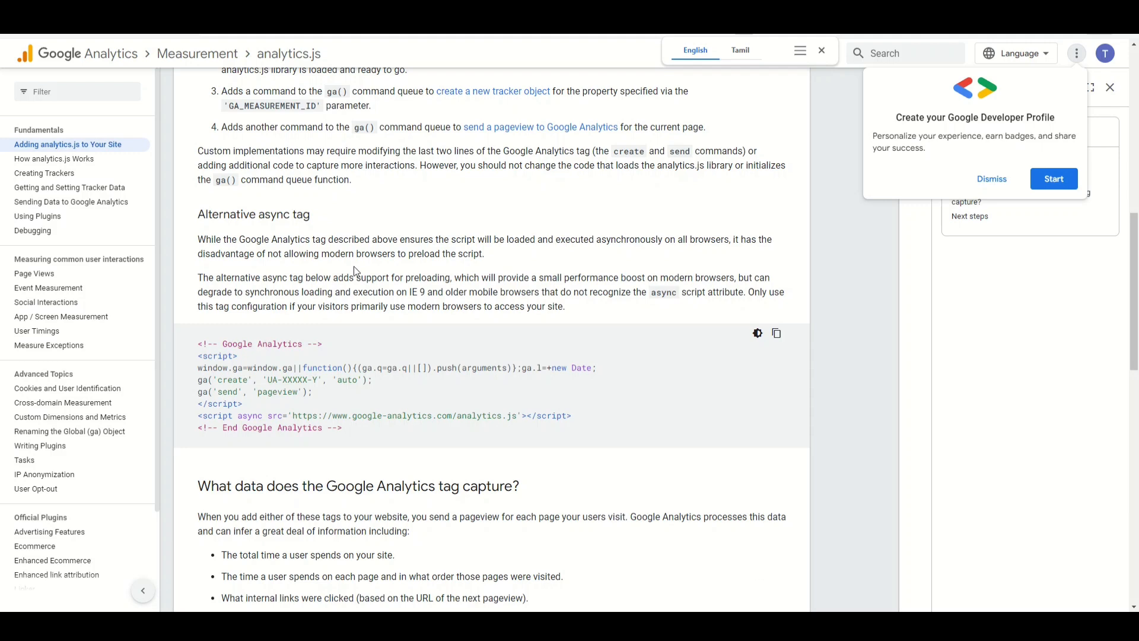
pyautogui.scroll(6, 355, 271)
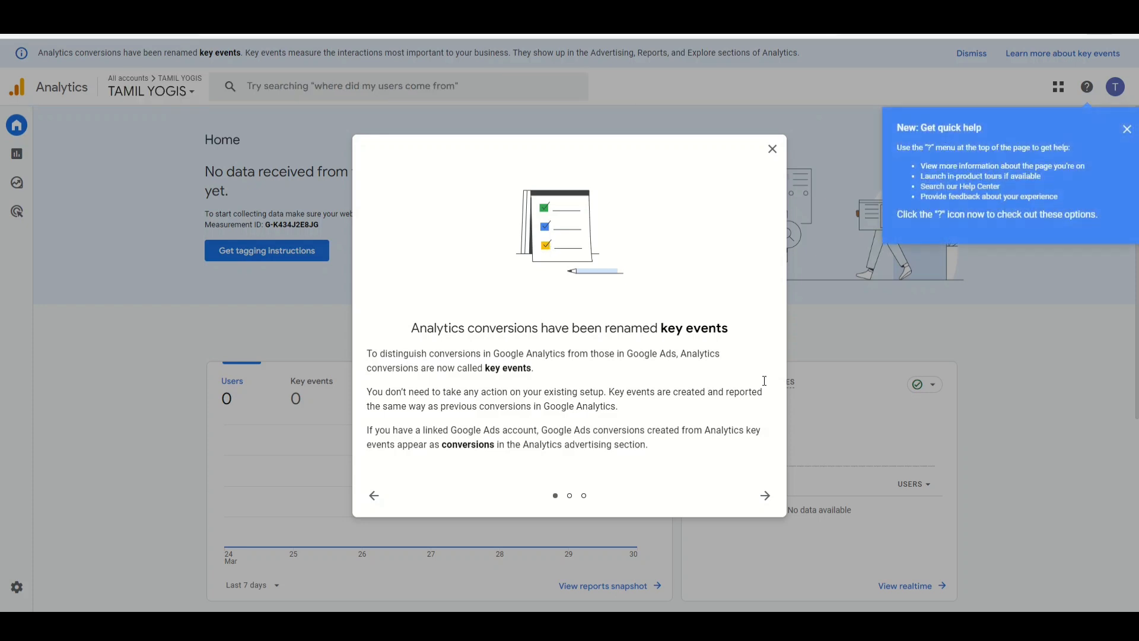
# Go through the key events introduction in Google Analytics and dismiss it together with the quick help notice.
pyautogui.click(764, 497)
pyautogui.click(764, 497)
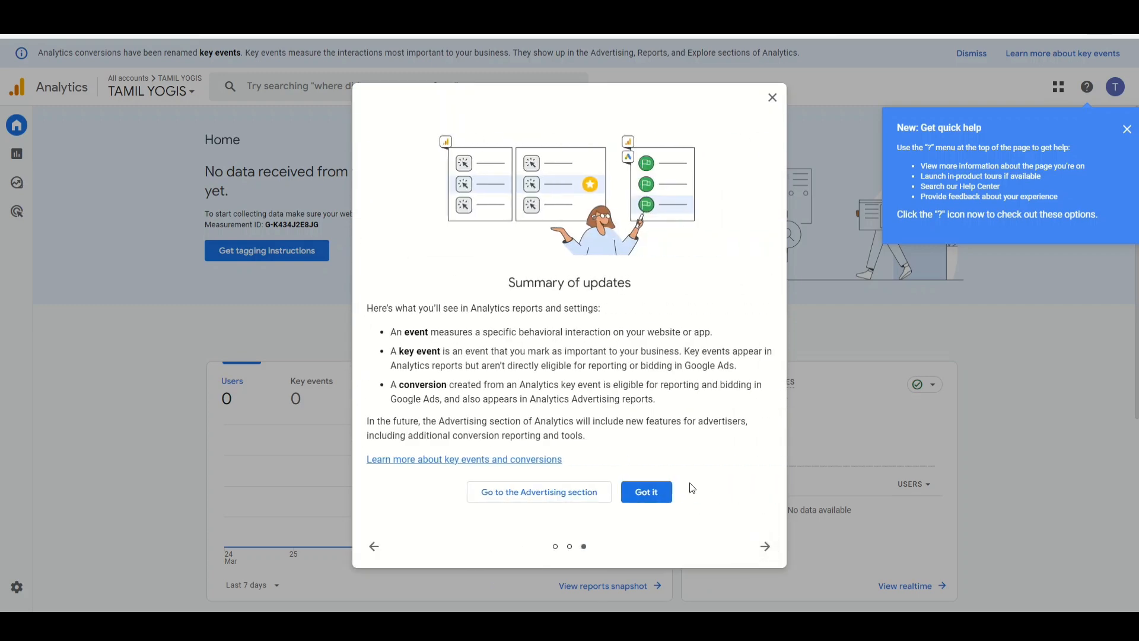
pyautogui.click(648, 493)
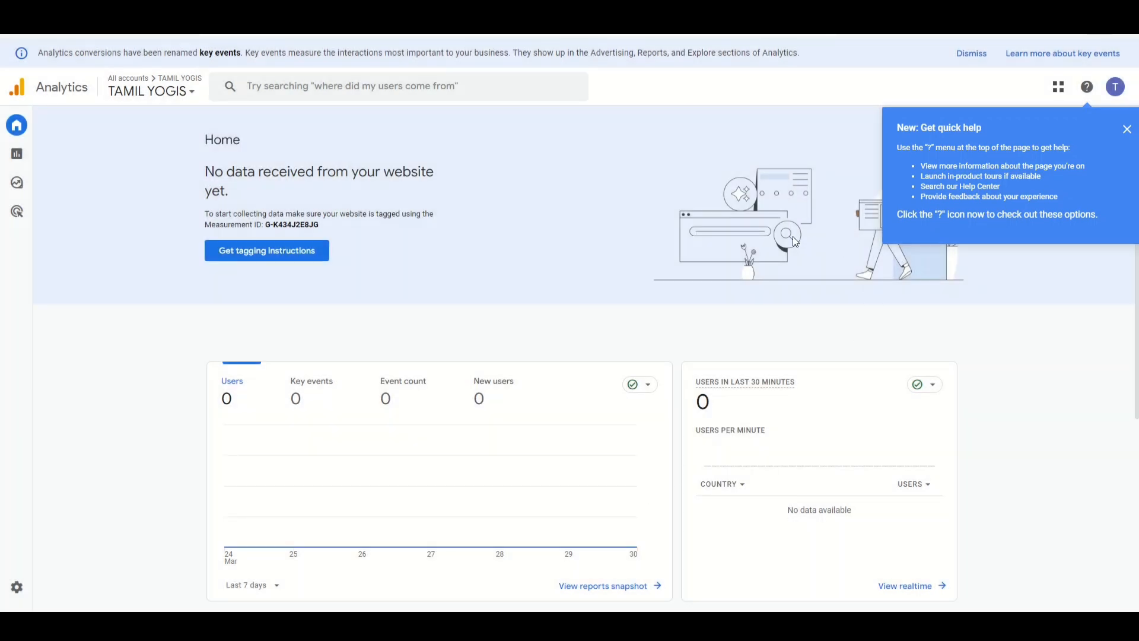
pyautogui.click(1127, 129)
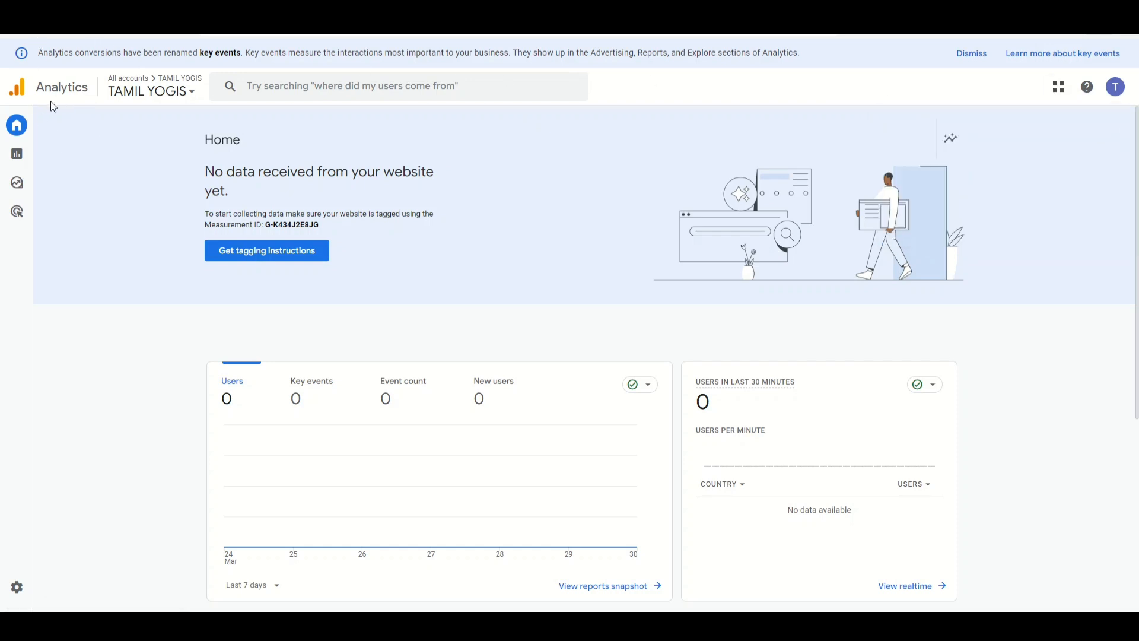
# Create a new Analytics account named sarithiram with Google products & services data sharing enabled, and continue to property creation.
pyautogui.click(40, 584)
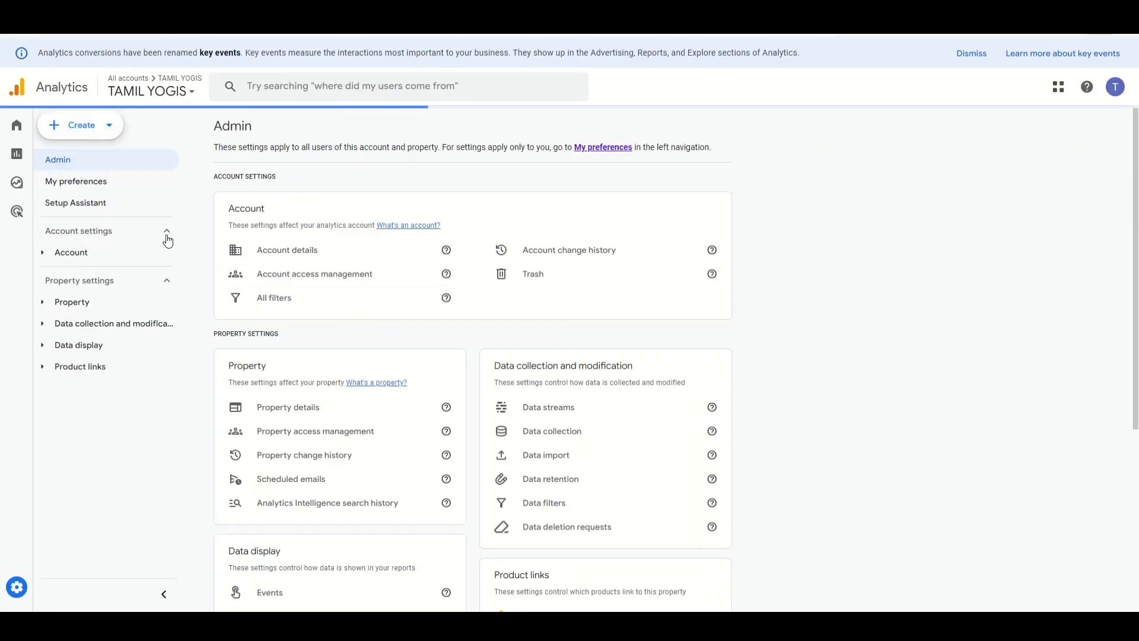
pyautogui.click(59, 130)
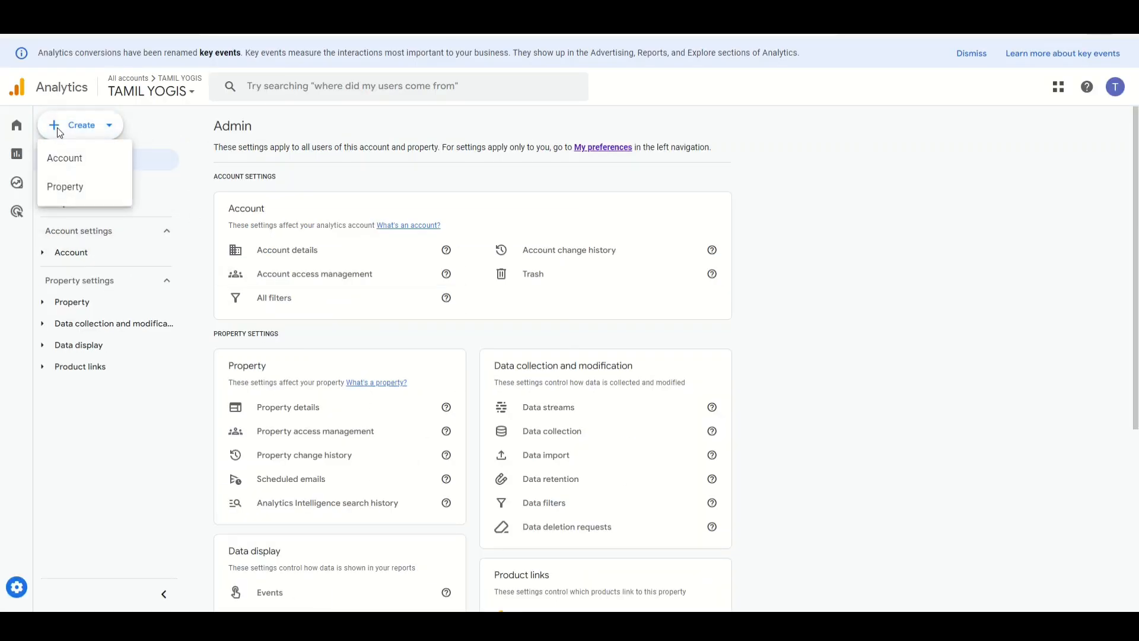
pyautogui.click(63, 162)
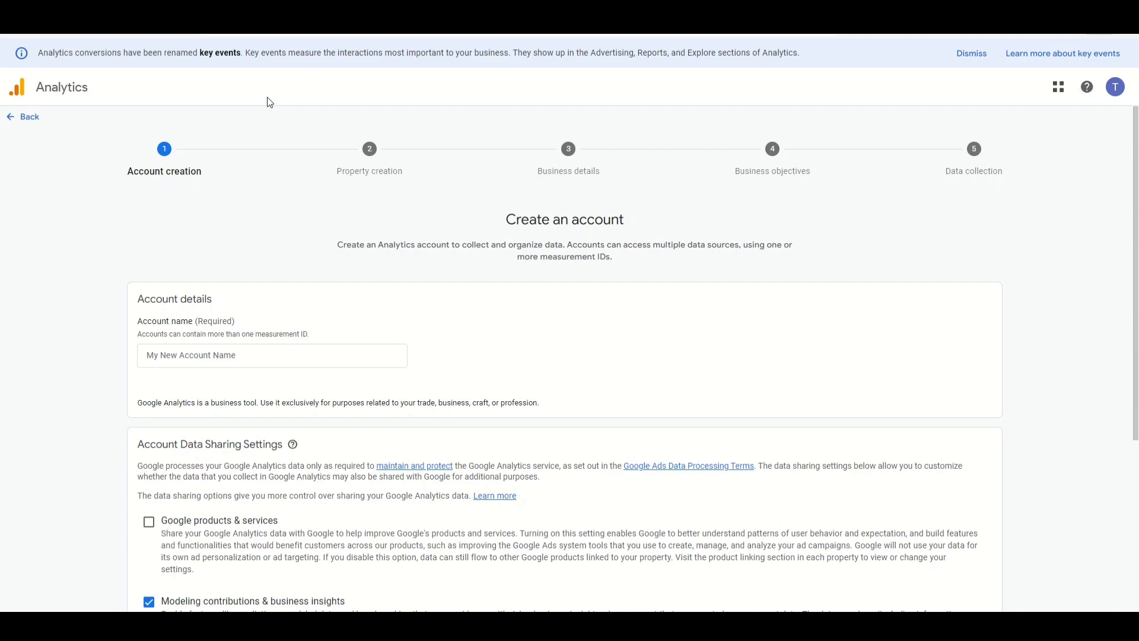
pyautogui.scroll(-3, 346, 176)
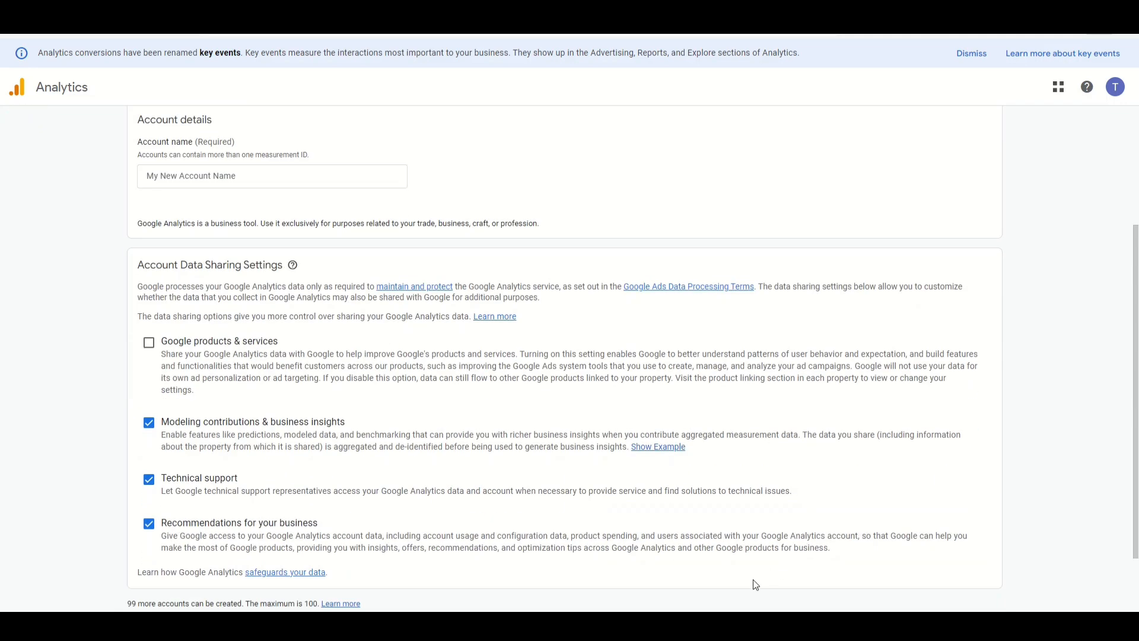
pyautogui.click(192, 177)
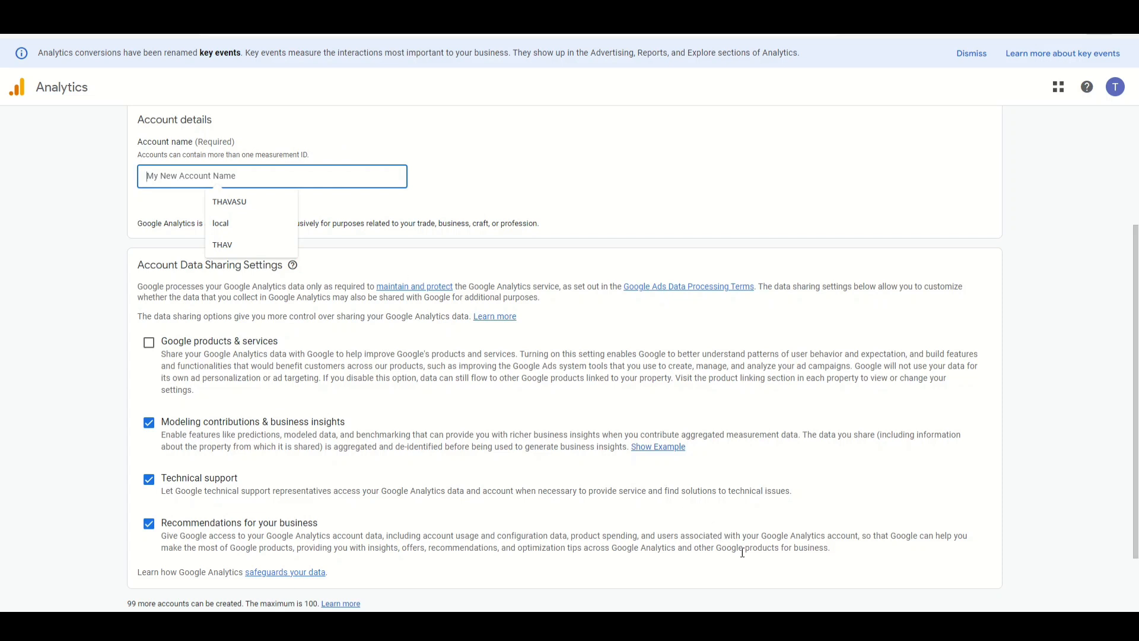
pyautogui.write('sarithiram')
pyautogui.click(241, 178)
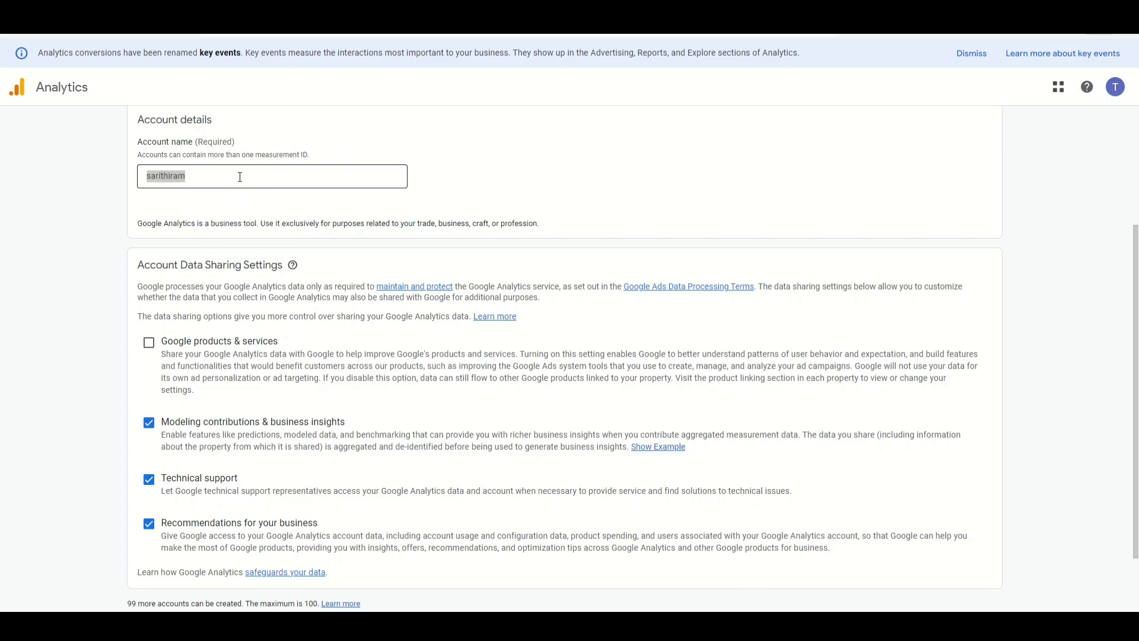
pyautogui.click(148, 343)
pyautogui.scroll(-2, 219, 440)
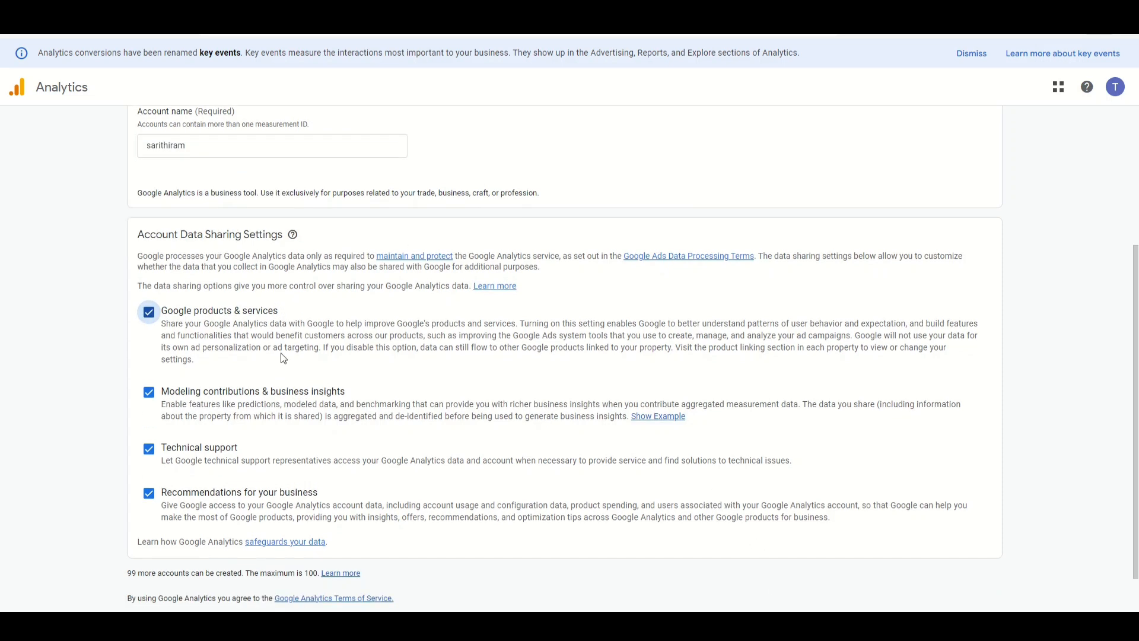
pyautogui.click(151, 586)
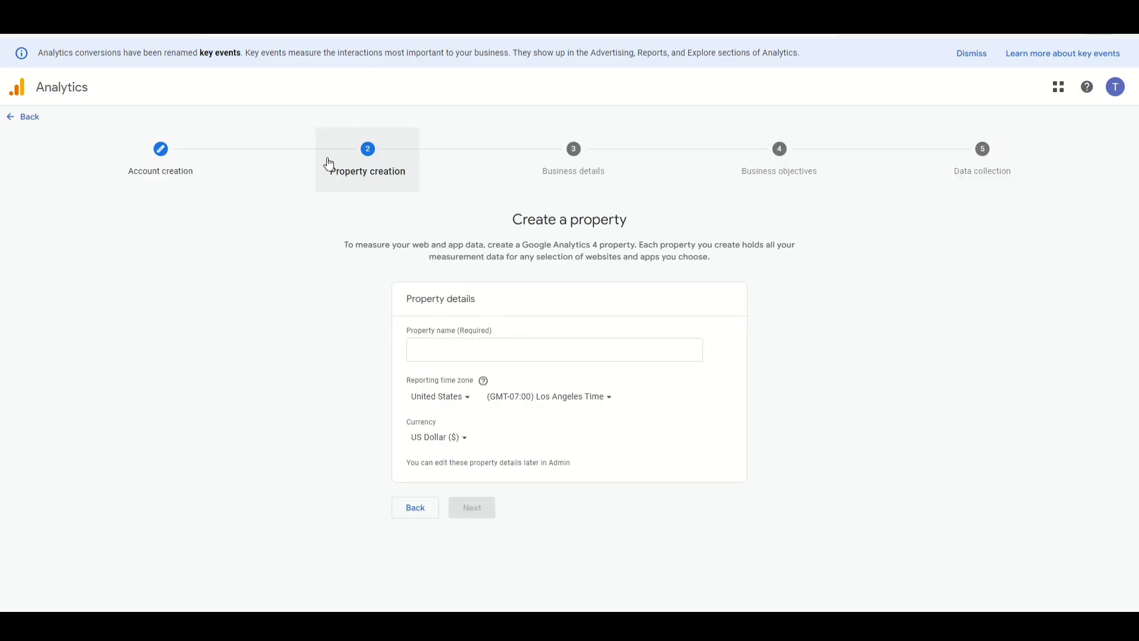
# Name the property sarithiram, set the reporting time zone country to India, and continue to the business details.
pyautogui.click(451, 350)
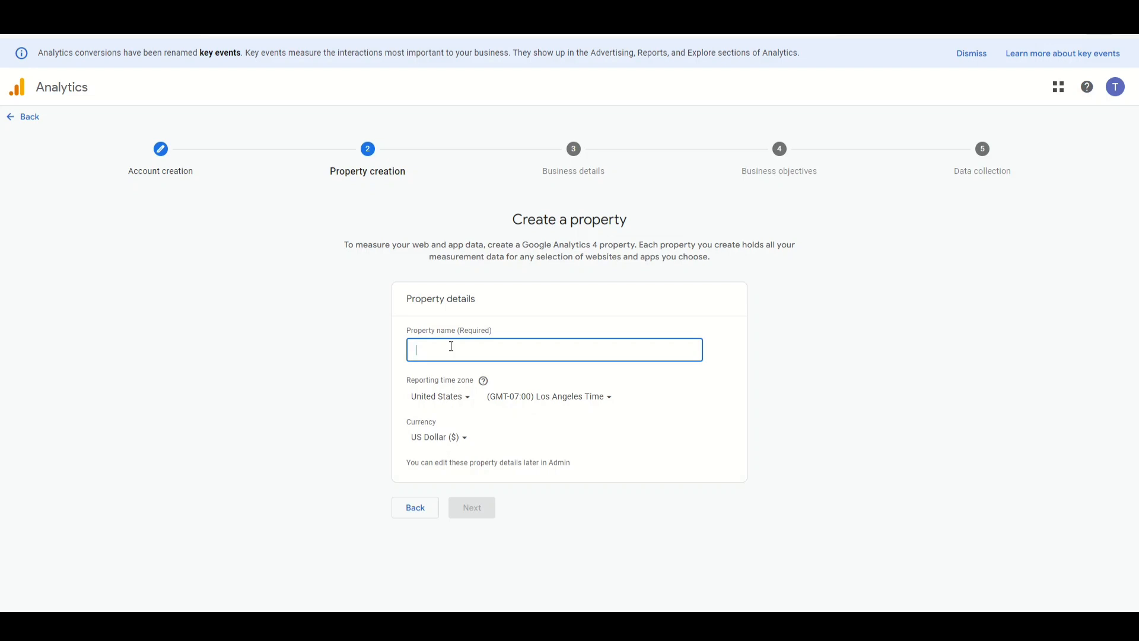
pyautogui.write('sarithiram')
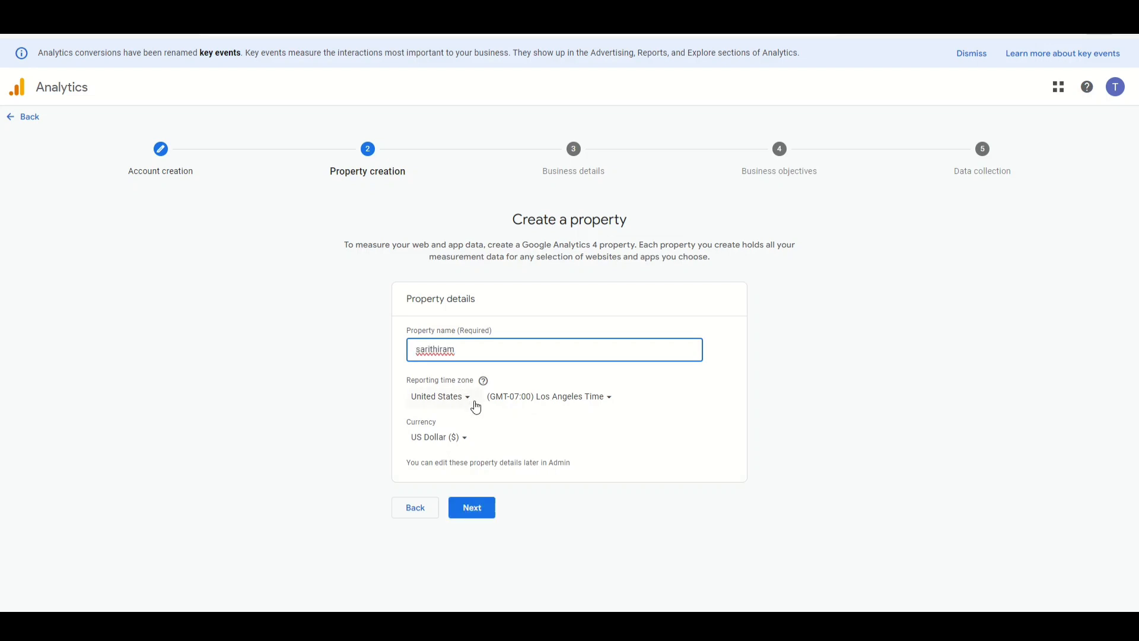
pyautogui.click(442, 397)
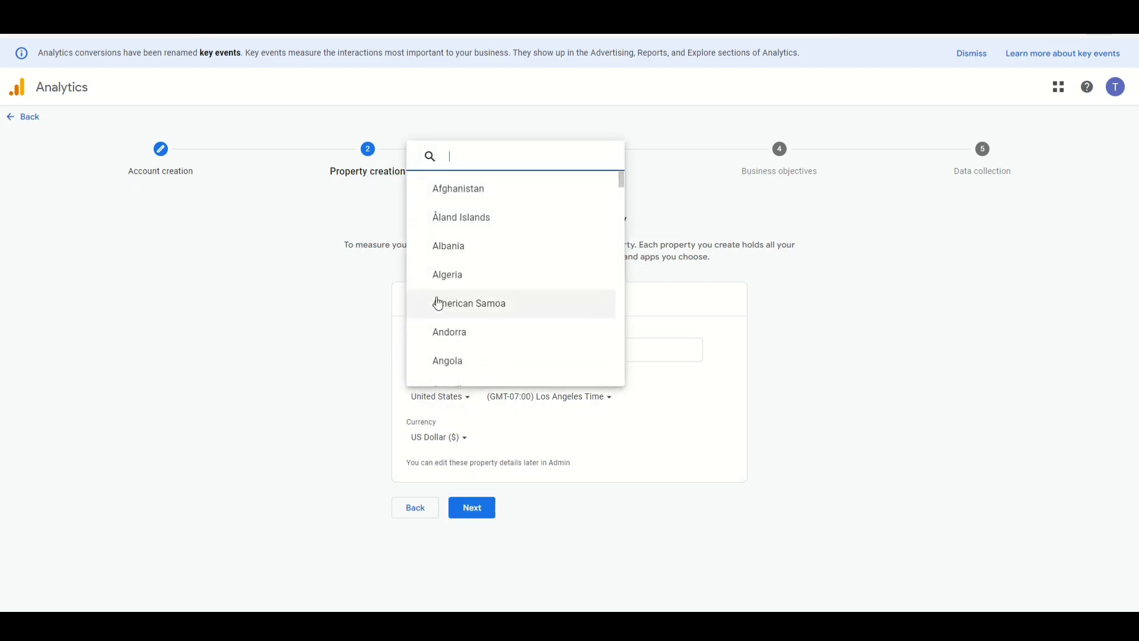
pyautogui.write('in')
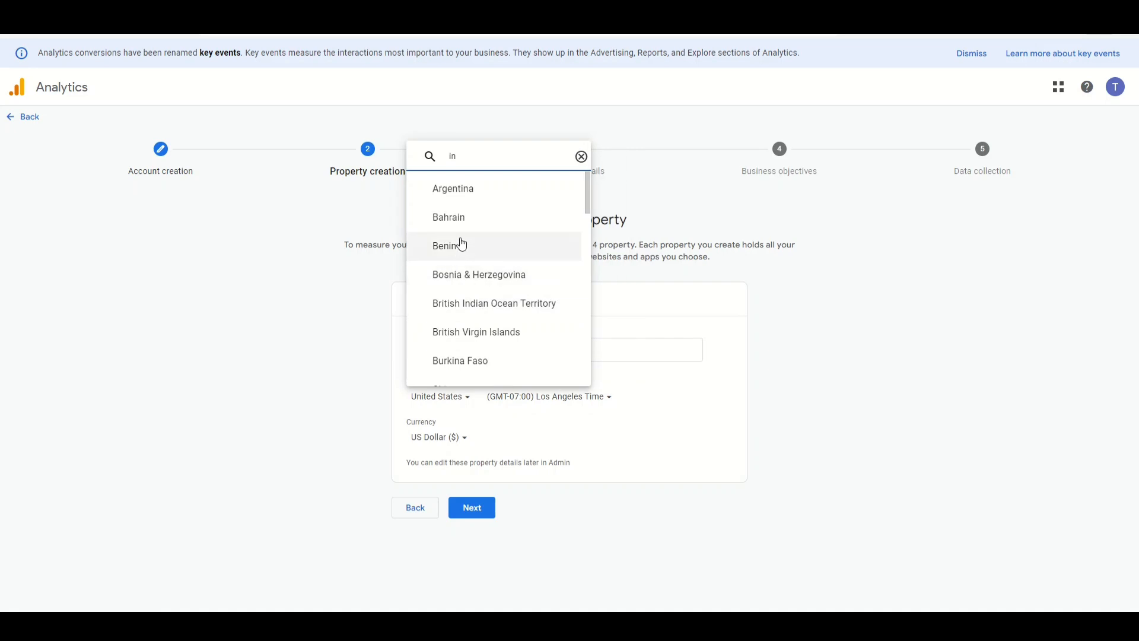
pyautogui.scroll(-1, 463, 267)
pyautogui.scroll(-4, 463, 285)
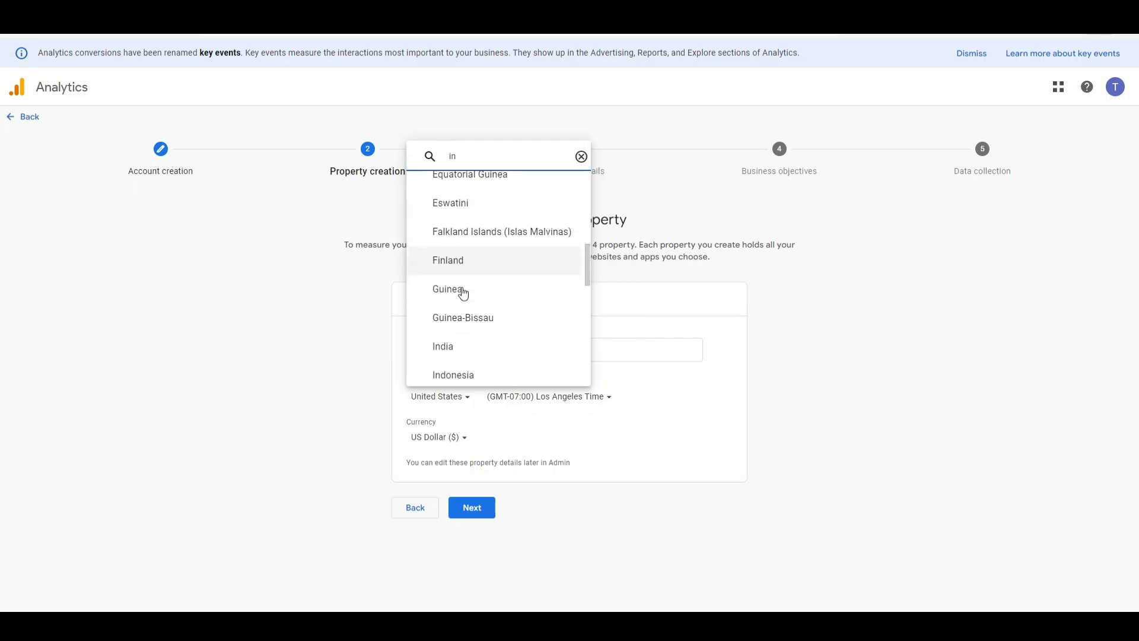
pyautogui.click(467, 344)
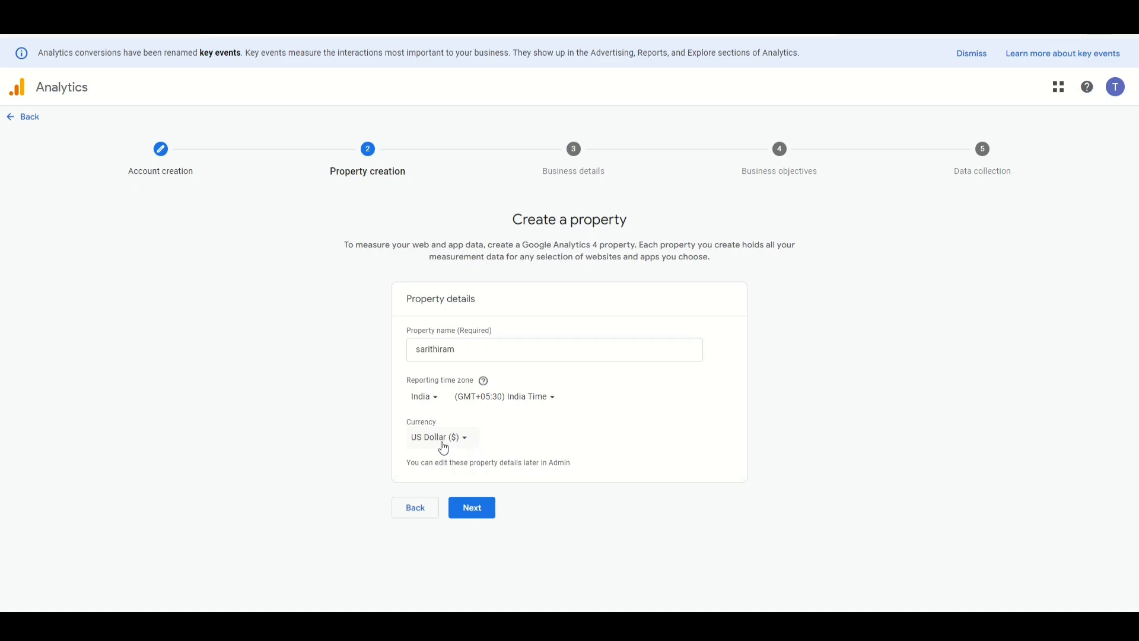
pyautogui.click(465, 508)
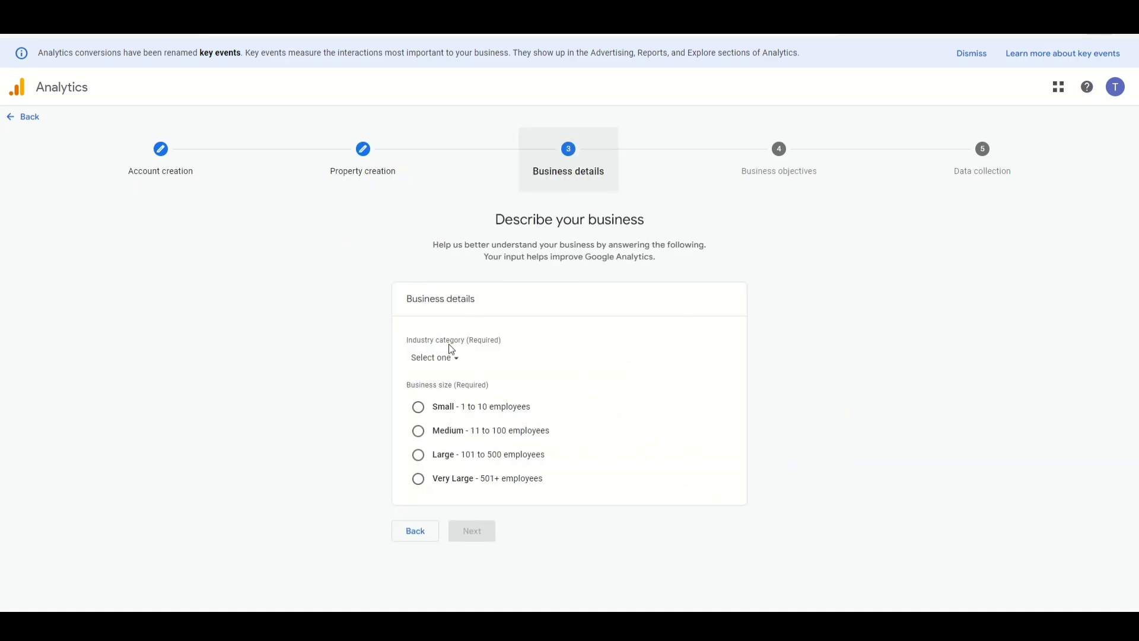
# Set the industry category to Health and the business size to Small, and continue to the business objectives.
pyautogui.click(443, 358)
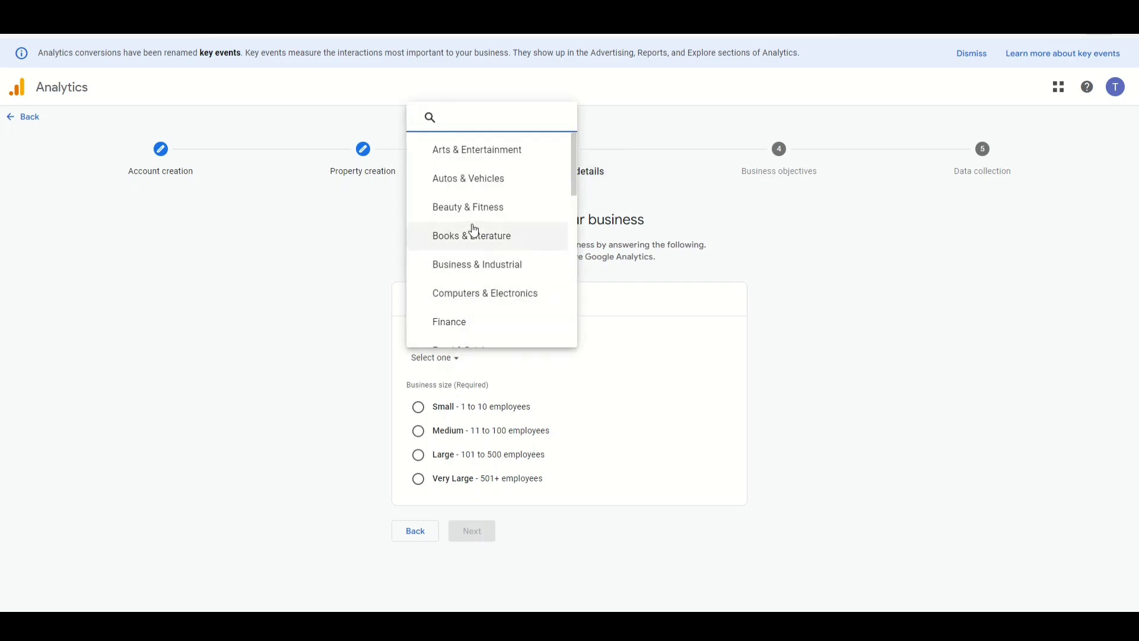
pyautogui.scroll(-2, 487, 156)
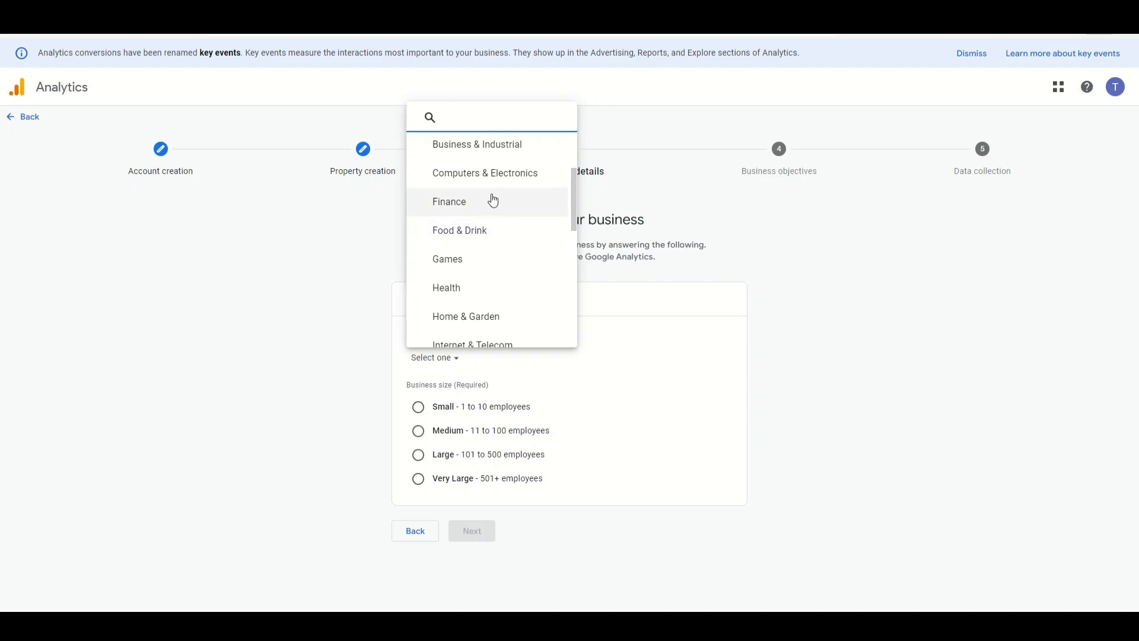
pyautogui.scroll(-2, 489, 201)
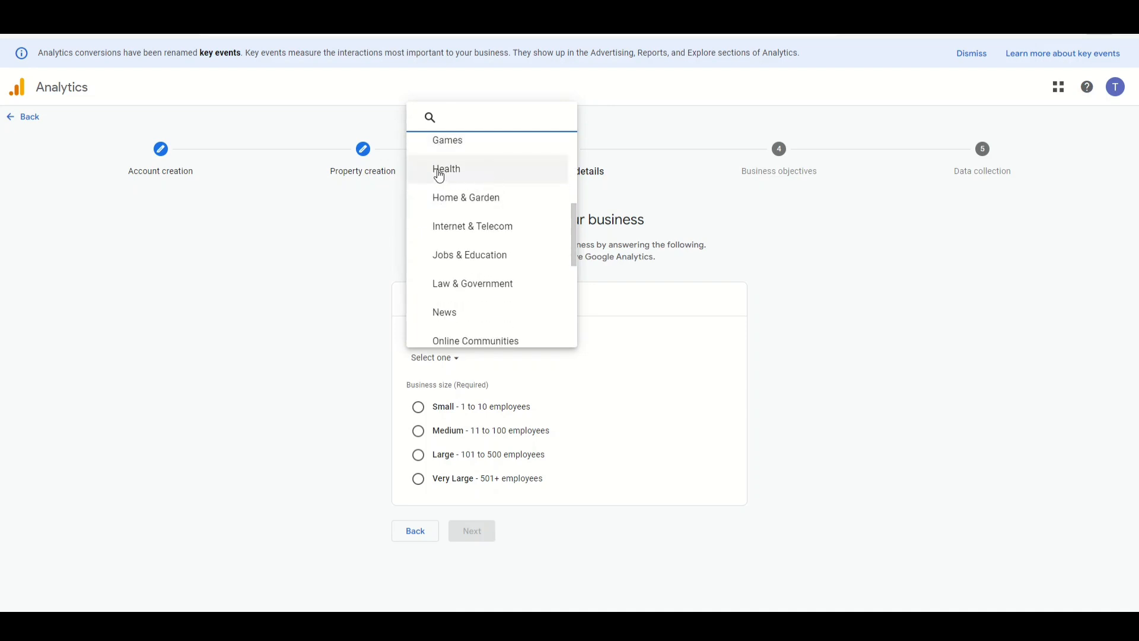
pyautogui.click(454, 174)
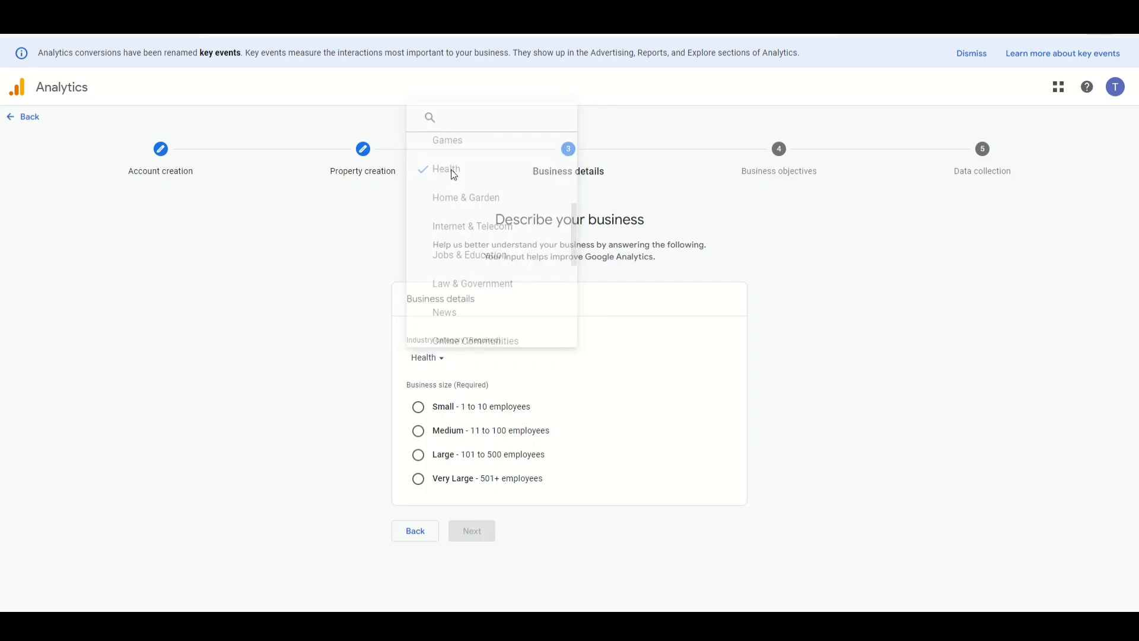
pyautogui.click(421, 409)
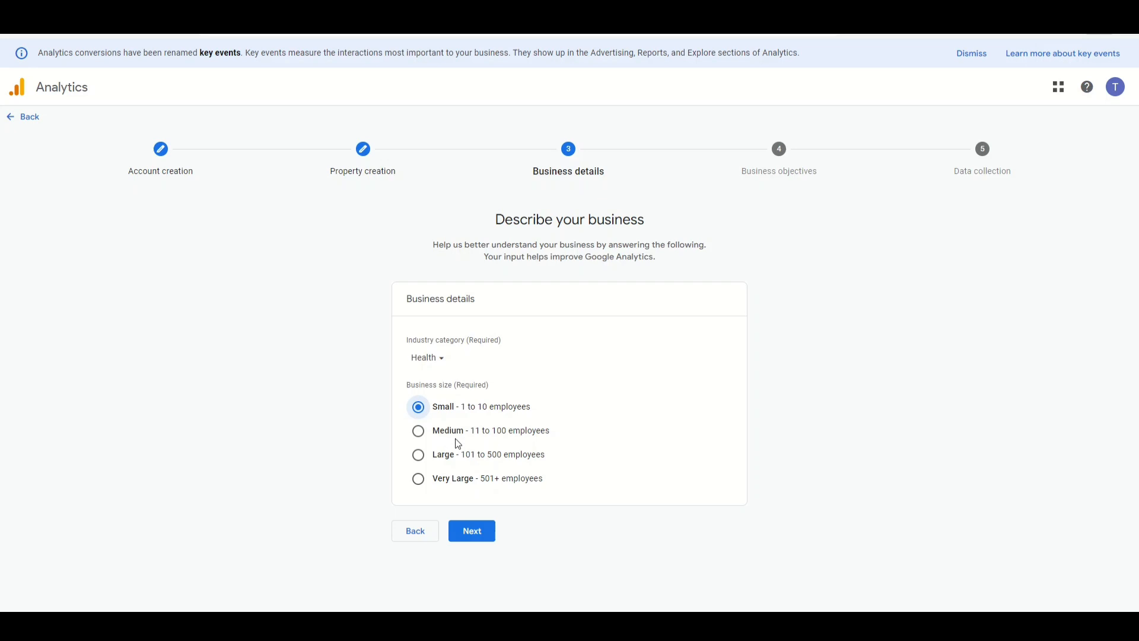
pyautogui.click(472, 530)
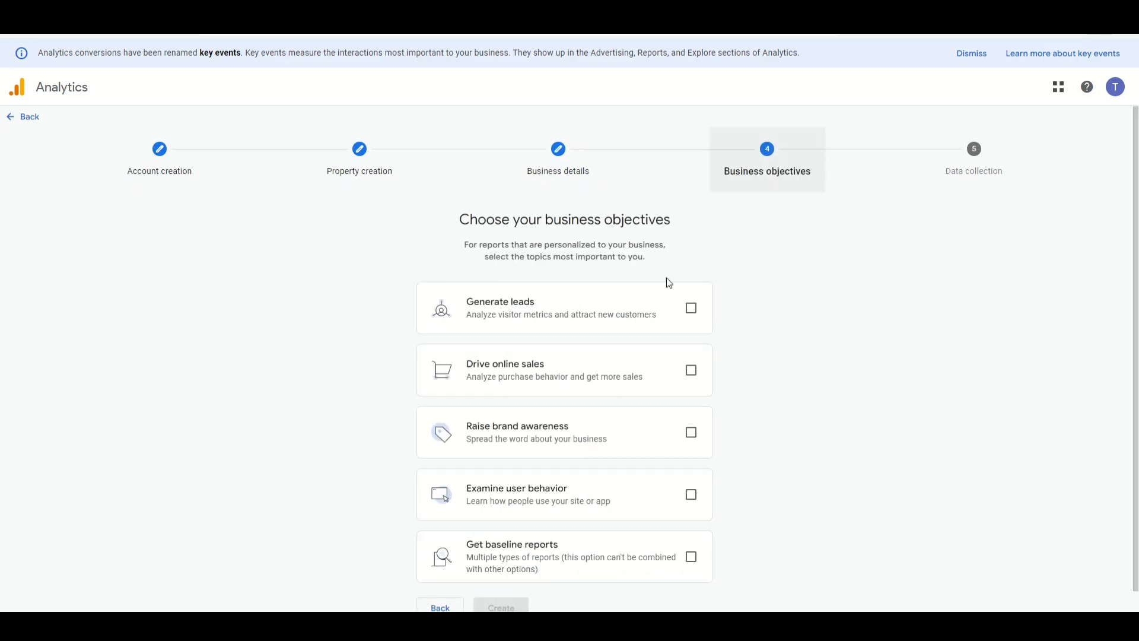
pyautogui.click(692, 310)
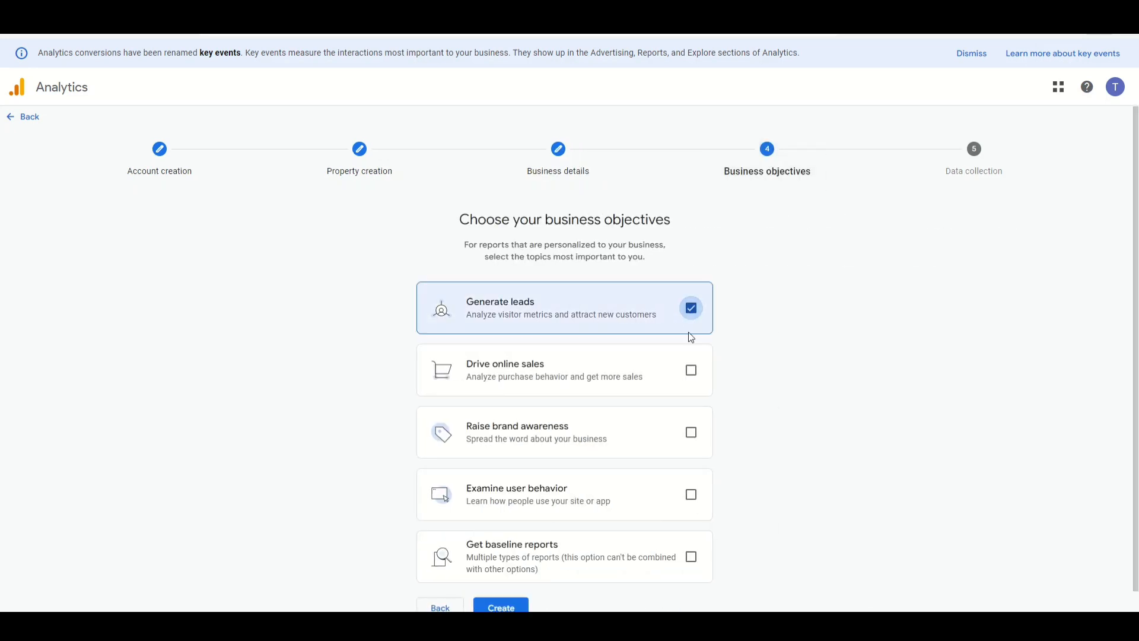
pyautogui.click(691, 370)
pyautogui.click(694, 431)
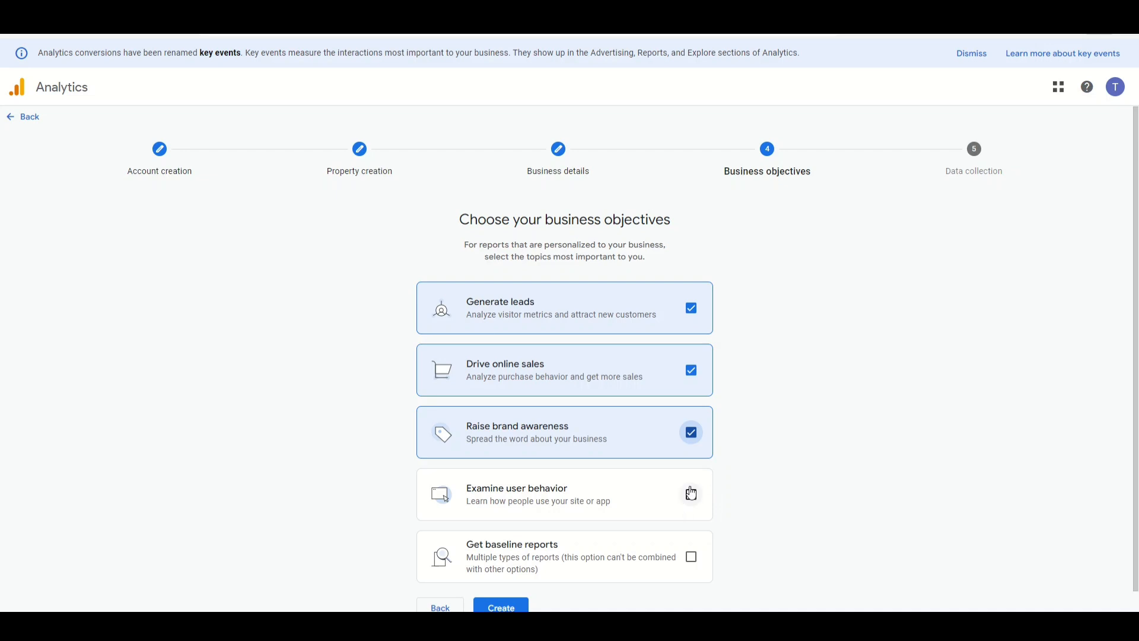
pyautogui.click(692, 494)
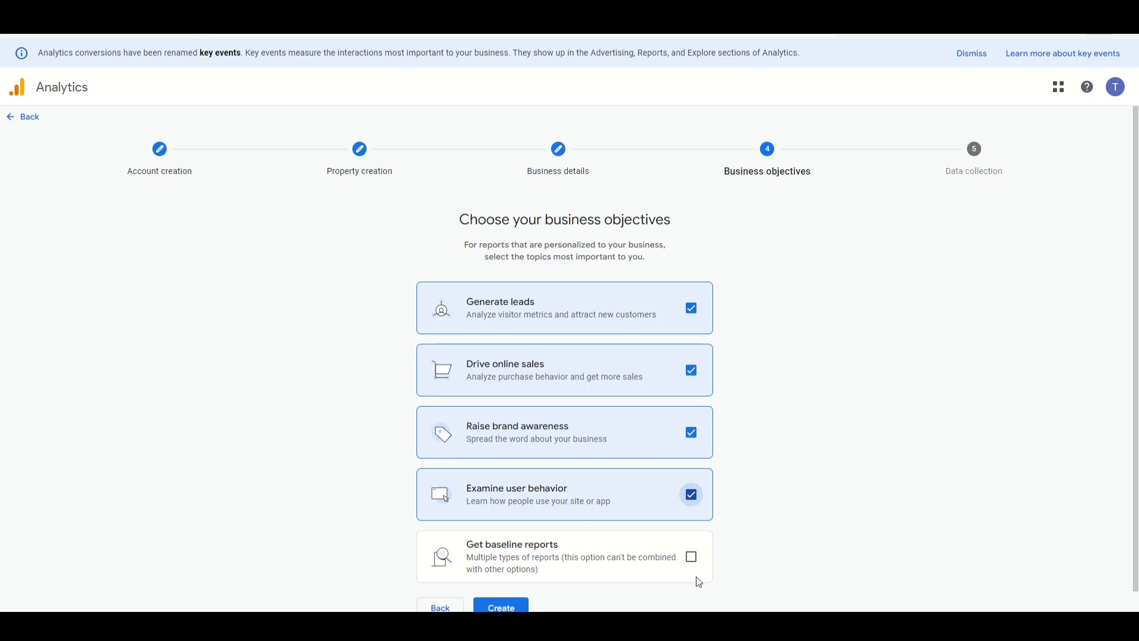
pyautogui.click(692, 556)
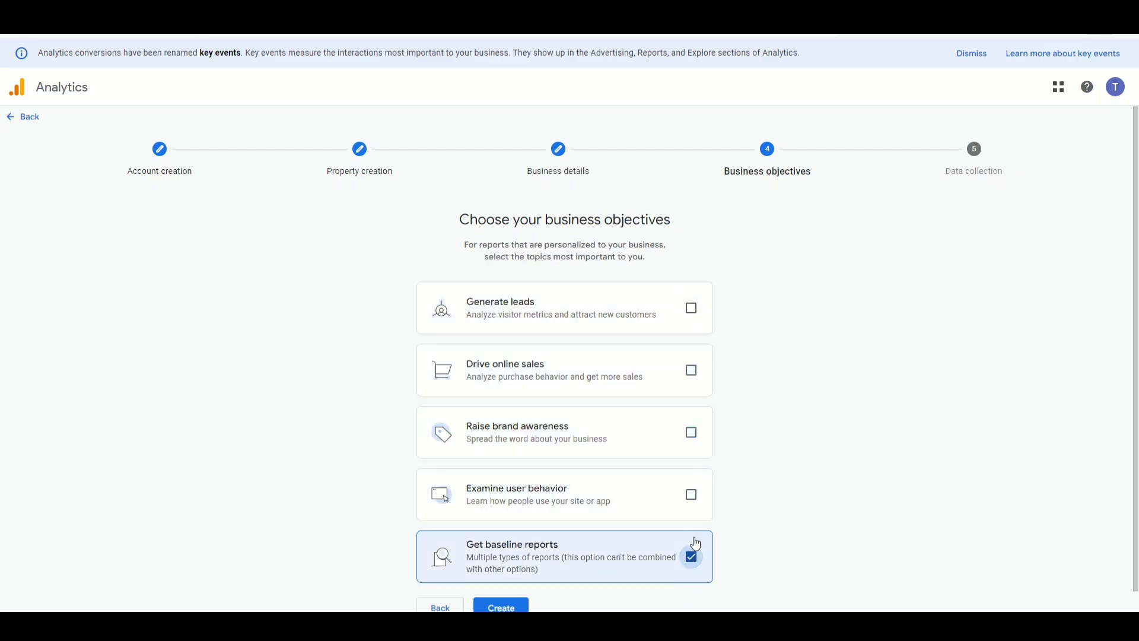
pyautogui.click(691, 307)
pyautogui.click(691, 379)
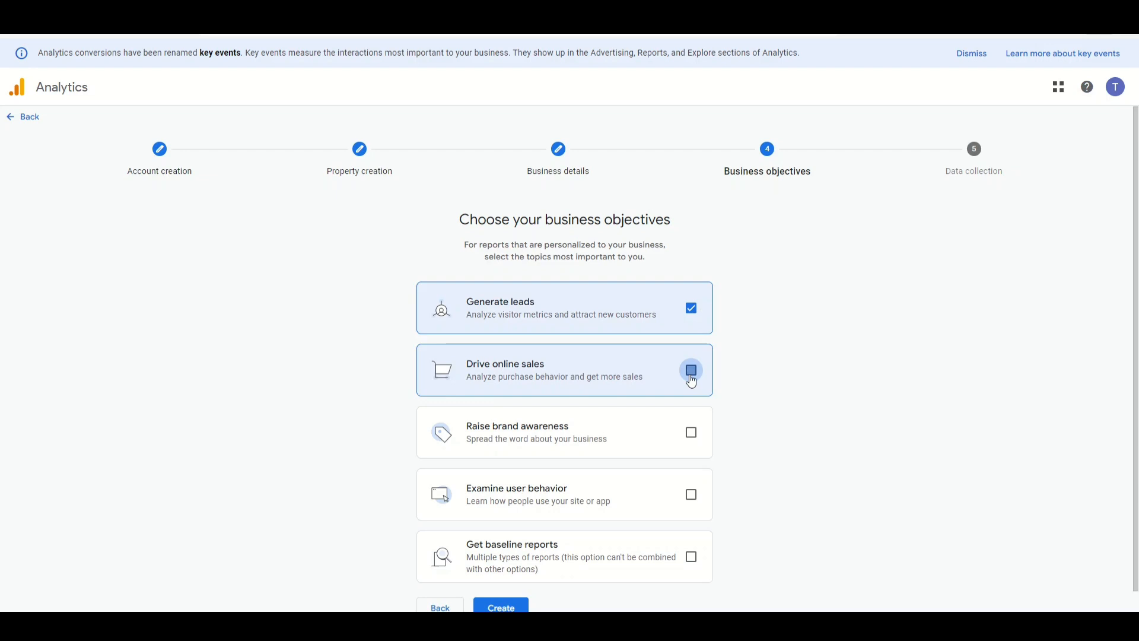
pyautogui.click(692, 434)
pyautogui.click(700, 501)
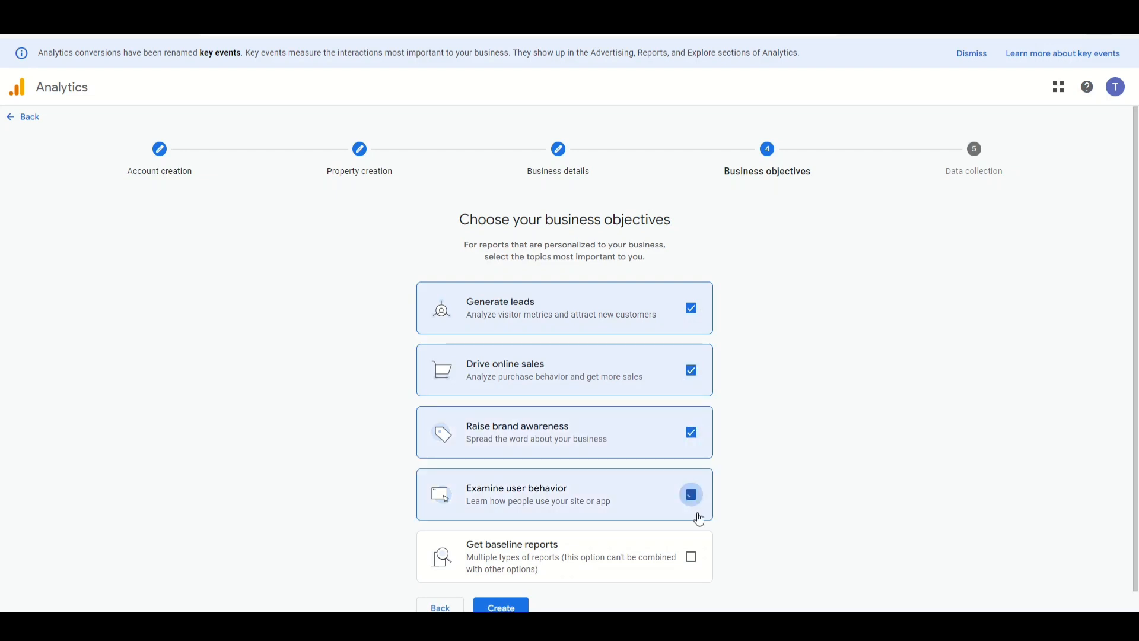
pyautogui.click(692, 555)
# Choose Generate leads, Drive online sales, Raise brand awareness and Examine user behavior as business objectives, and create the property.
pyautogui.scroll(-1, 572, 425)
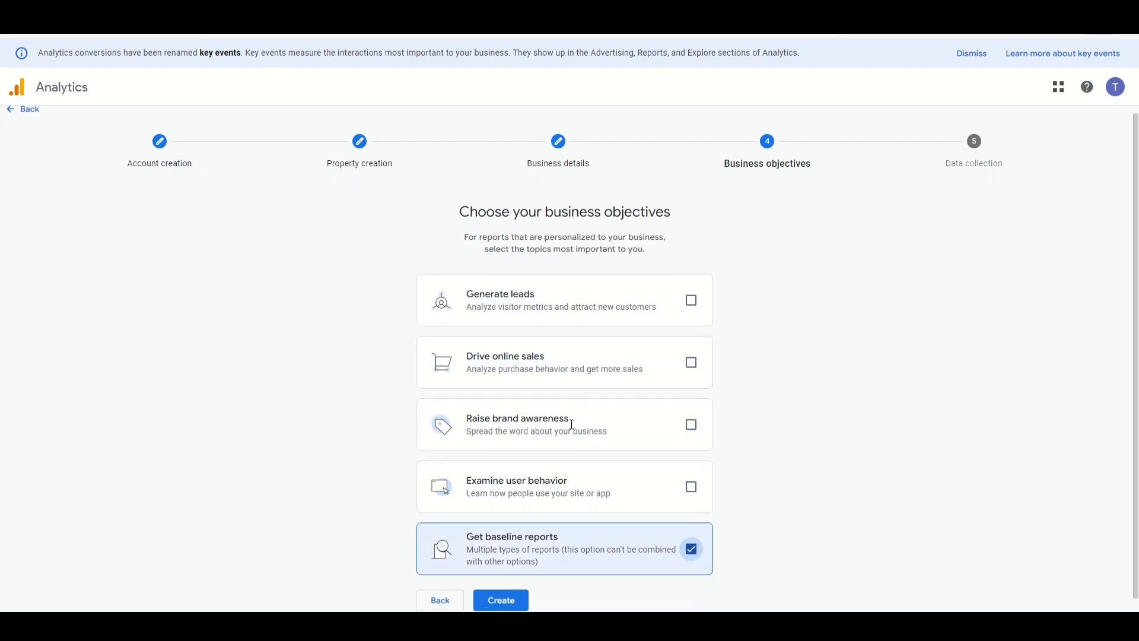
pyautogui.click(698, 300)
pyautogui.click(695, 348)
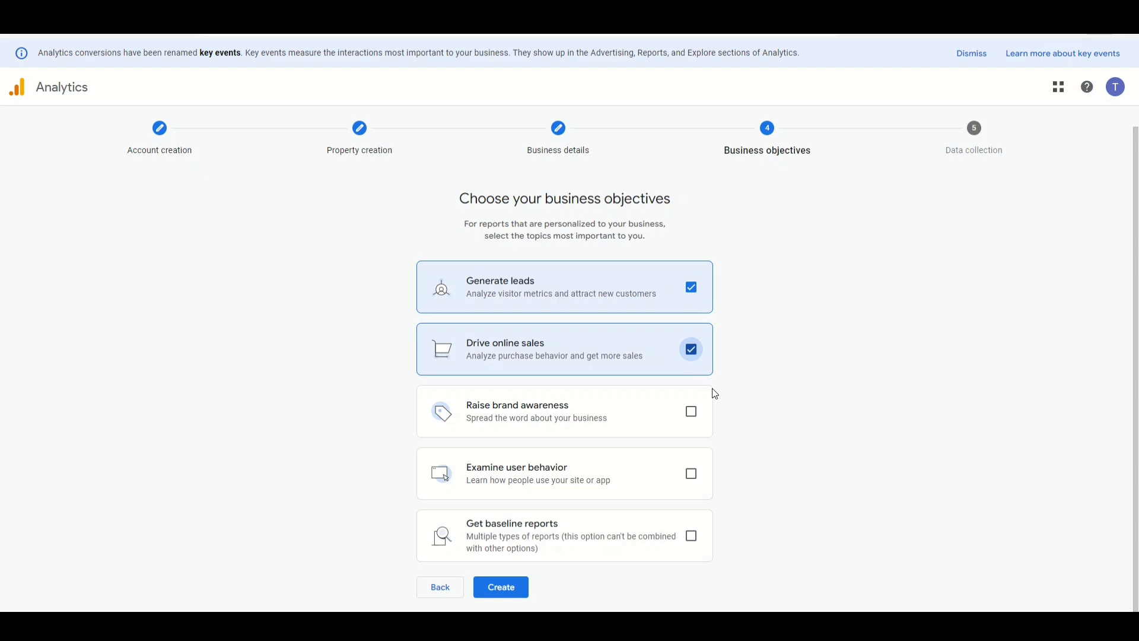
pyautogui.click(691, 411)
pyautogui.click(689, 482)
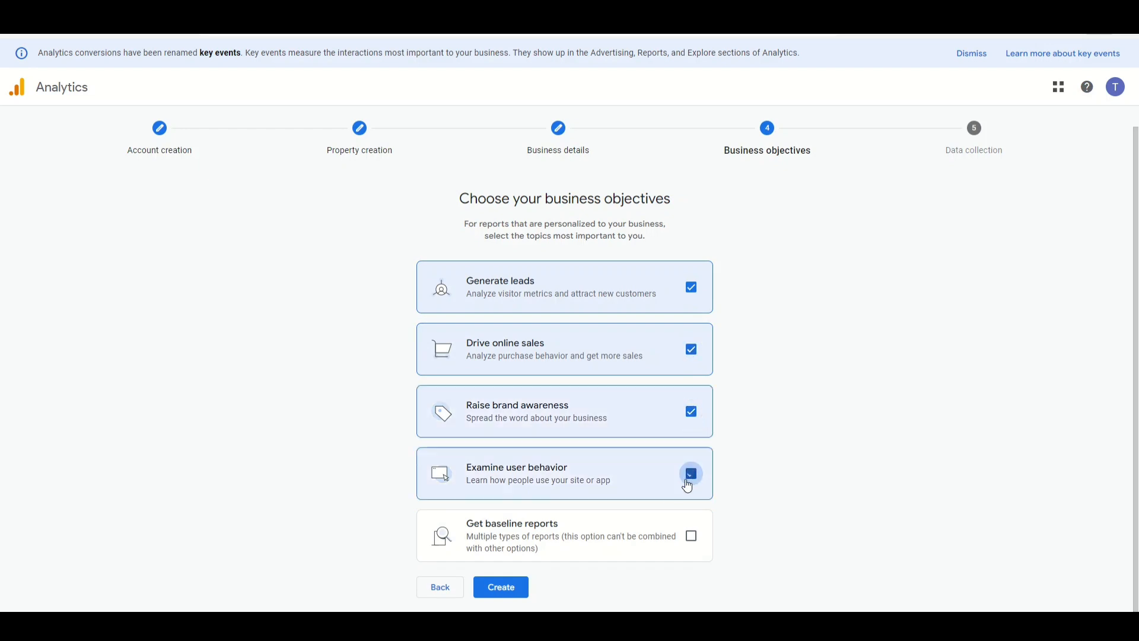
pyautogui.click(506, 585)
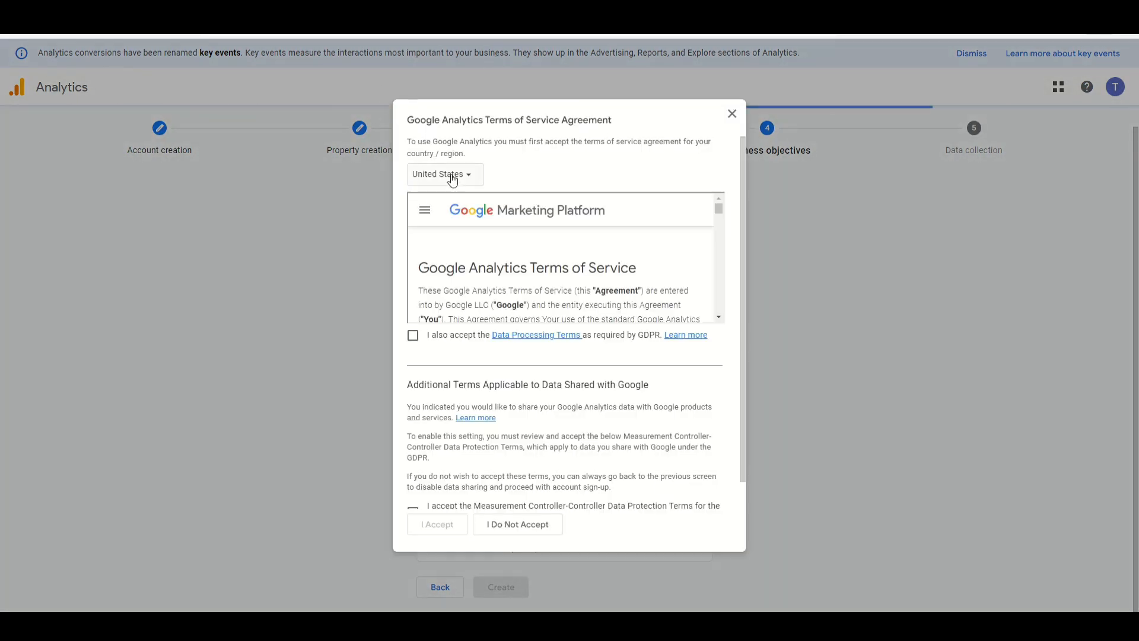
# Set the country of the Google Analytics Terms of Service Agreement to India.
pyautogui.click(453, 176)
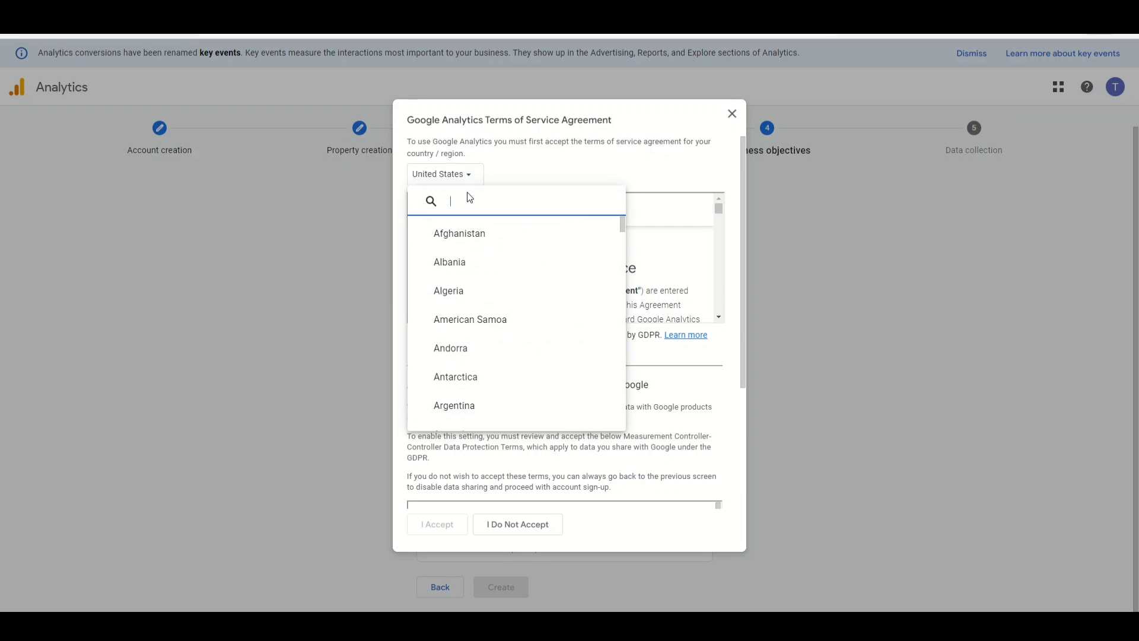
pyautogui.write('in')
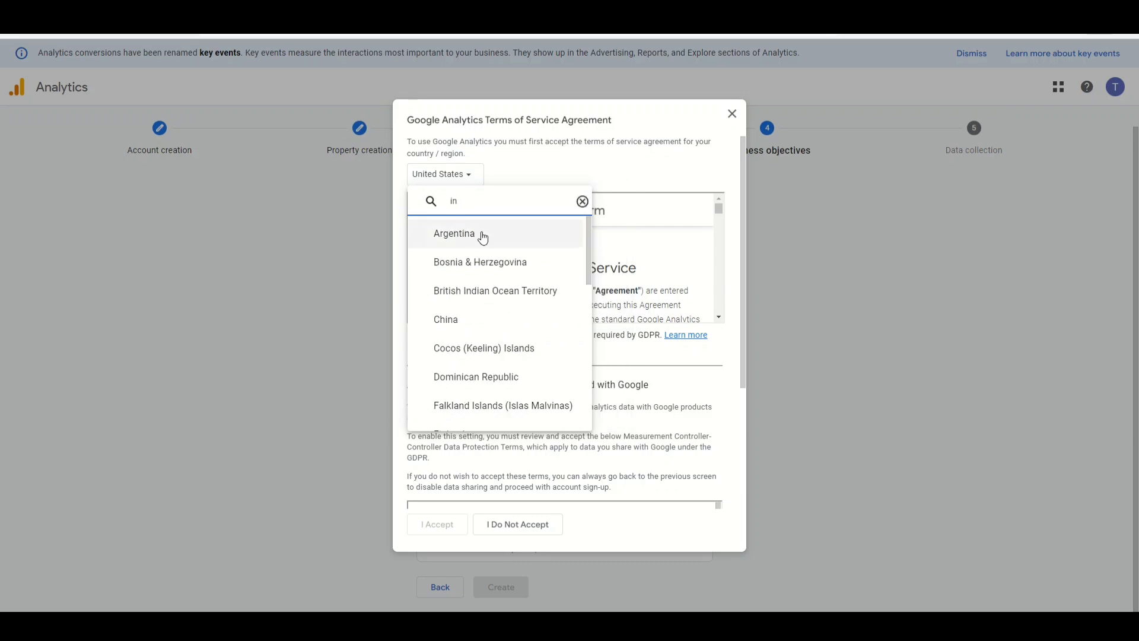
pyautogui.scroll(-5, 488, 287)
pyautogui.scroll(-3, 488, 287)
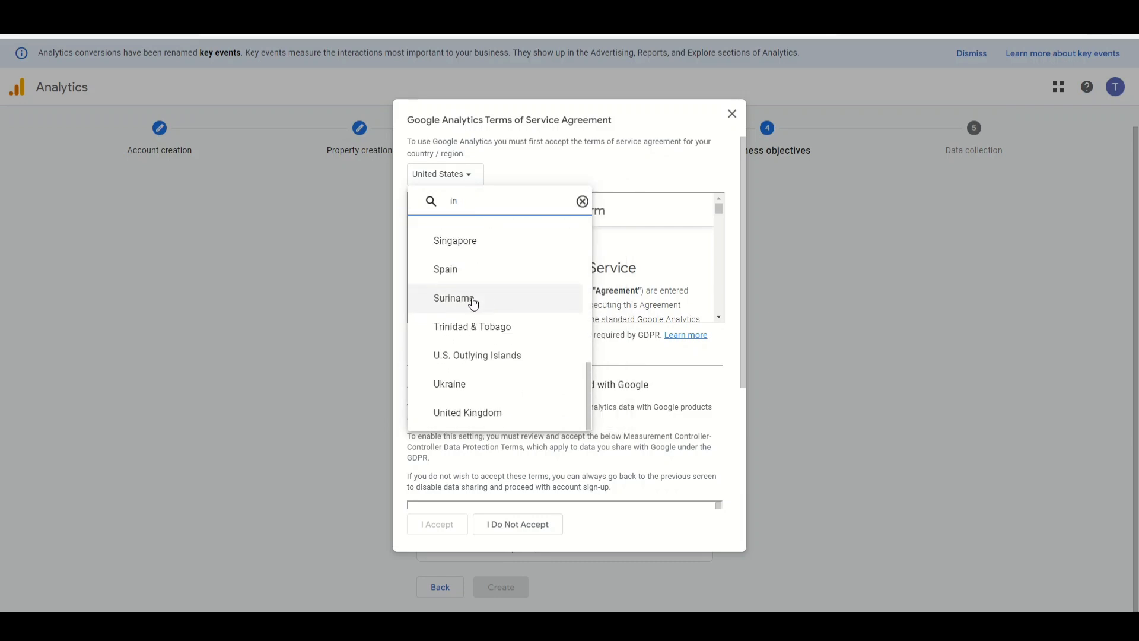
pyautogui.write('d')
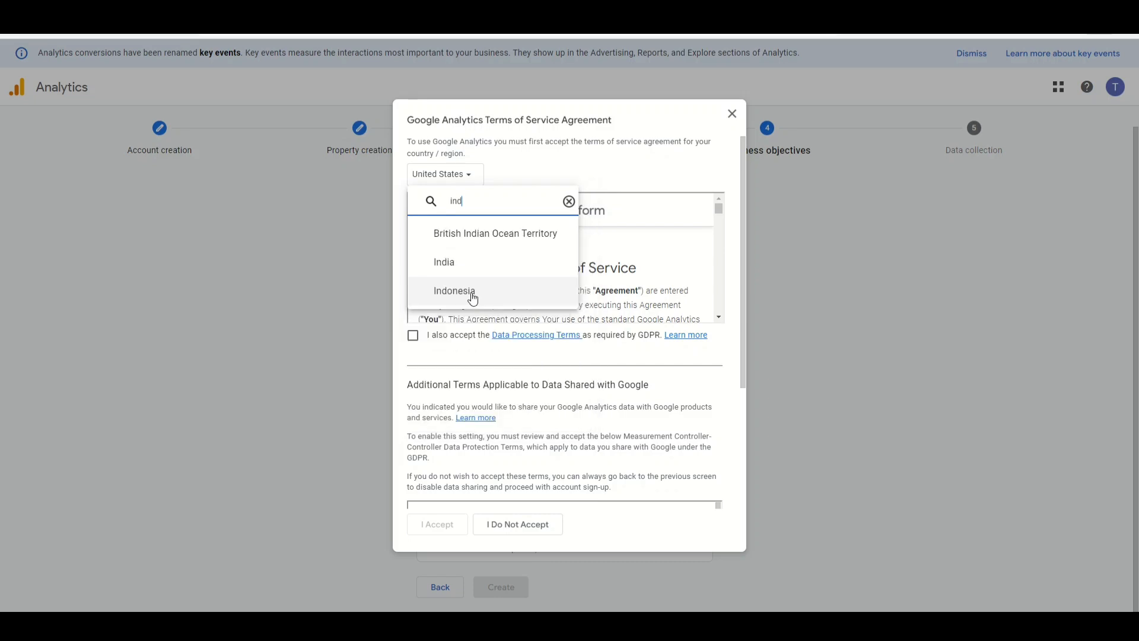
pyautogui.click(473, 259)
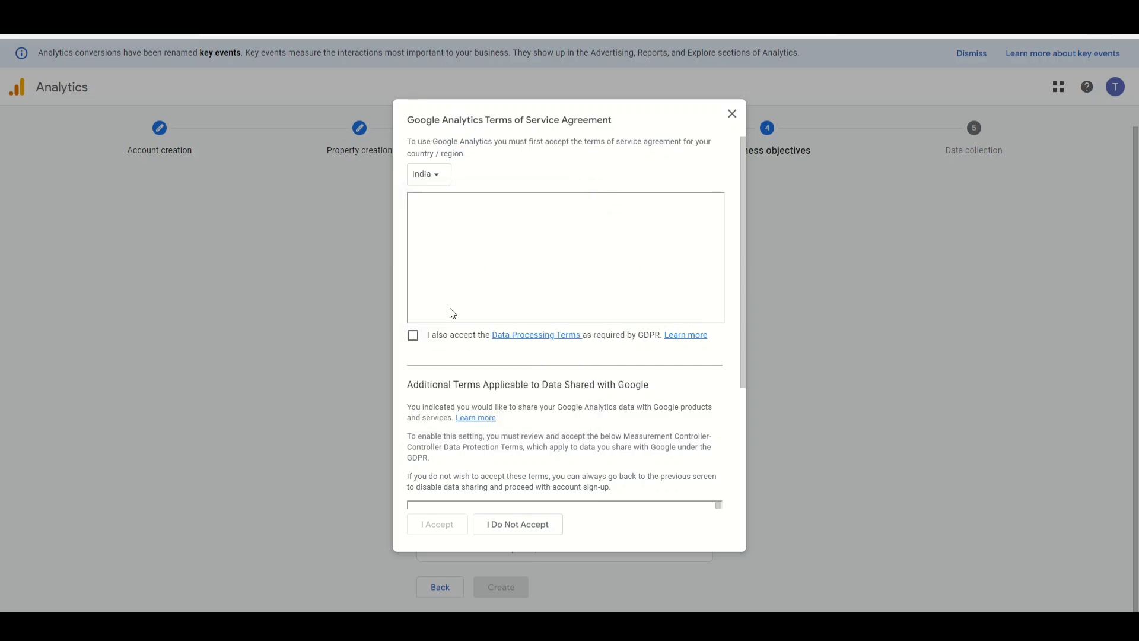
# Agree to the GDPR Data Processing Terms and the Measurement Controller-Controller Data Protection Terms, and accept the service agreement.
pyautogui.click(413, 335)
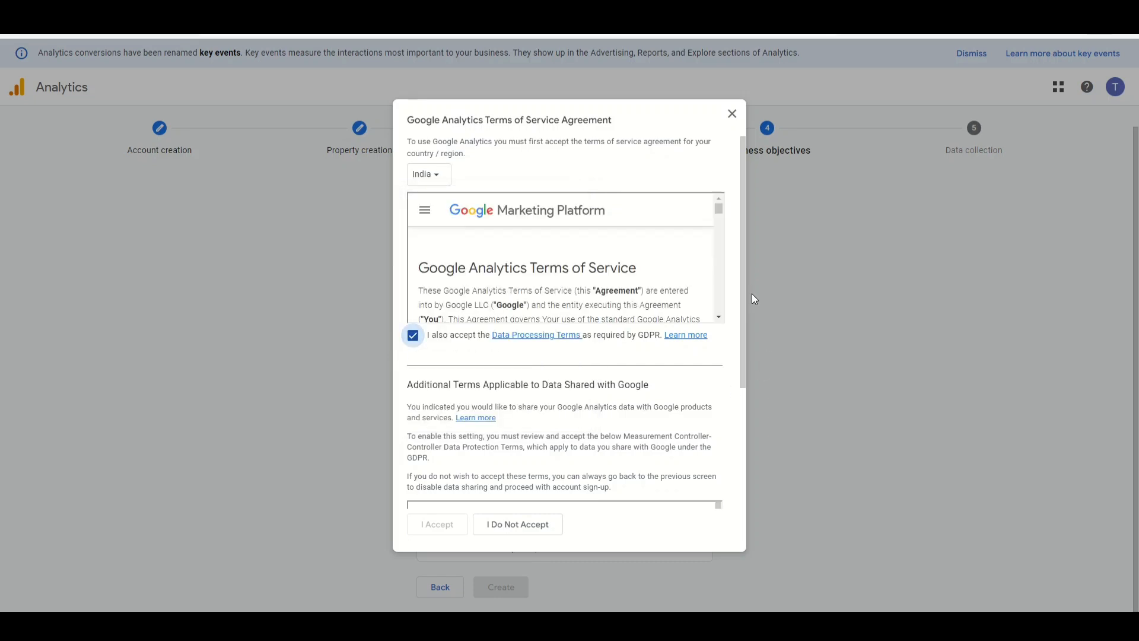
pyautogui.moveTo(744, 312); pyautogui.dragTo(746, 460)
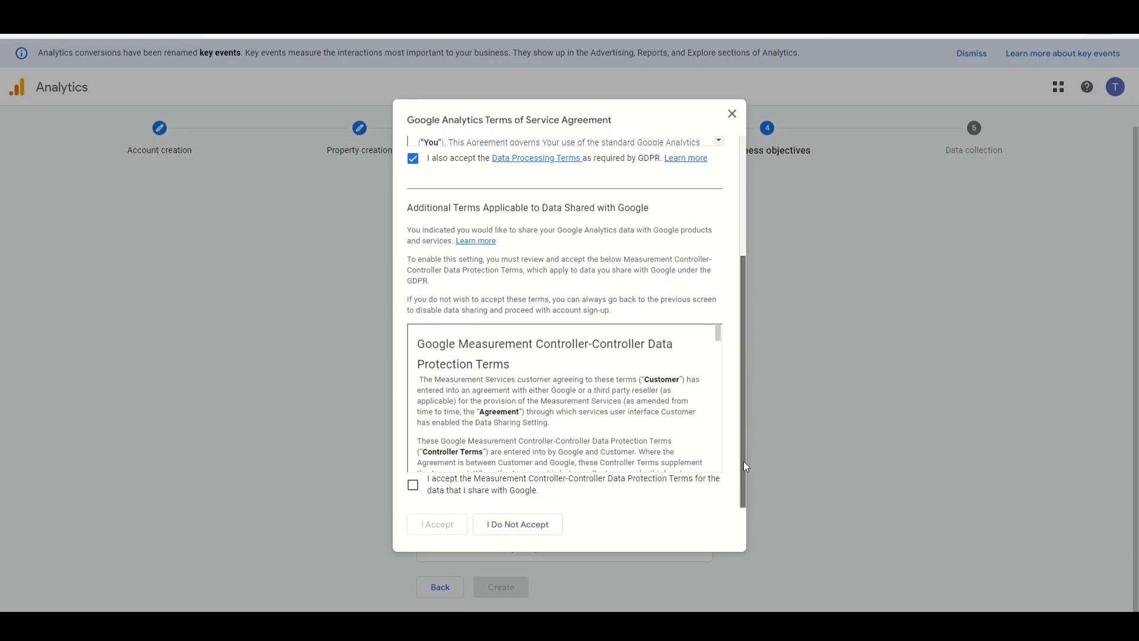
pyautogui.click(413, 485)
pyautogui.scroll(-5, 495, 401)
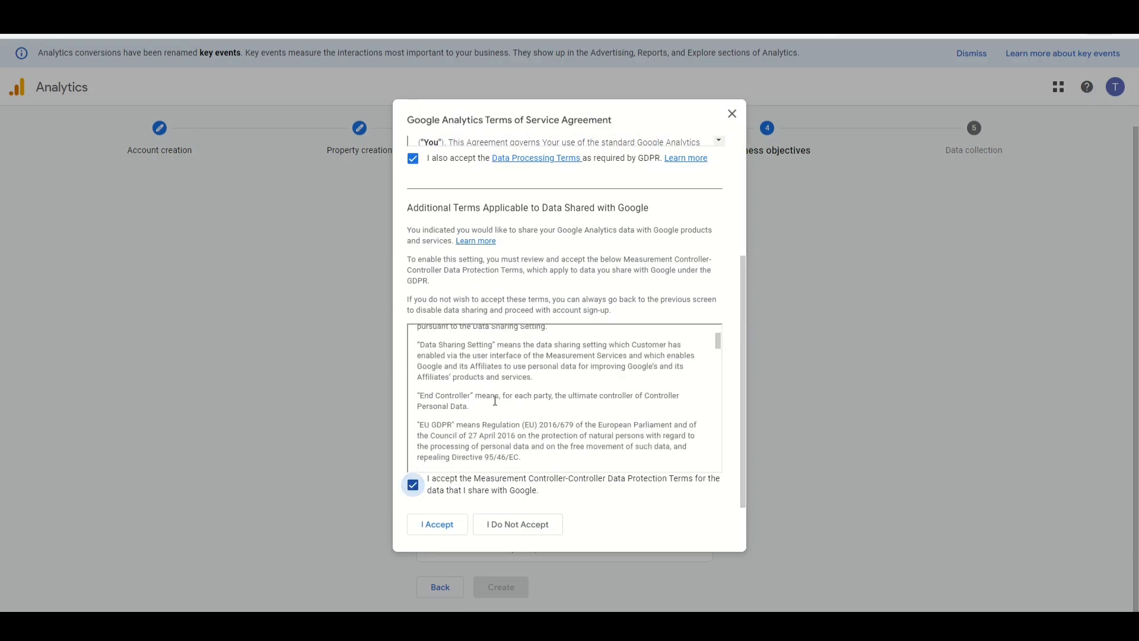
pyautogui.scroll(-1, 495, 401)
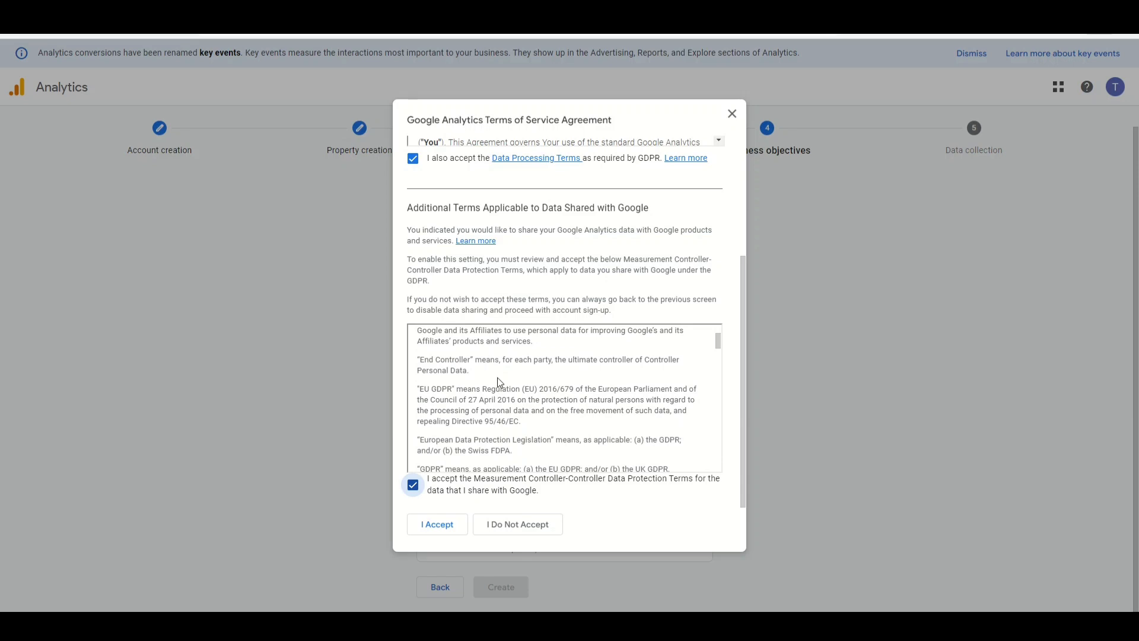
pyautogui.click(440, 530)
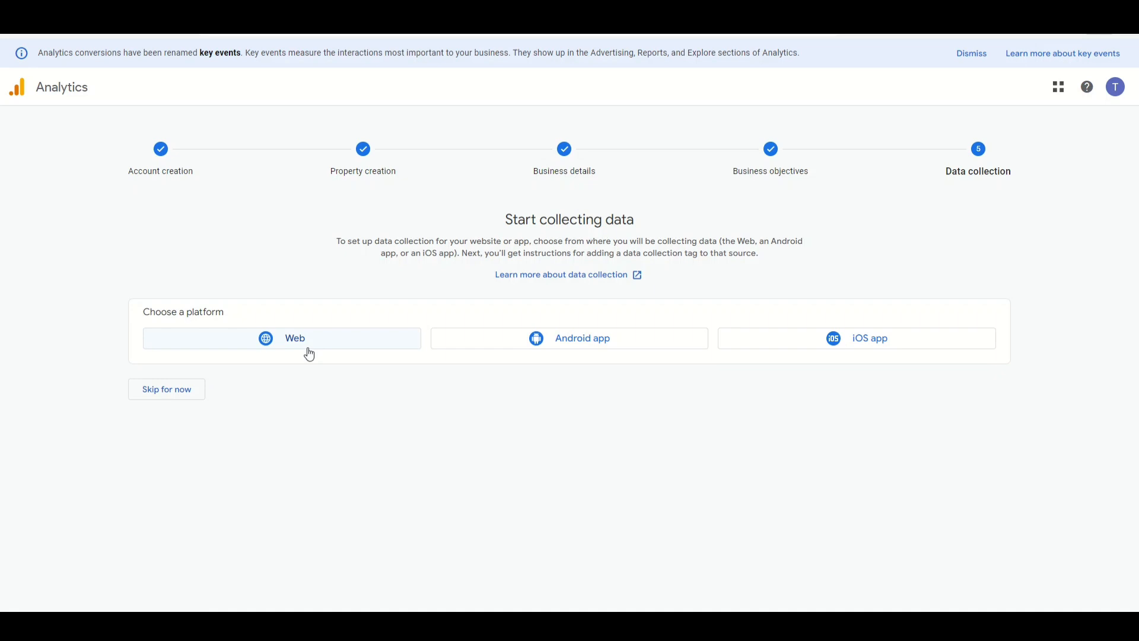
pyautogui.click(342, 340)
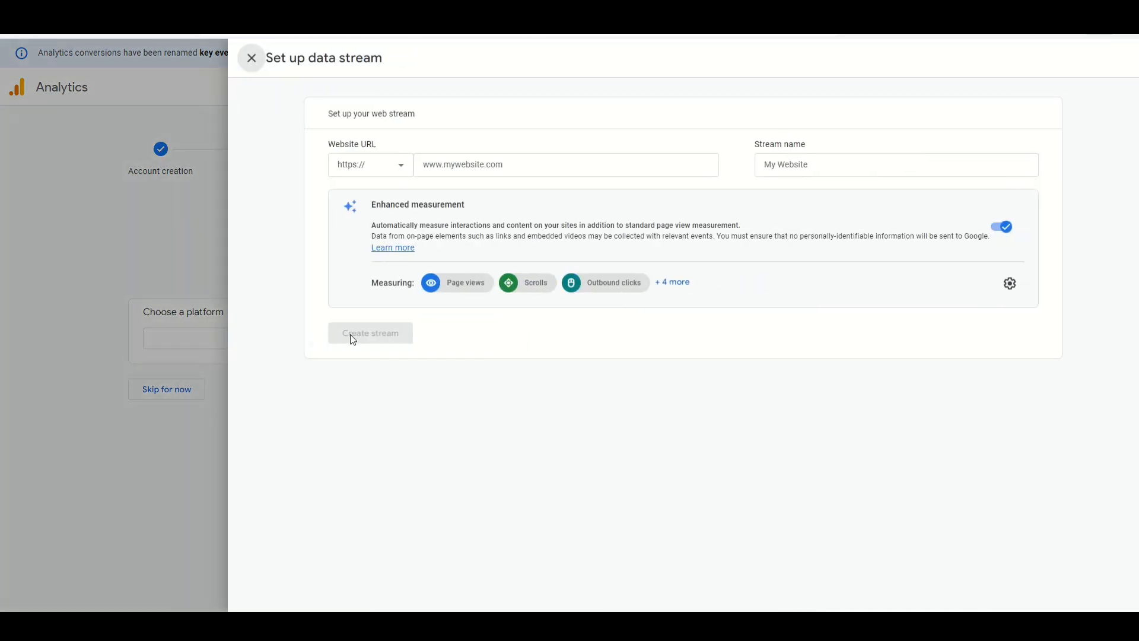
pyautogui.click(778, 164)
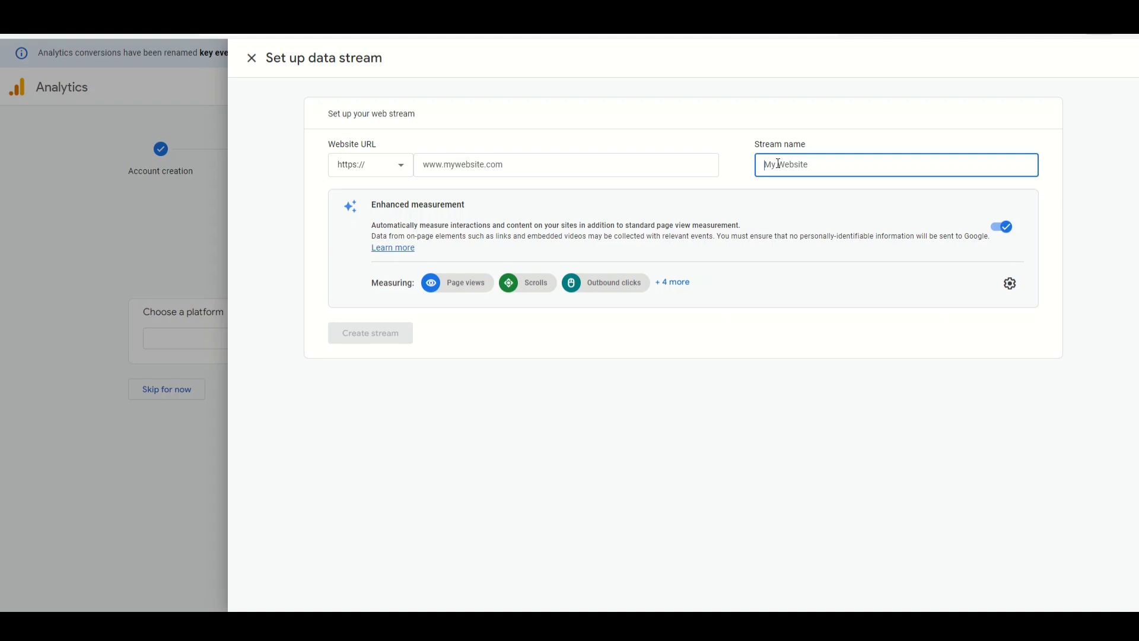
pyautogui.write('sarithiram')
pyautogui.click(634, 165)
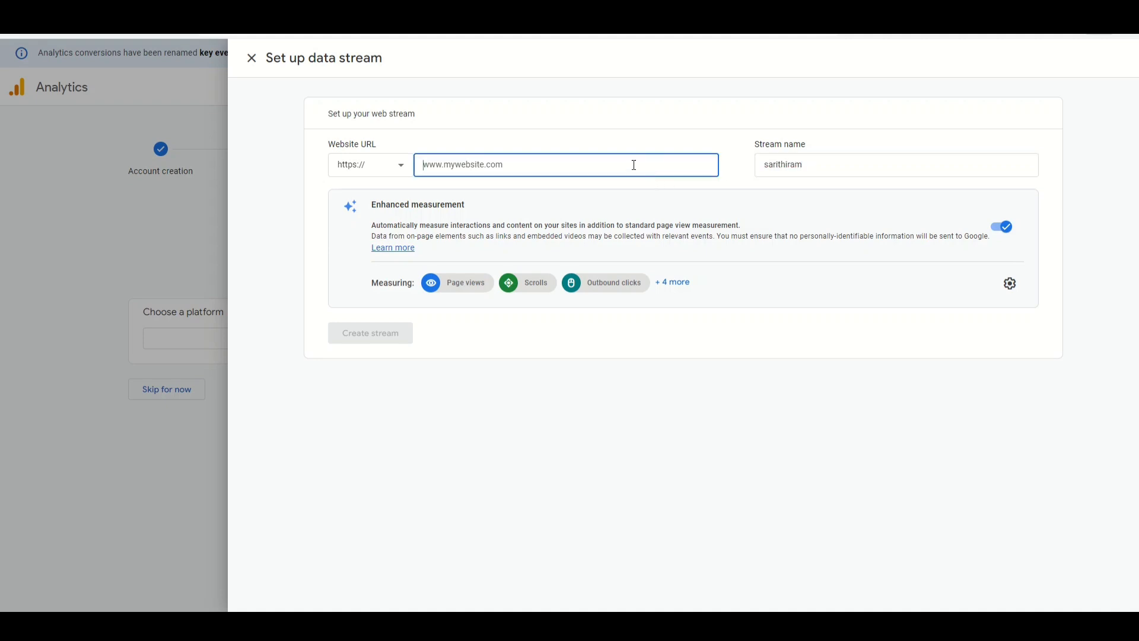
pyautogui.click(374, 168)
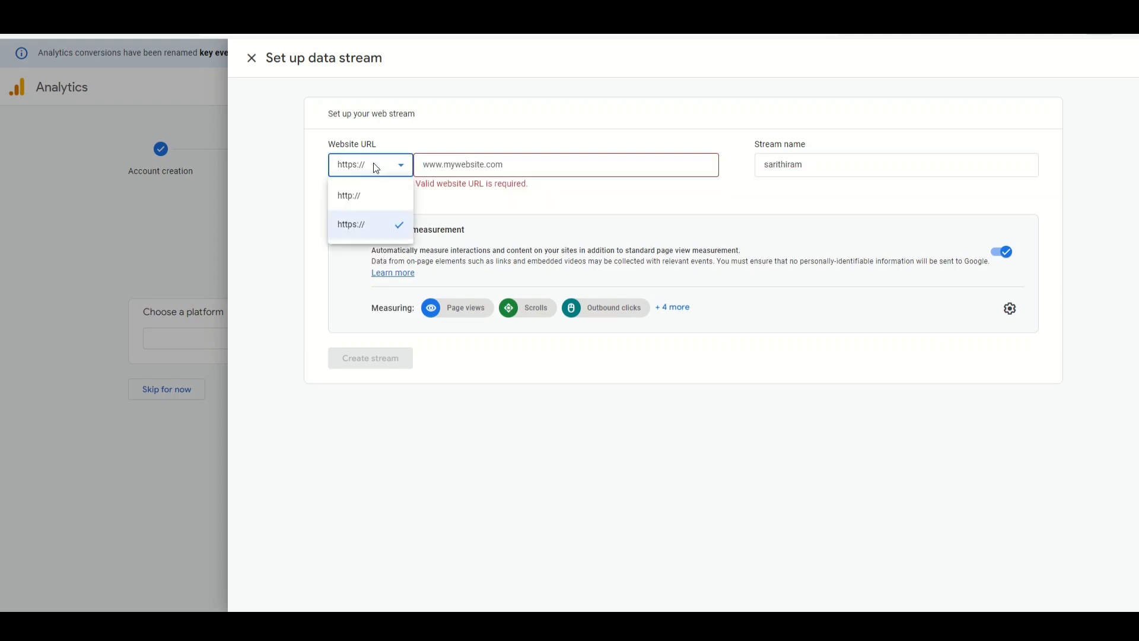
pyautogui.click(383, 226)
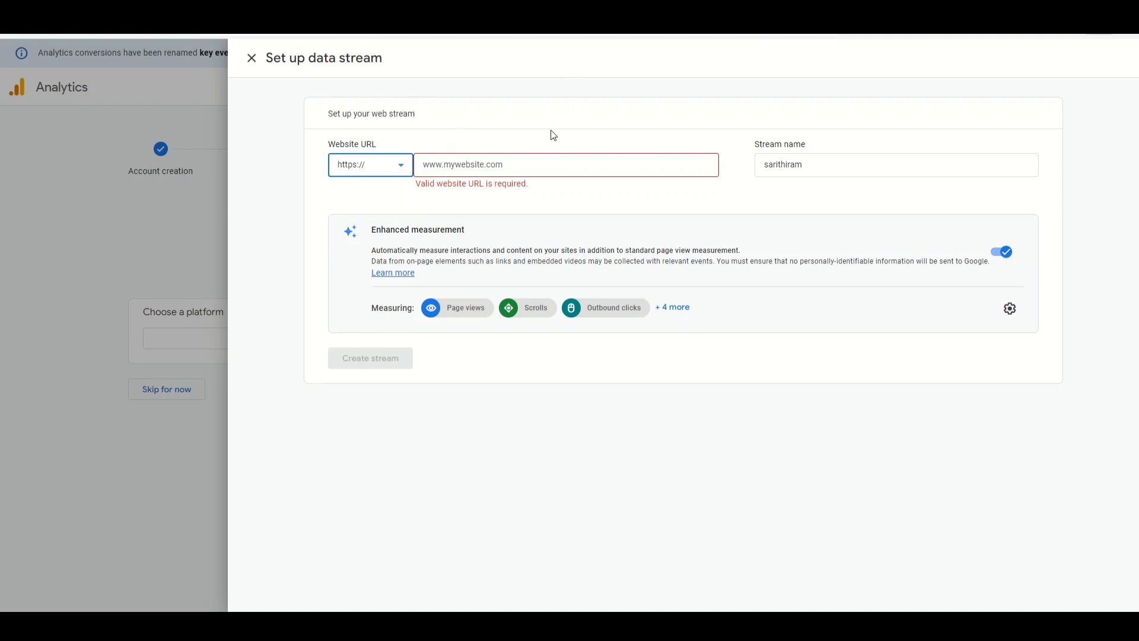
pyautogui.click(290, 34)
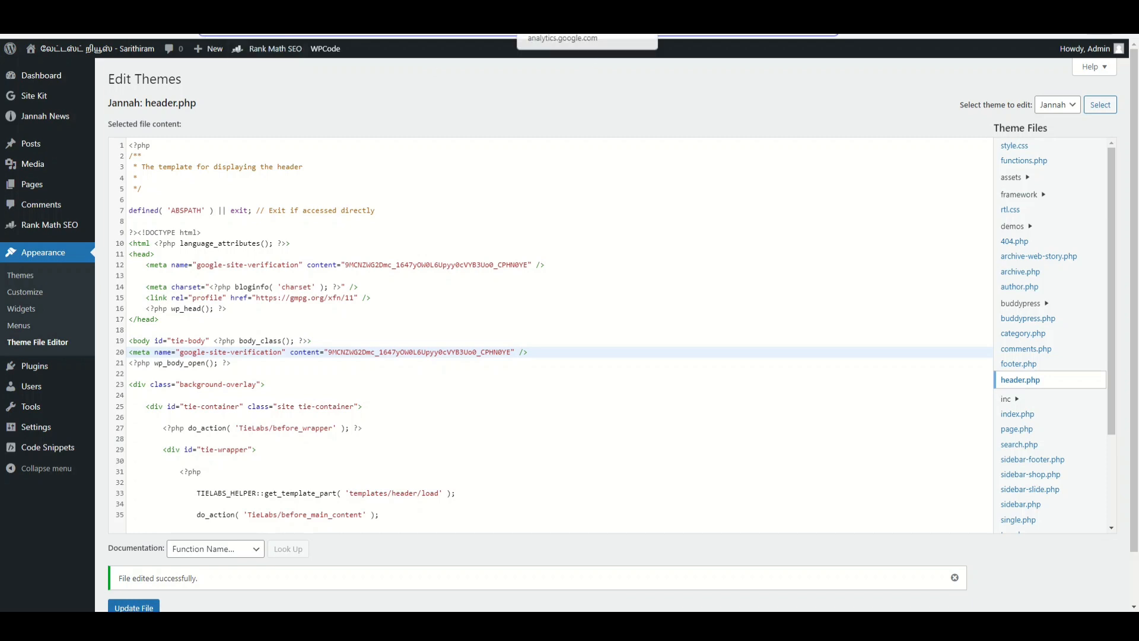
pyautogui.click(534, 35)
pyautogui.click(595, 166)
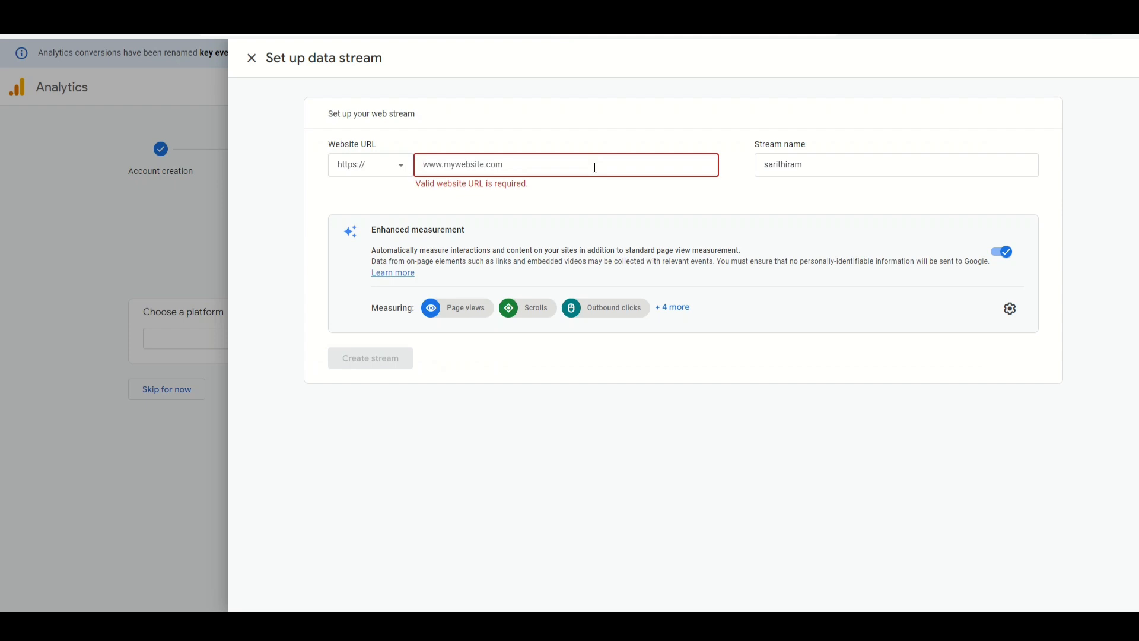
pyautogui.write('https://www.sarithiram.com/')
pyautogui.press('BackSpace')
pyautogui.press('BackSpace')
pyautogui.press('BackSpace')
pyautogui.press('BackSpace')
pyautogui.press('BackSpace')
pyautogui.press('BackSpace')
pyautogui.press('BackSpace')
pyautogui.press('BackSpace')
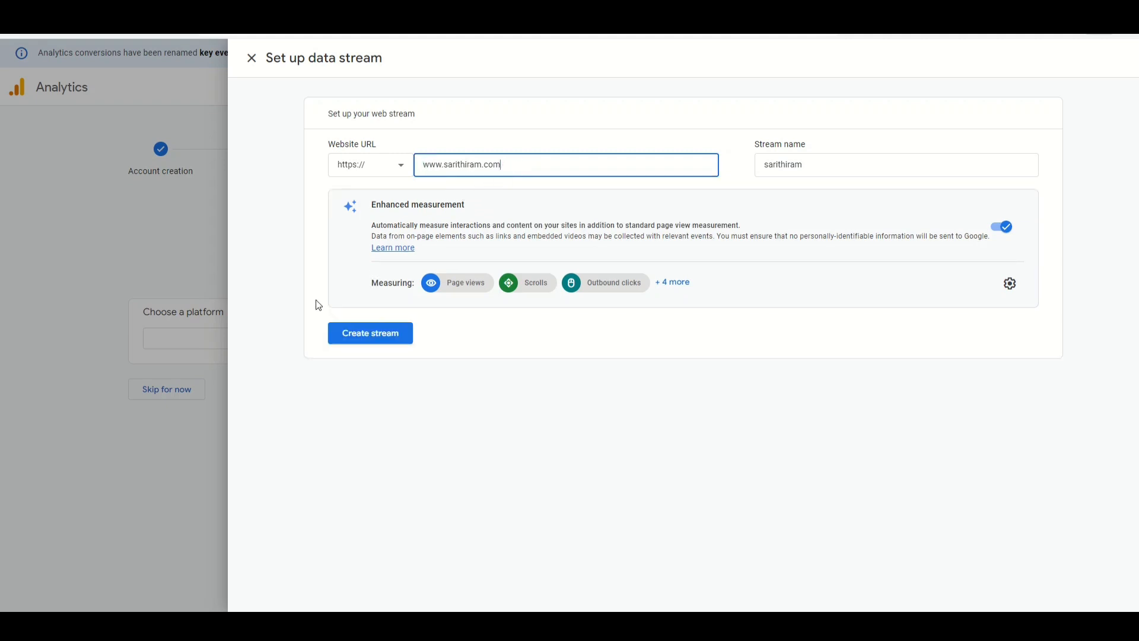
pyautogui.click(380, 330)
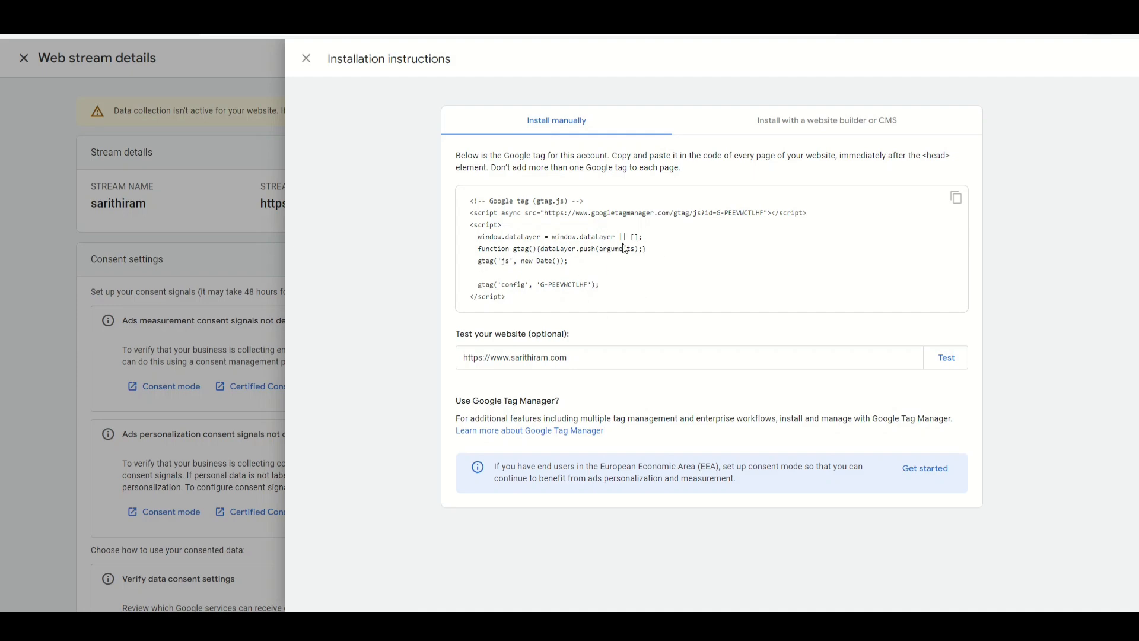
# Review the website builder installation instructions and copy the Google tag snippet from the manual installation instructions.
pyautogui.click(844, 118)
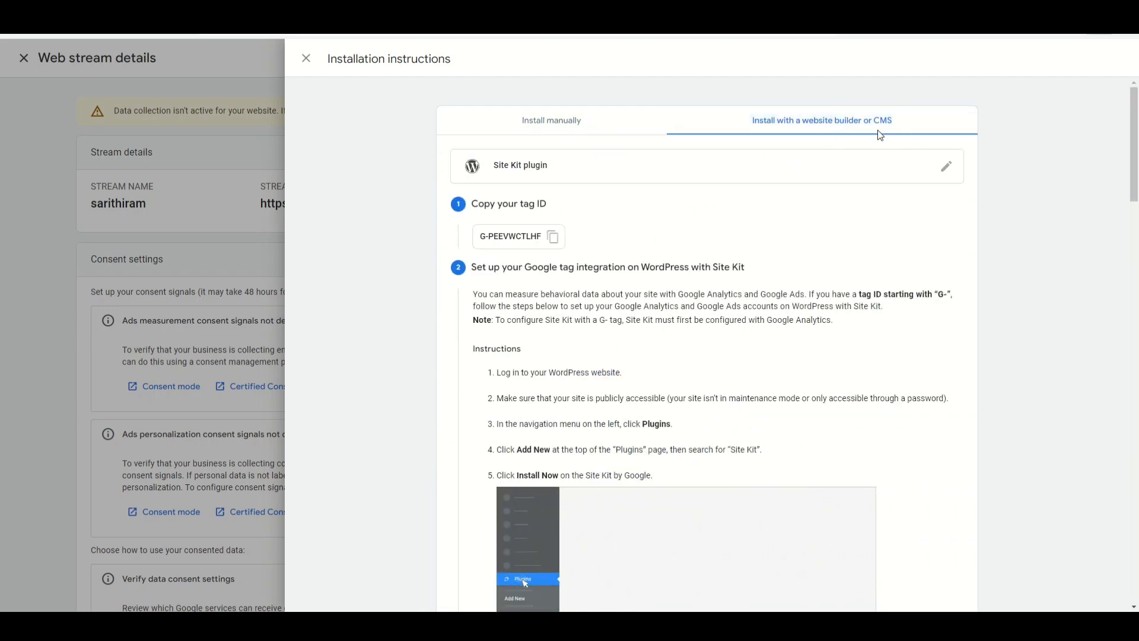
pyautogui.scroll(-3, 819, 267)
pyautogui.scroll(3, 729, 178)
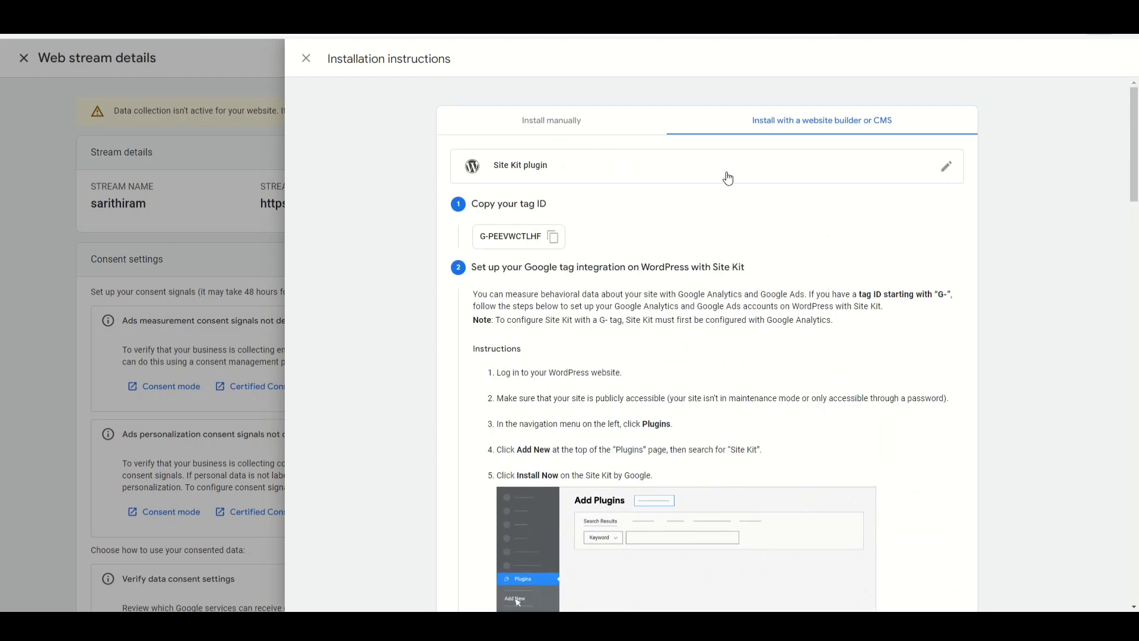
pyautogui.scroll(-1, 564, 127)
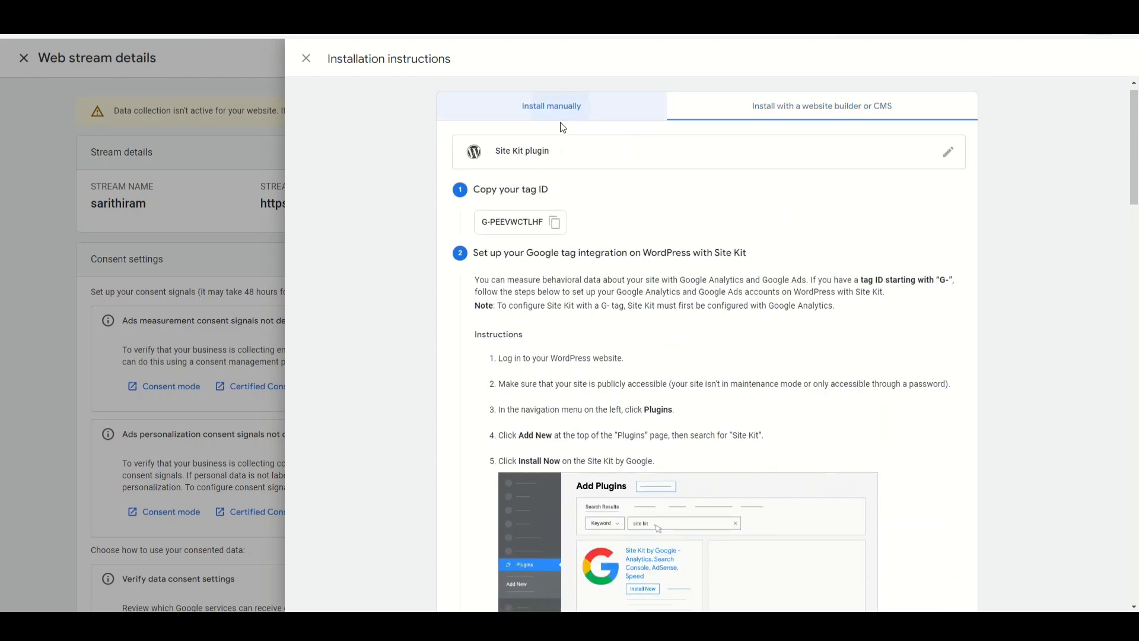
pyautogui.click(562, 121)
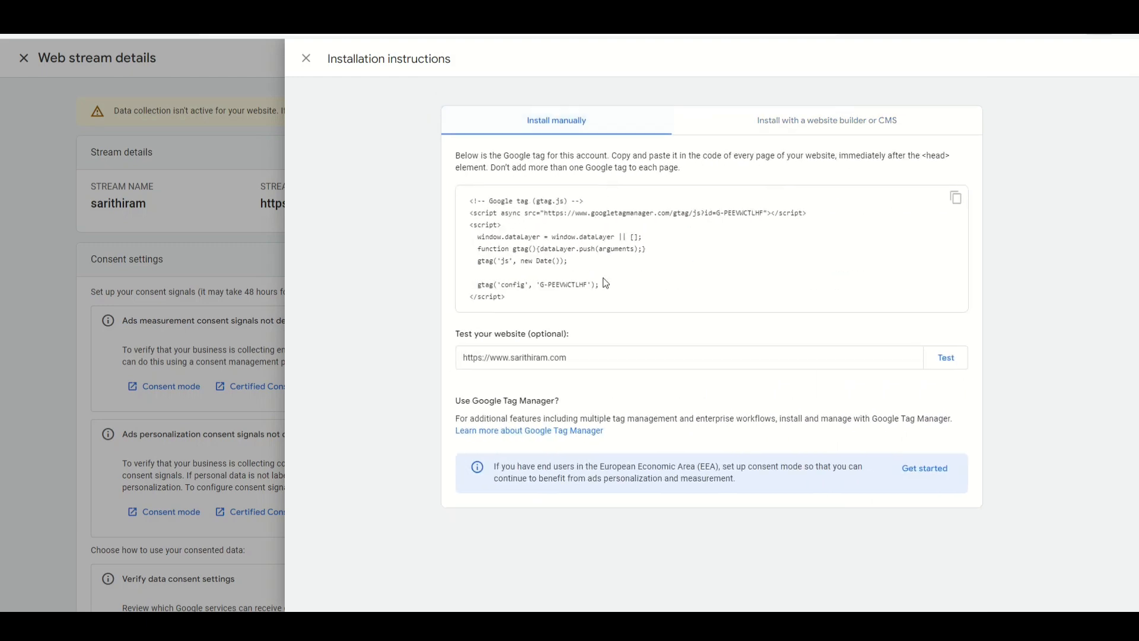
pyautogui.click(955, 199)
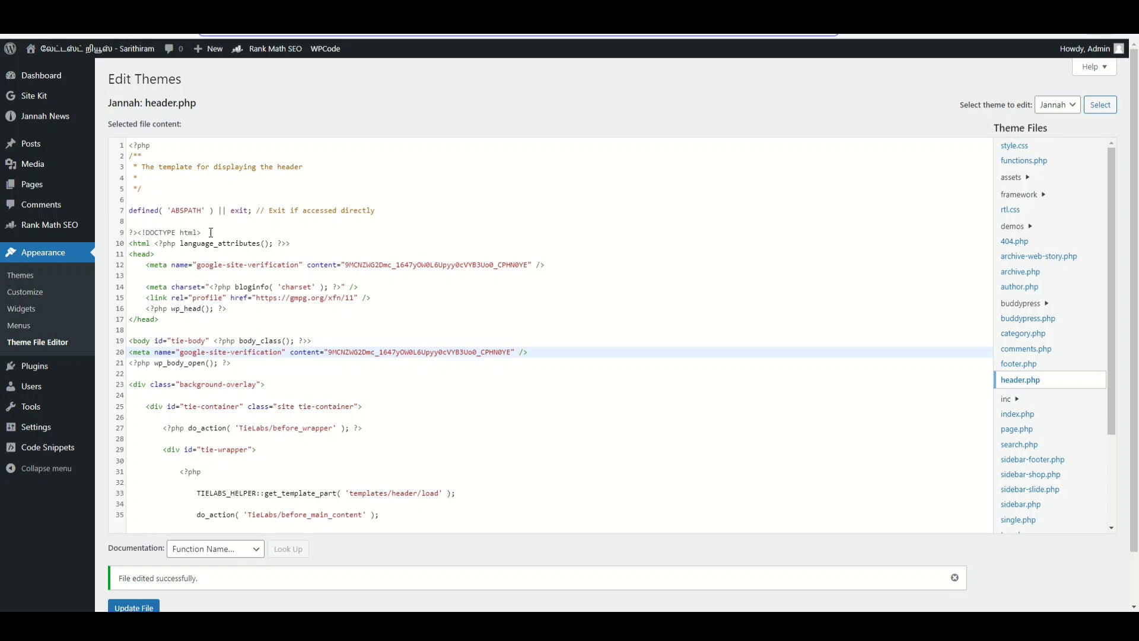
# Paste the Google tag on a new line directly below the opening <head> in Jannah's header.php and update the file.
pyautogui.click(213, 256)
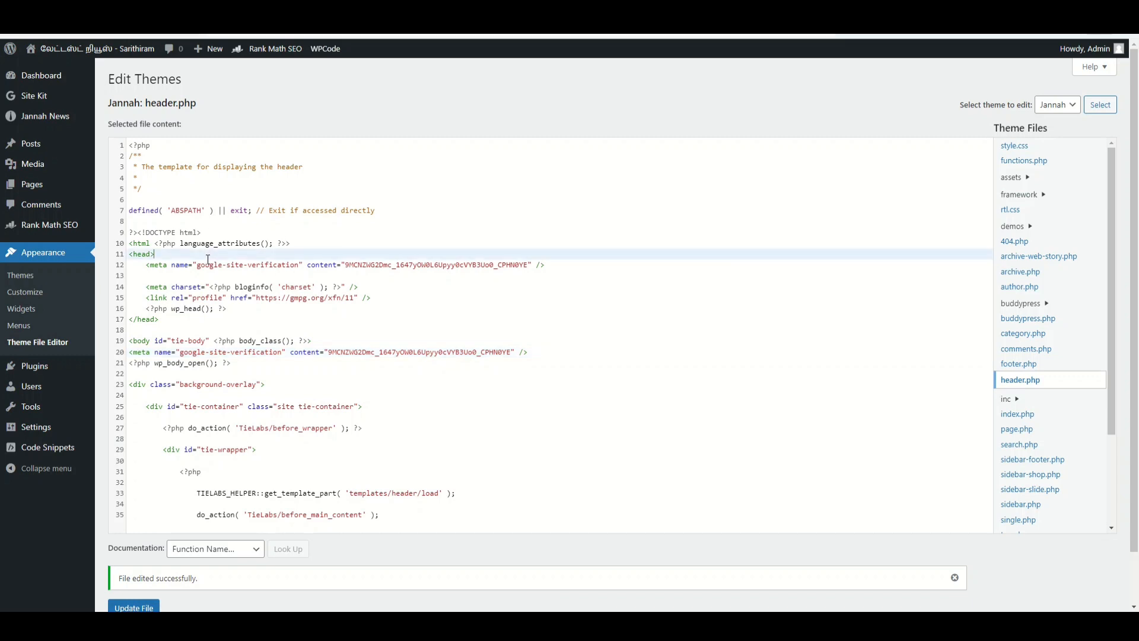
pyautogui.press('Return')
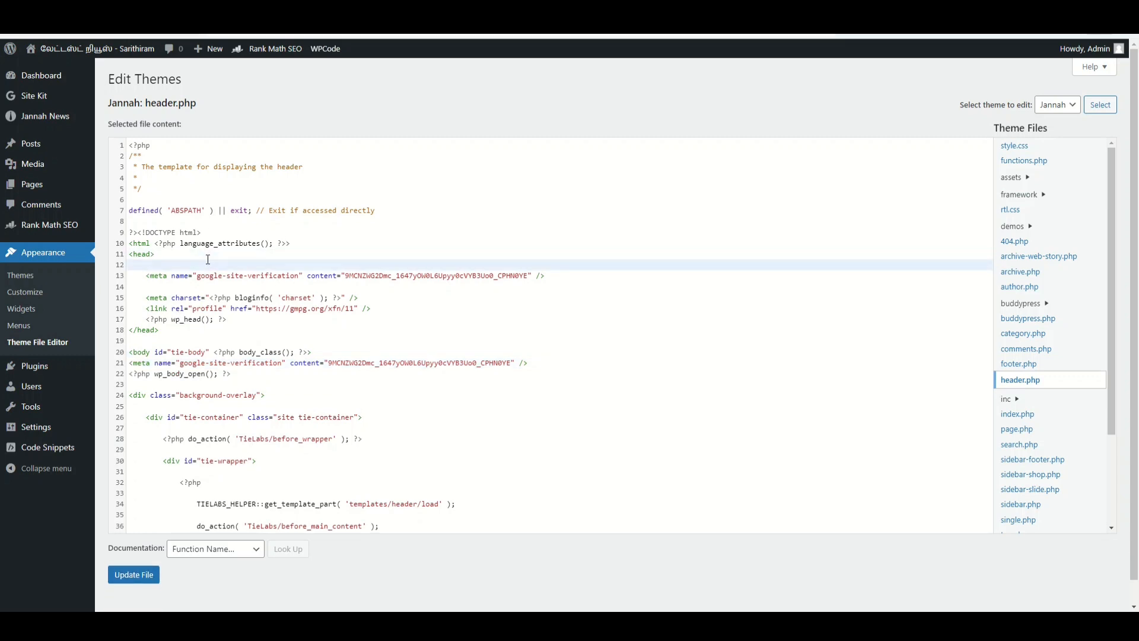
pyautogui.hotkey('ctrl', 'v')
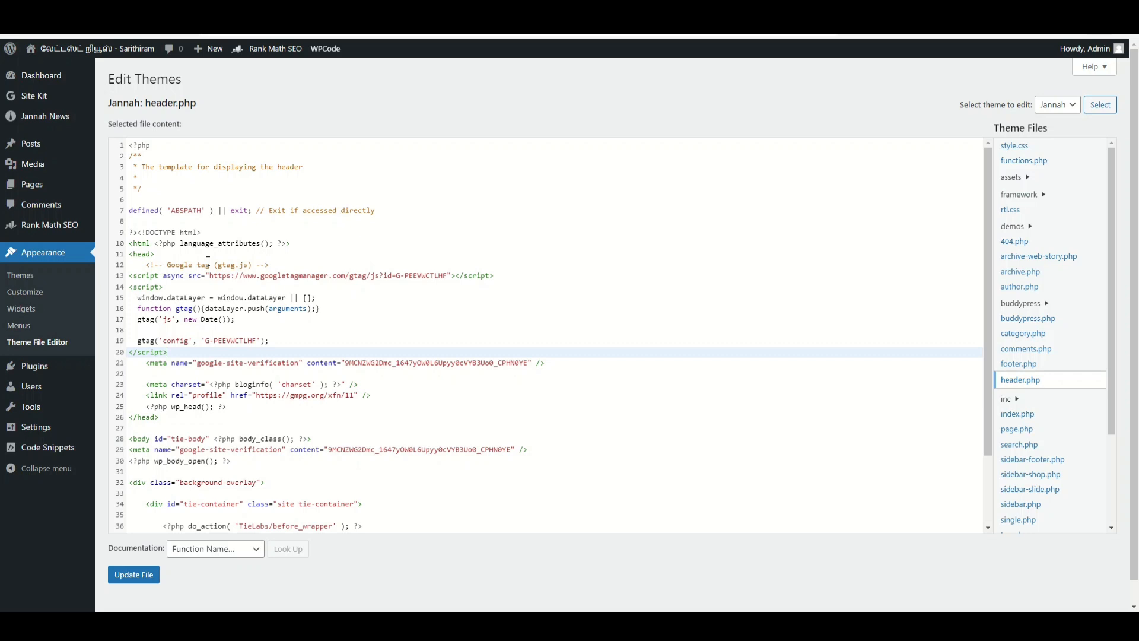
pyautogui.press('Return')
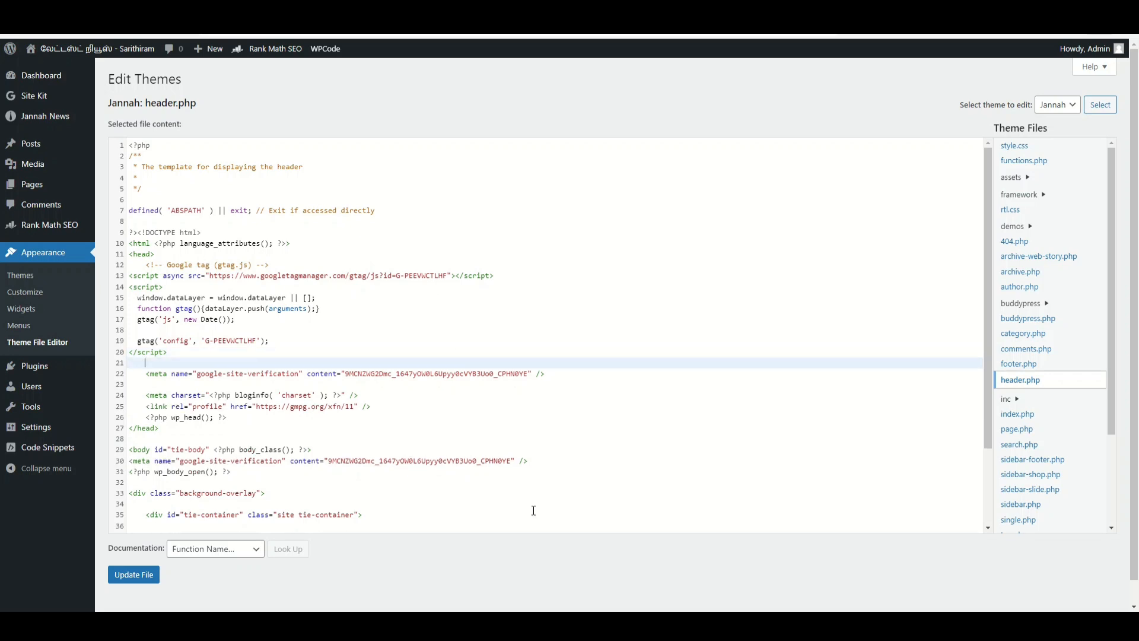
pyautogui.click(145, 581)
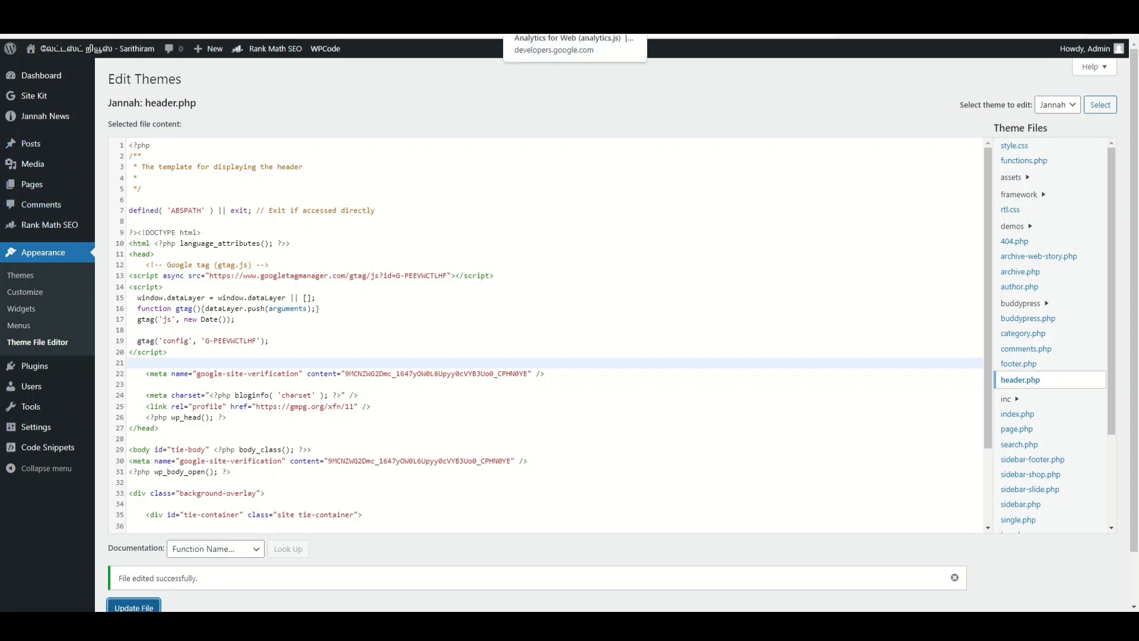
pyautogui.click(587, 27)
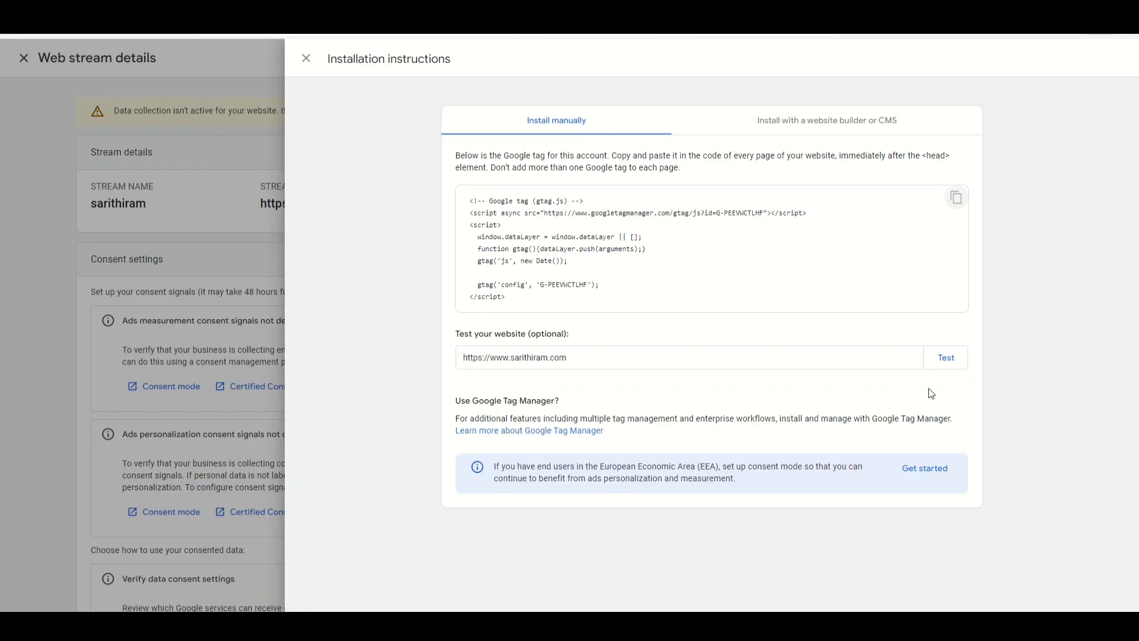
pyautogui.click(948, 358)
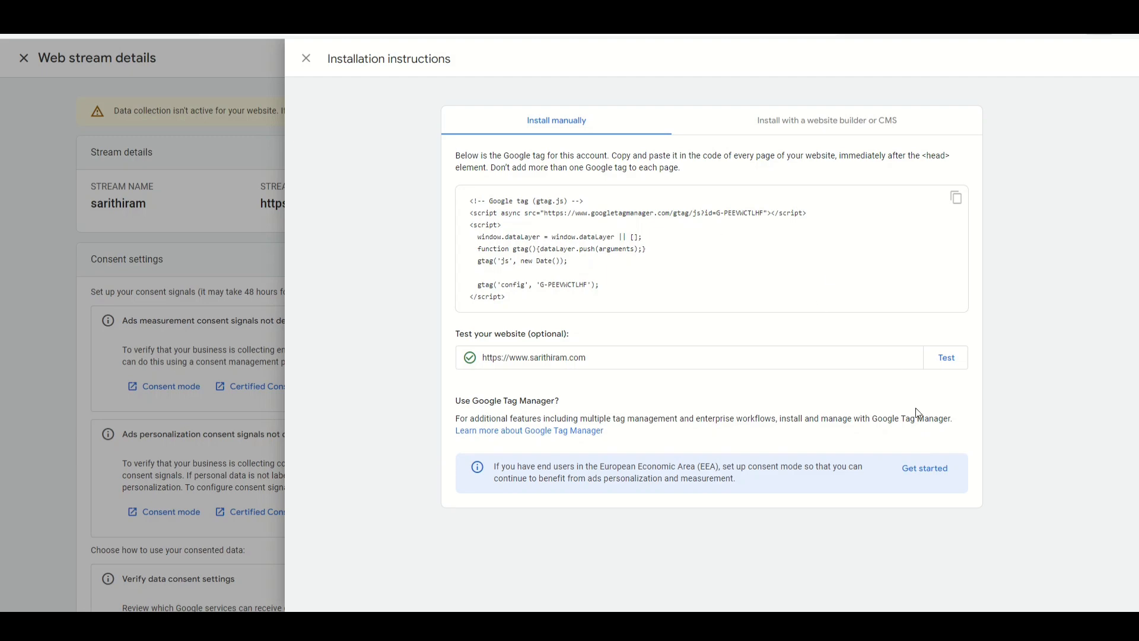
pyautogui.click(931, 470)
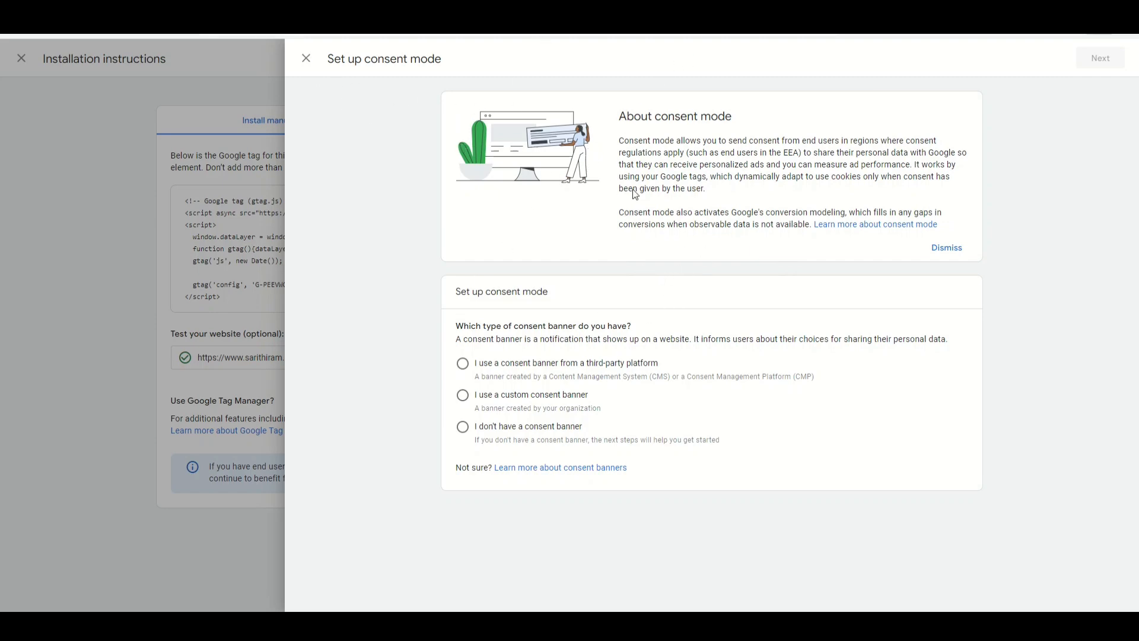
pyautogui.click(307, 59)
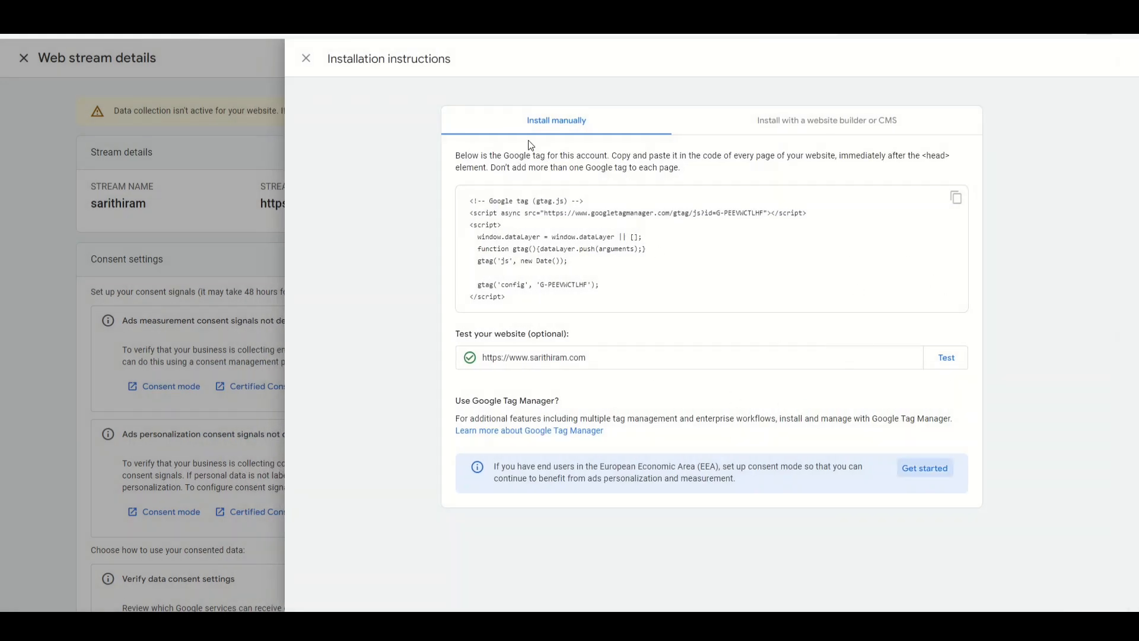
# Close the installation instructions and web stream details, finish the data collection setup and continue to the Analytics home page.
pyautogui.click(306, 59)
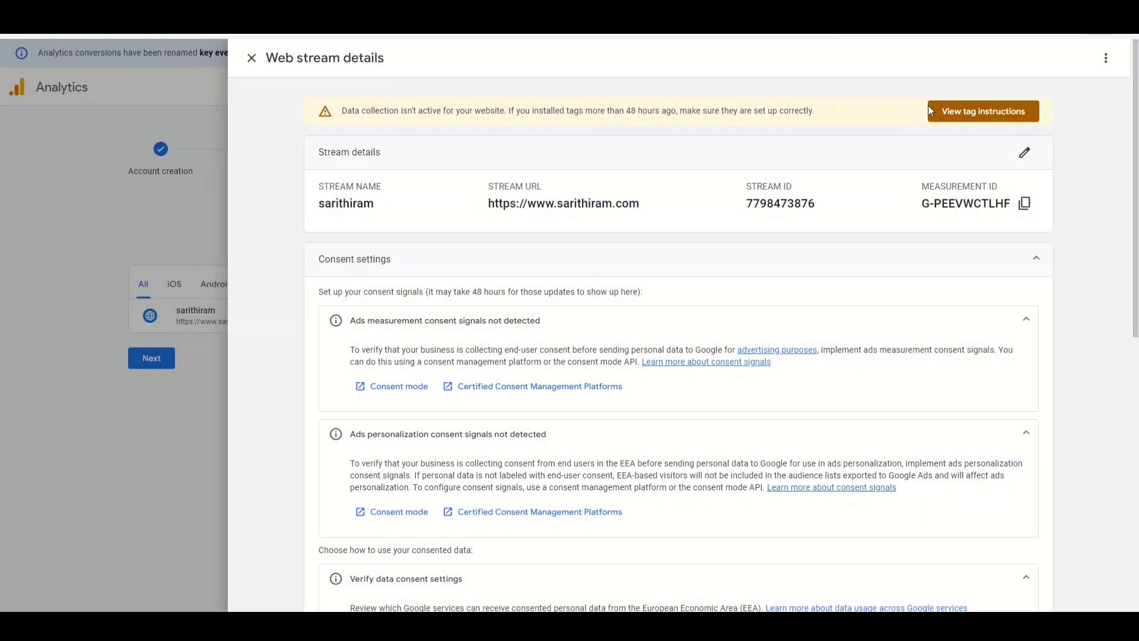
pyautogui.click(252, 58)
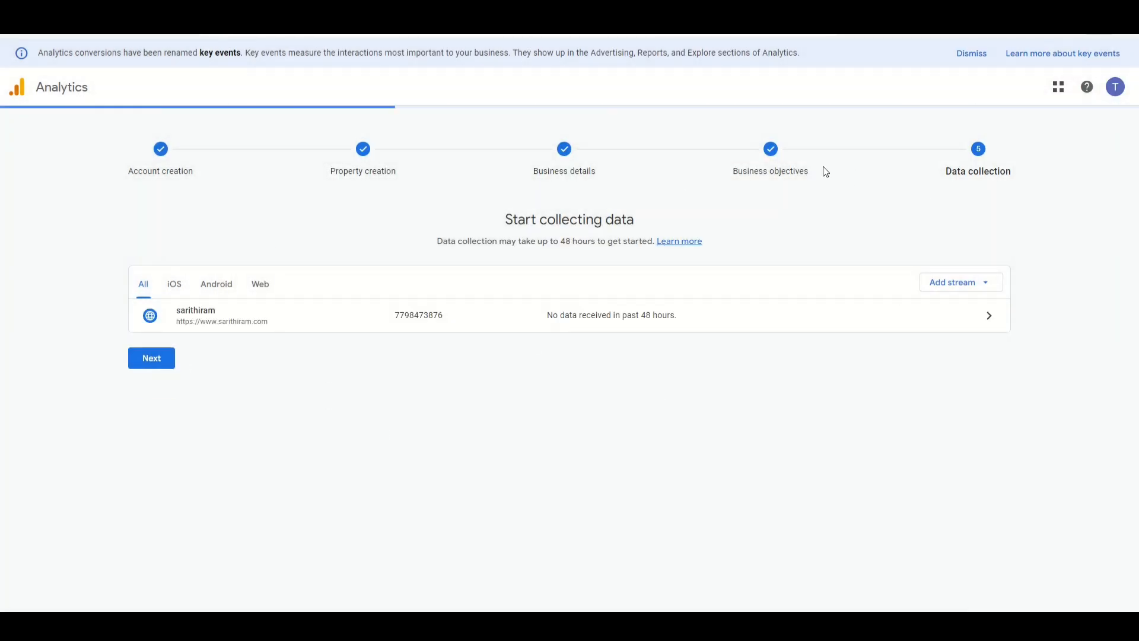
pyautogui.click(152, 366)
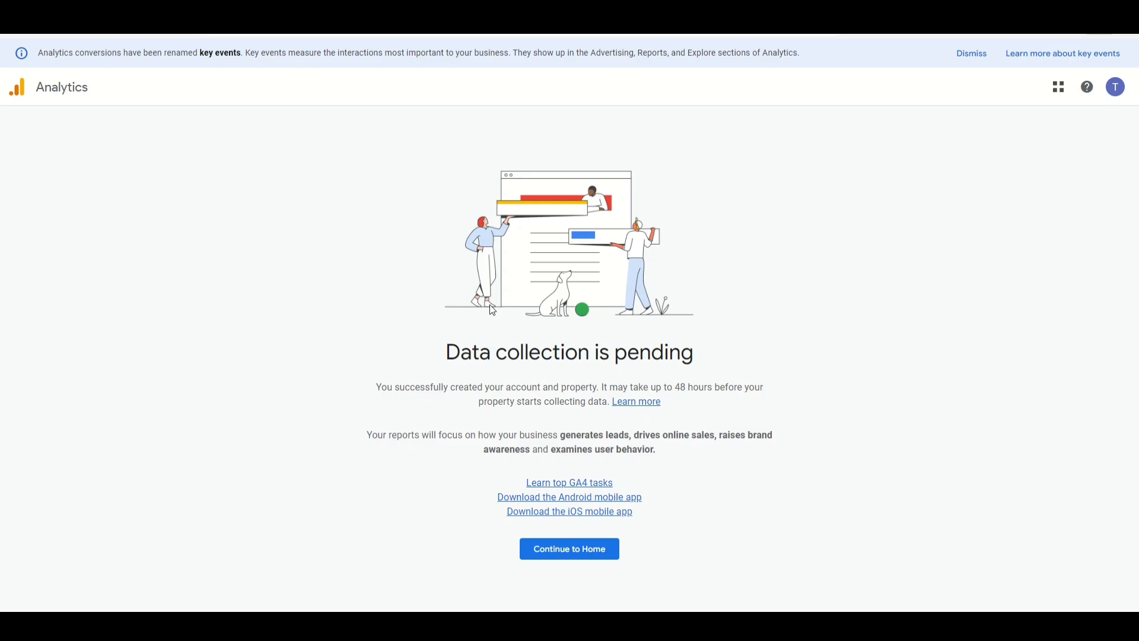
pyautogui.click(547, 548)
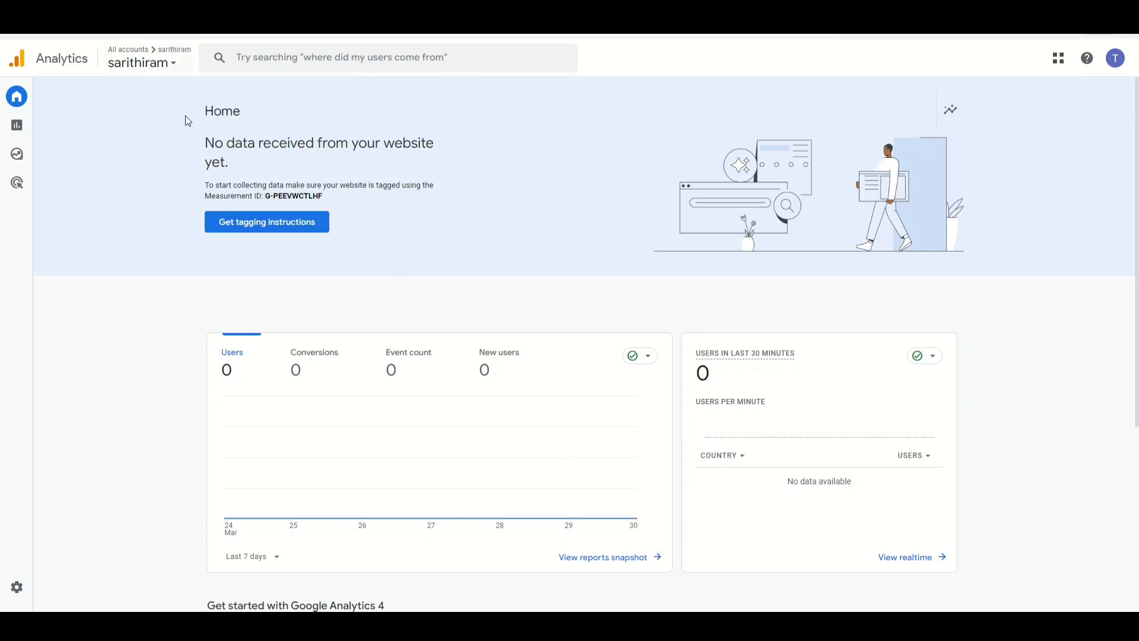
# Check the measurement ID against header.php in WordPress, and verify site ownership in Google Search Console with the Google Analytics method.
pyautogui.moveTo(323, 196); pyautogui.dragTo(270, 197)
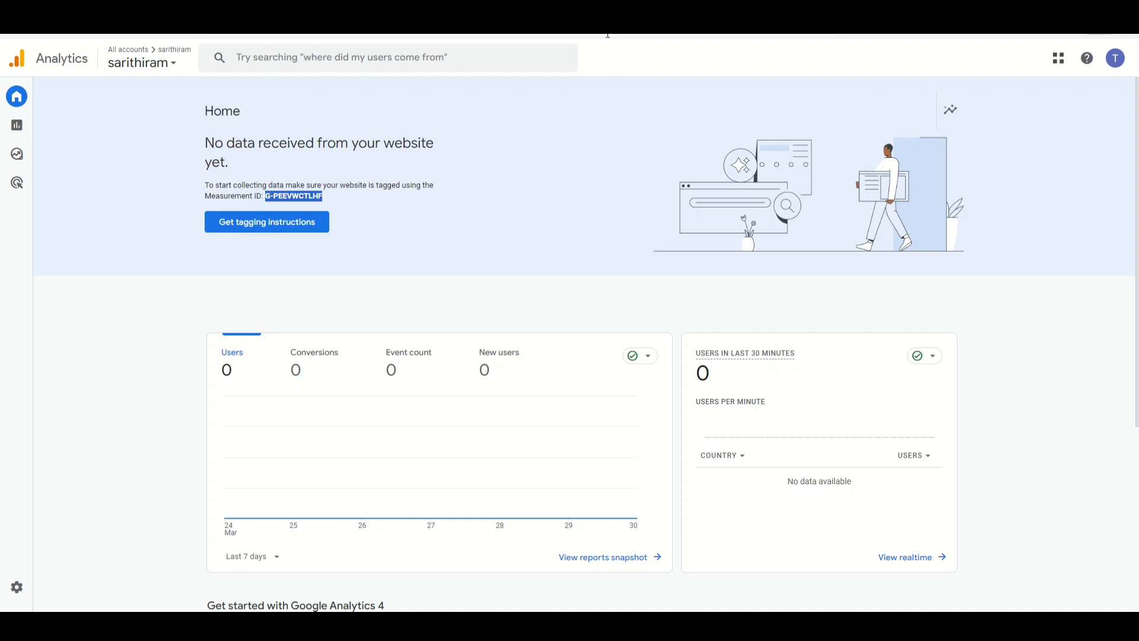
pyautogui.click(314, 26)
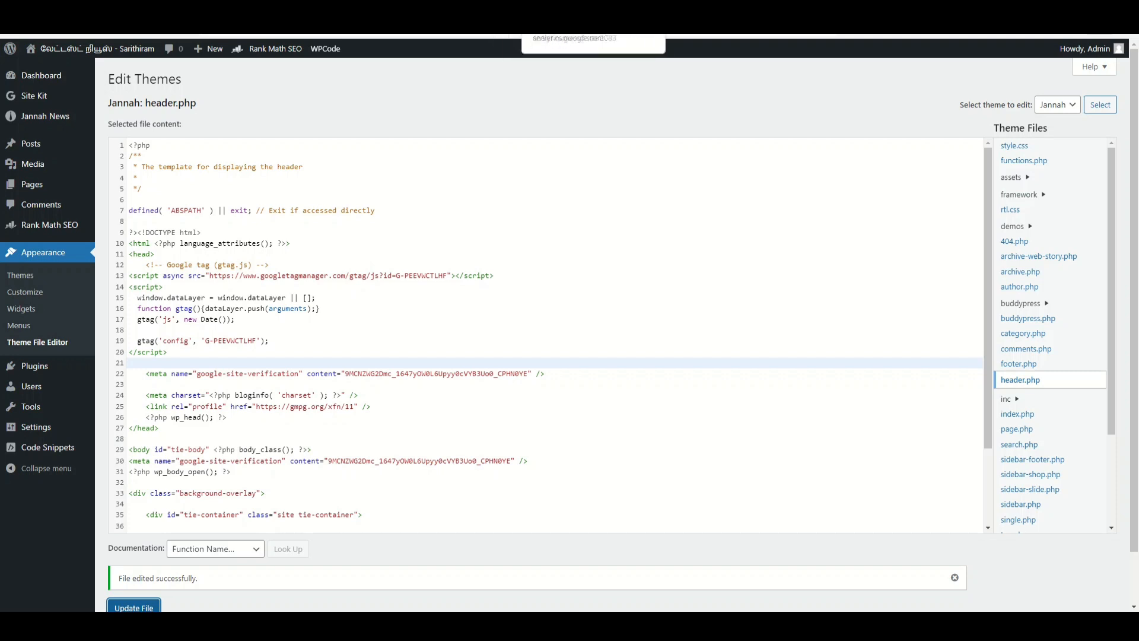
pyautogui.click(534, 26)
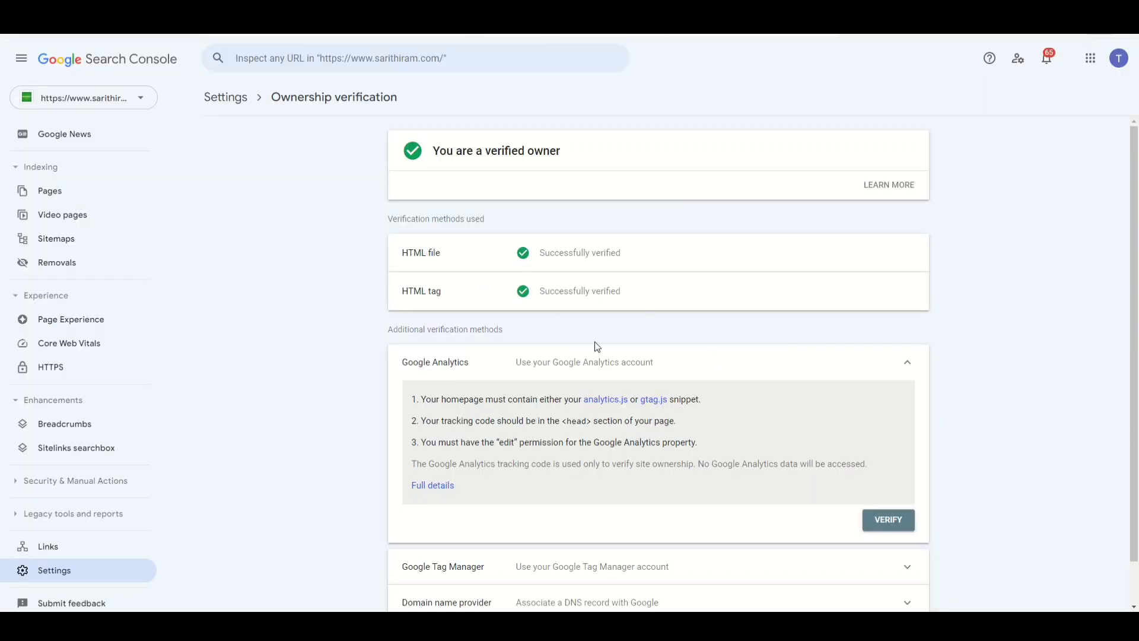
pyautogui.click(899, 524)
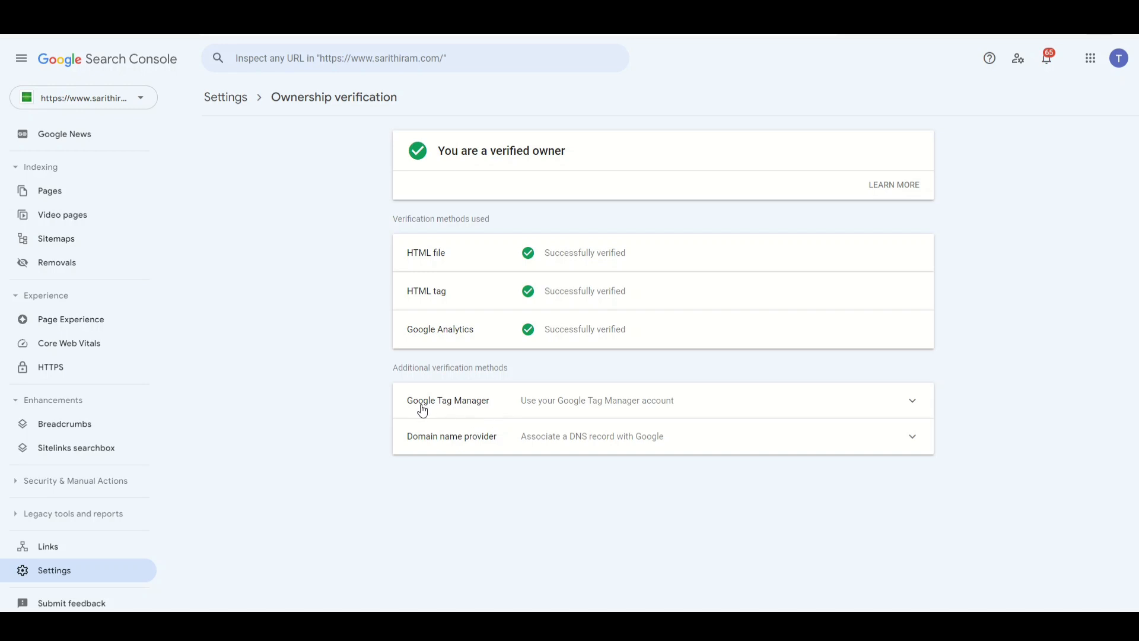
# Expand the Google Tag Manager verification method and open Tag Manager through its container snippet help article.
pyautogui.click(918, 412)
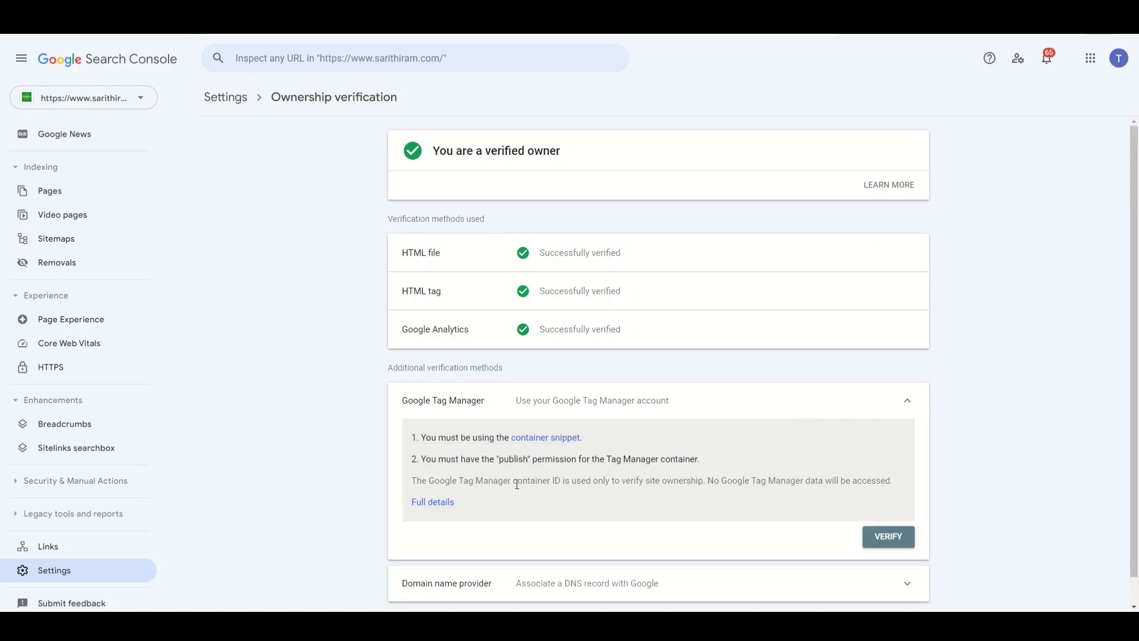
pyautogui.click(515, 442)
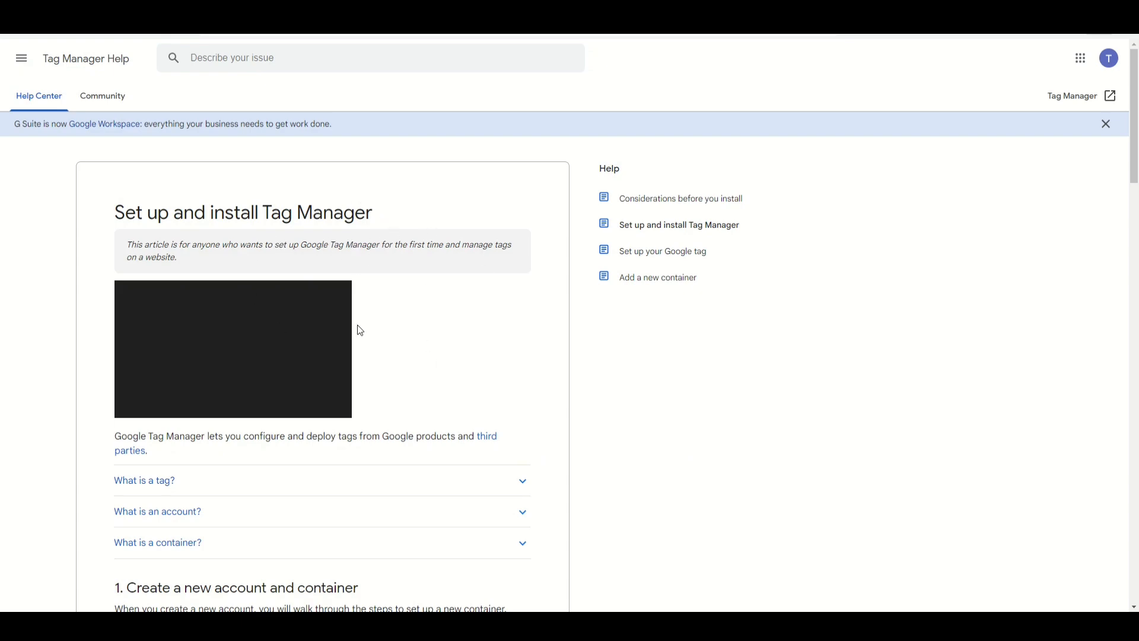
pyautogui.scroll(-1, 374, 368)
pyautogui.scroll(-6, 374, 368)
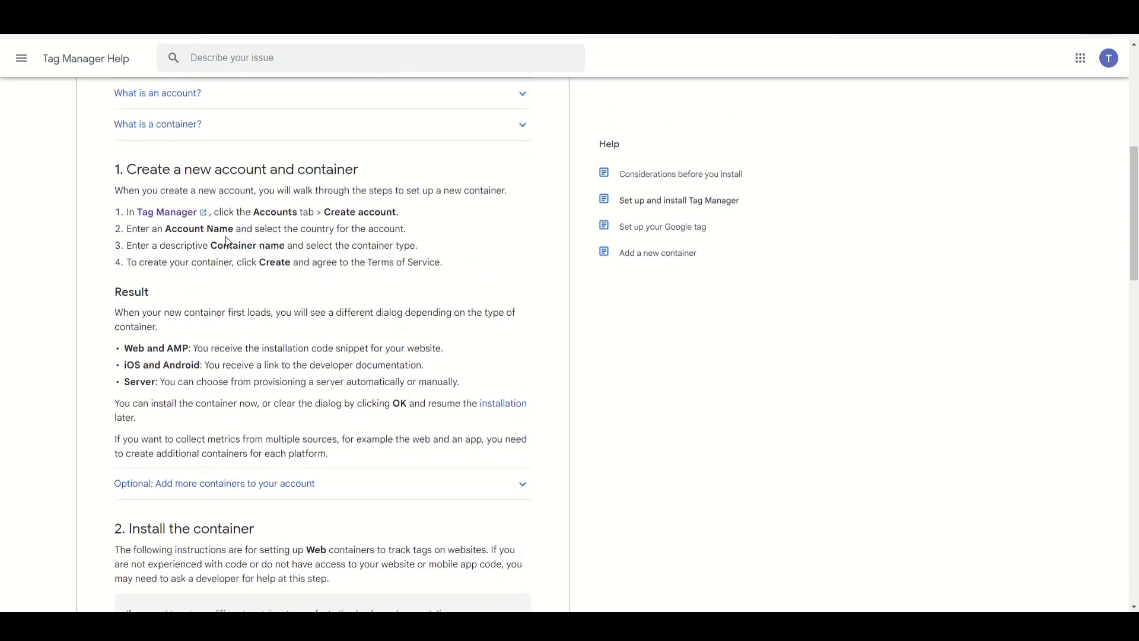
pyautogui.click(201, 217)
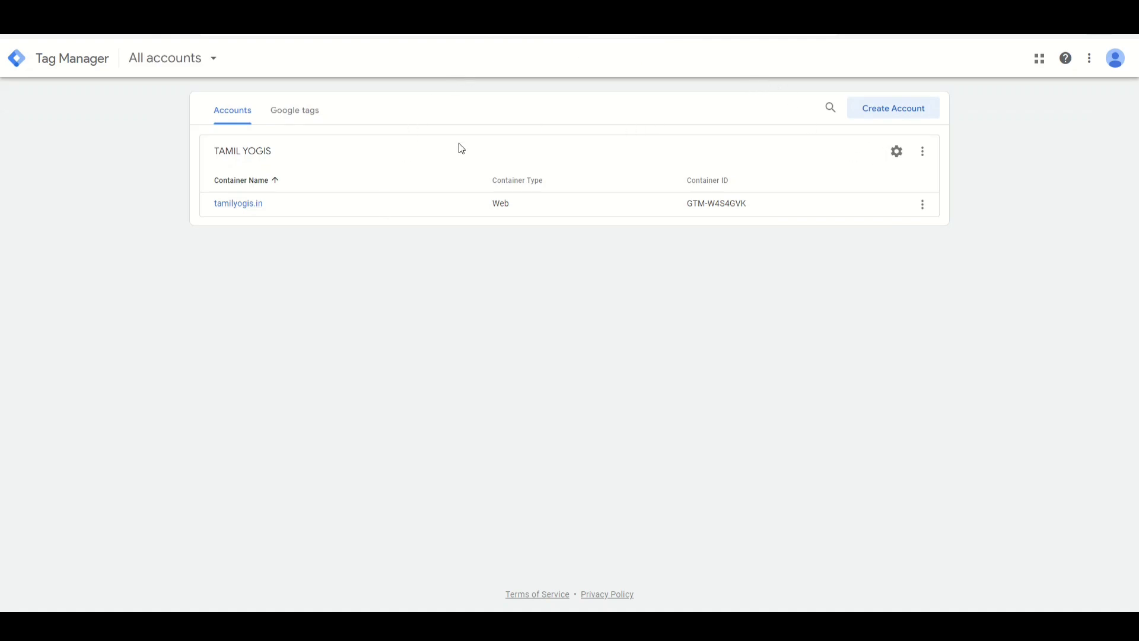
pyautogui.click(214, 63)
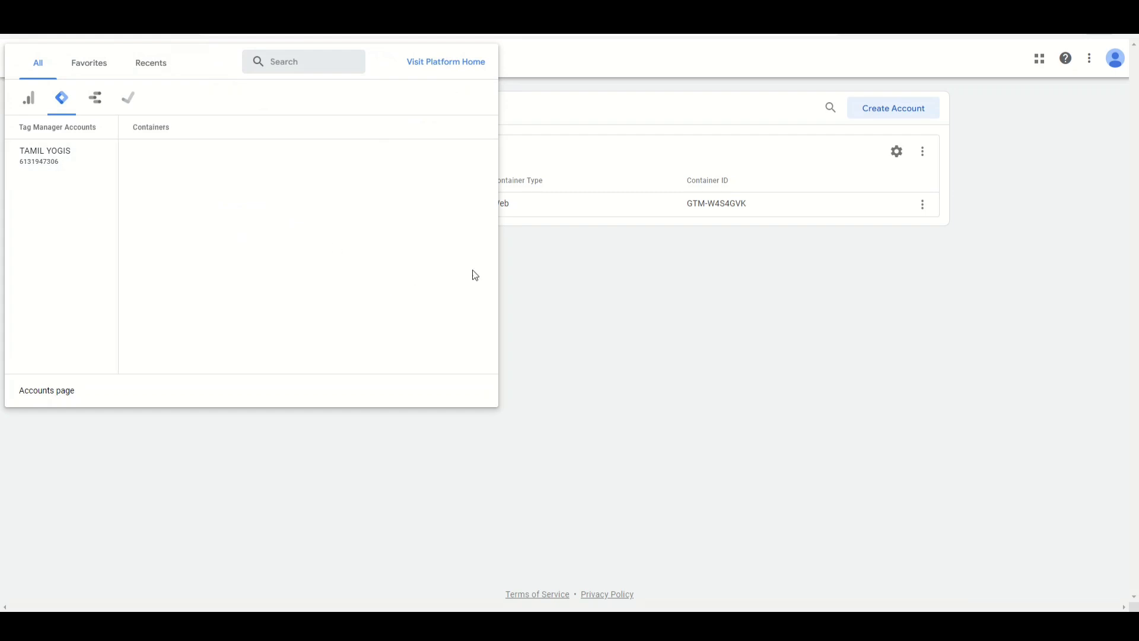
pyautogui.click(624, 294)
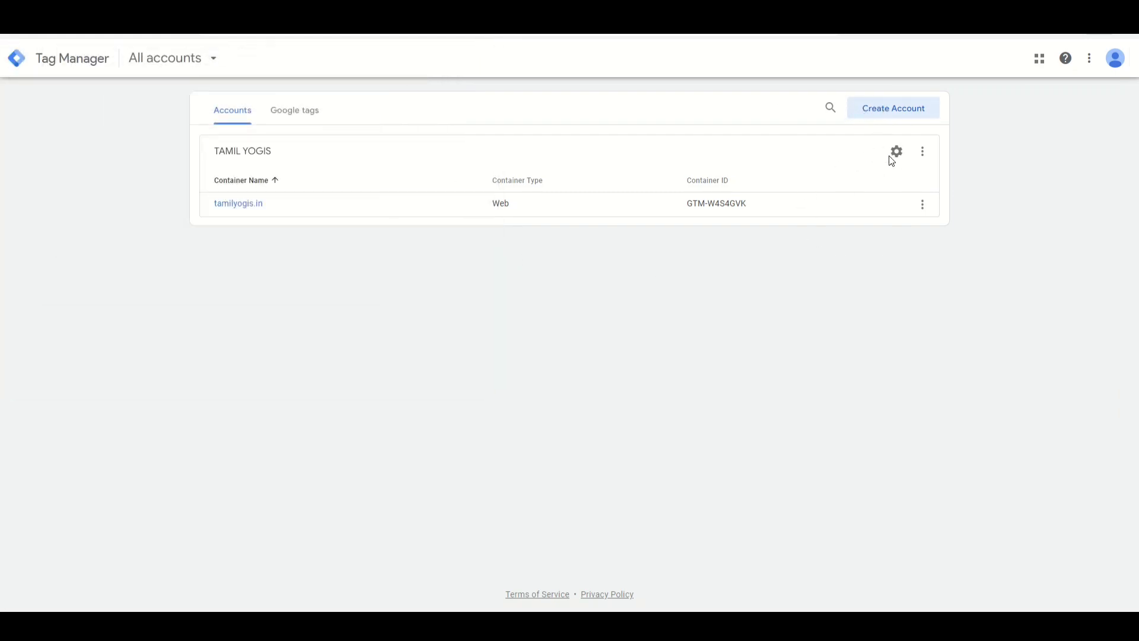
pyautogui.click(924, 153)
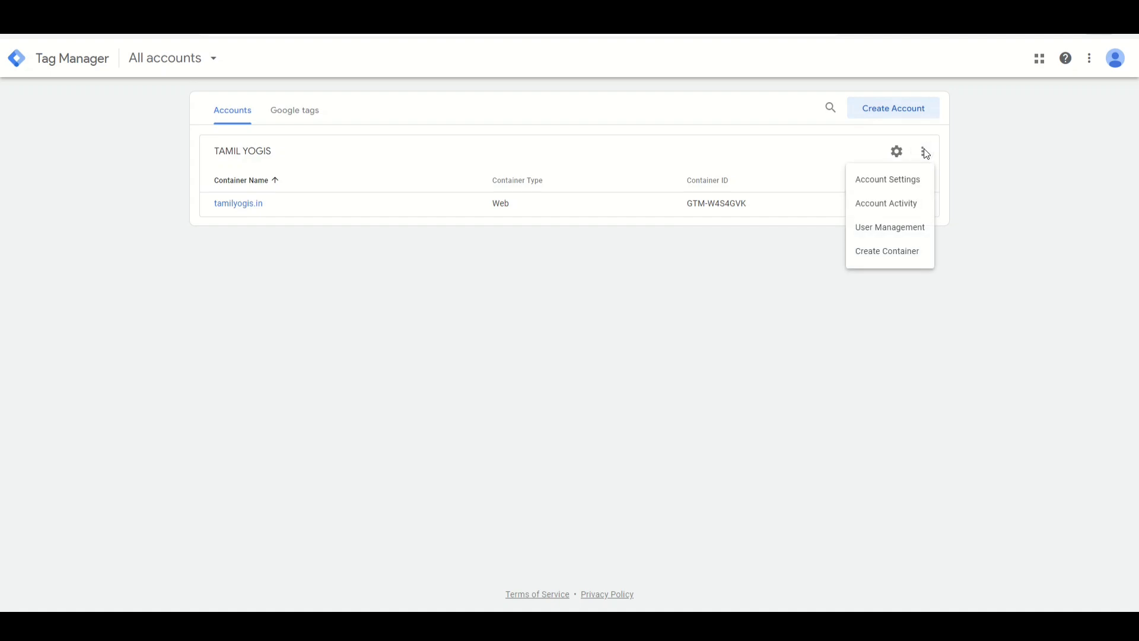
pyautogui.click(821, 312)
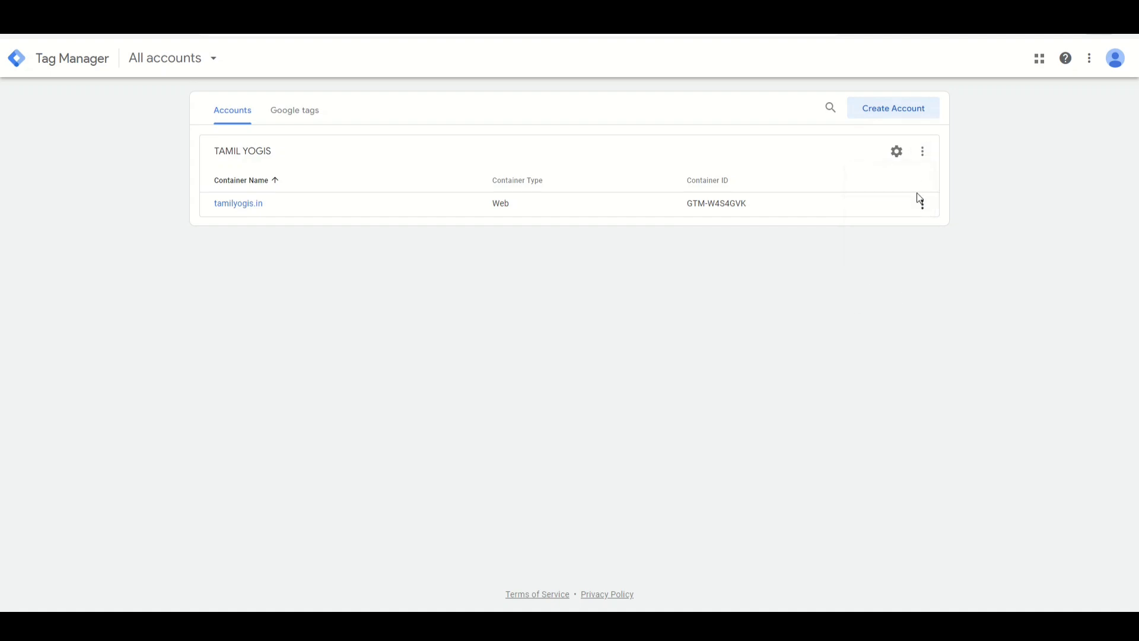
pyautogui.click(922, 205)
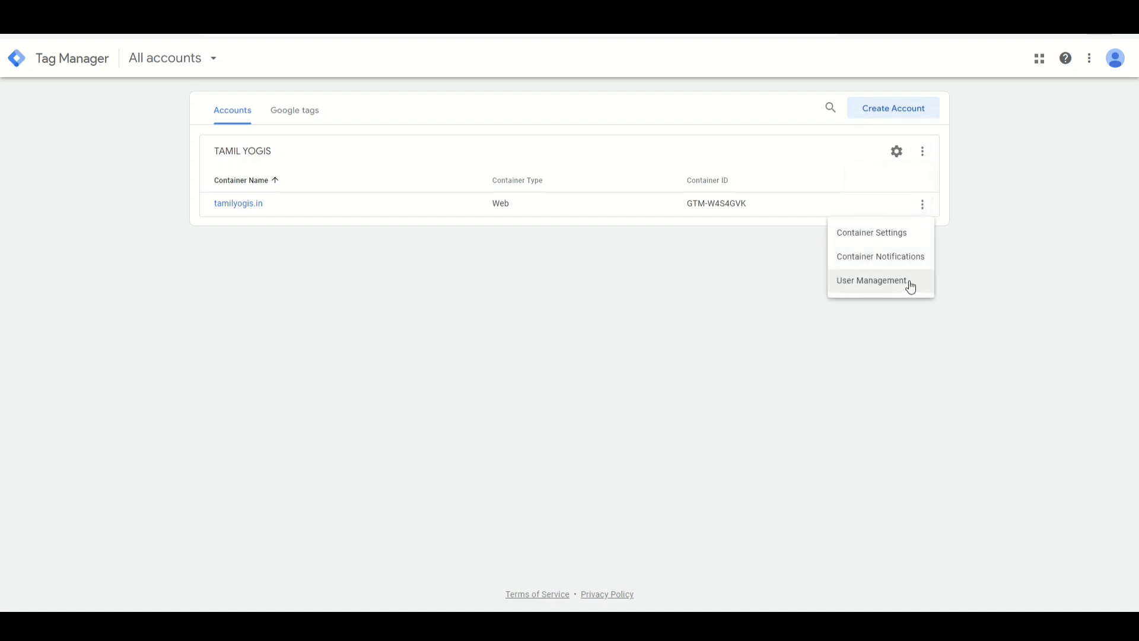
pyautogui.click(704, 336)
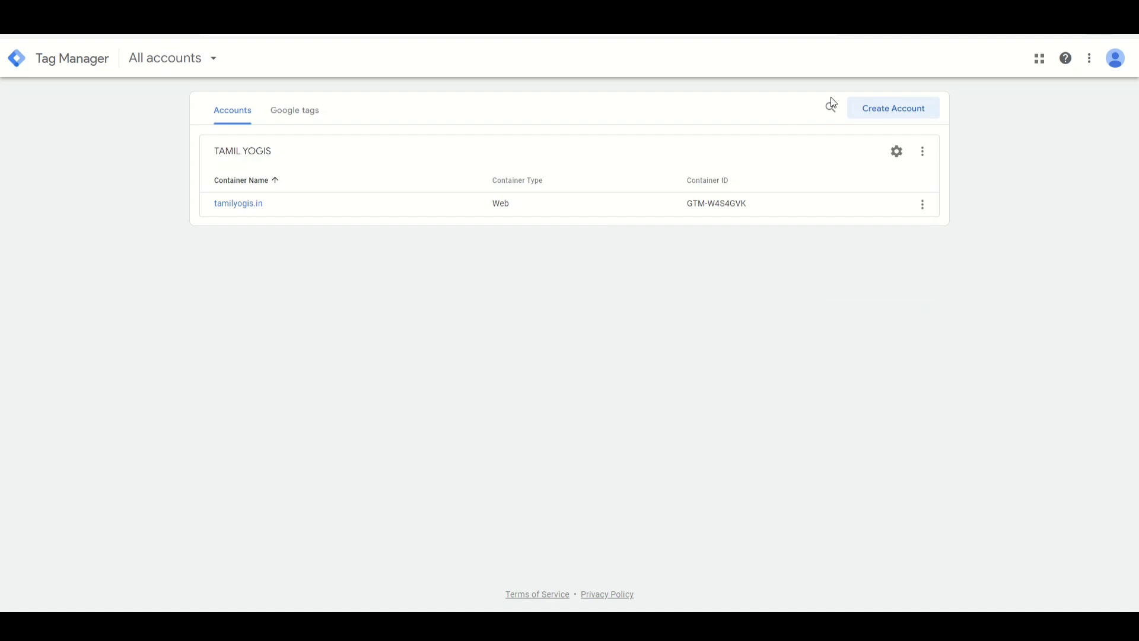
# Start a new Tag Manager account named sarithiram, set its country to India and share data anonymously with Google and others.
pyautogui.click(885, 110)
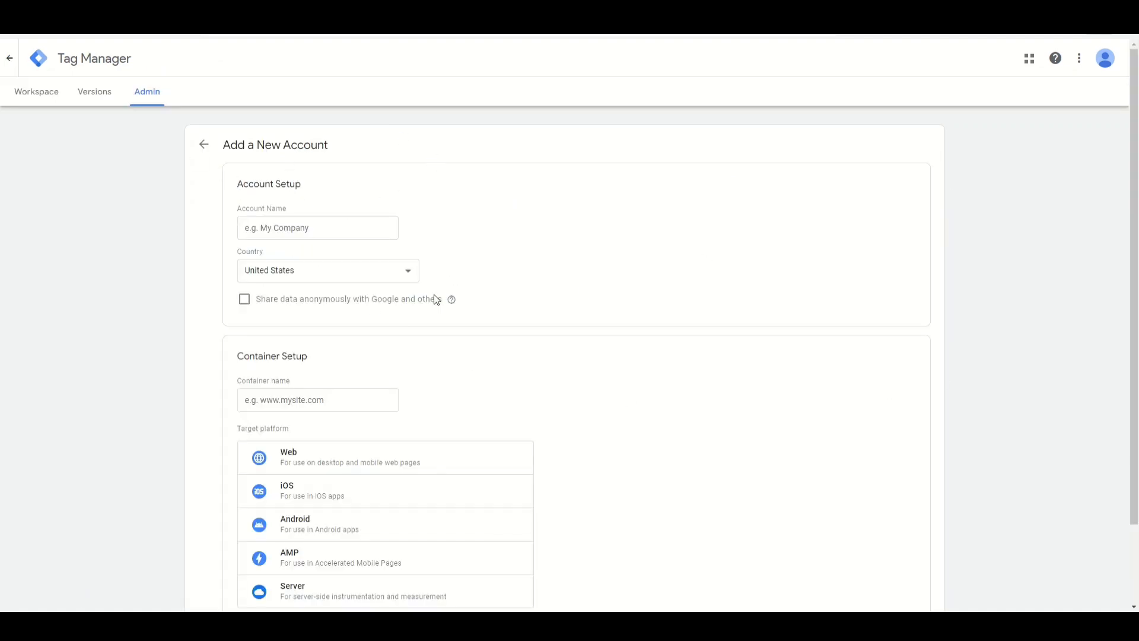
pyautogui.click(327, 231)
pyautogui.click(321, 272)
pyautogui.scroll(-3, 312, 359)
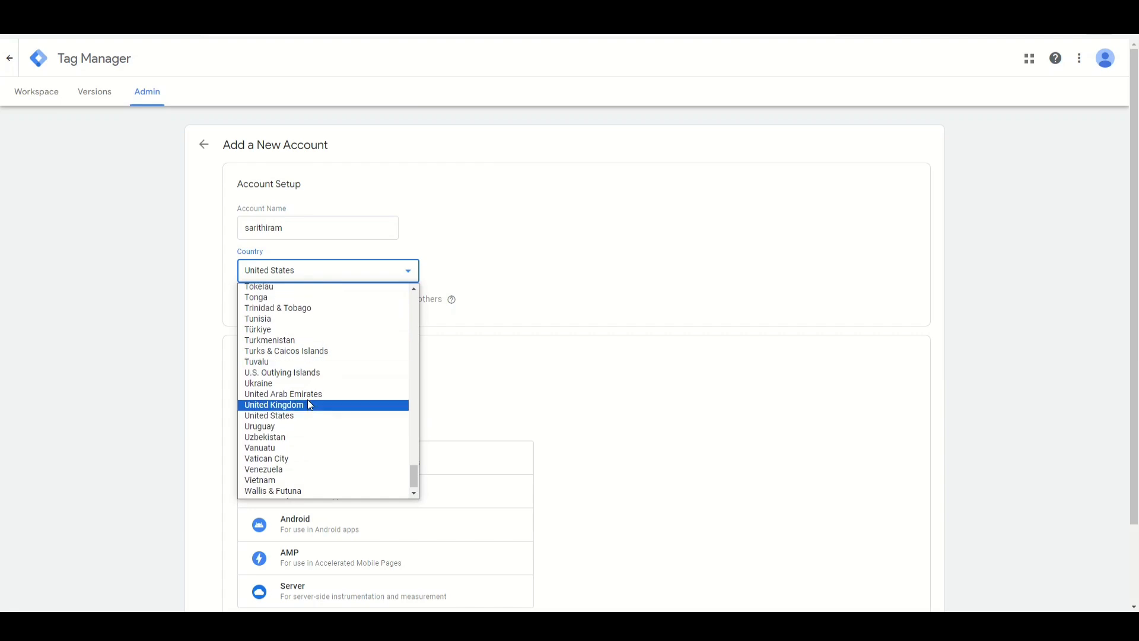
pyautogui.scroll(15, 288, 423)
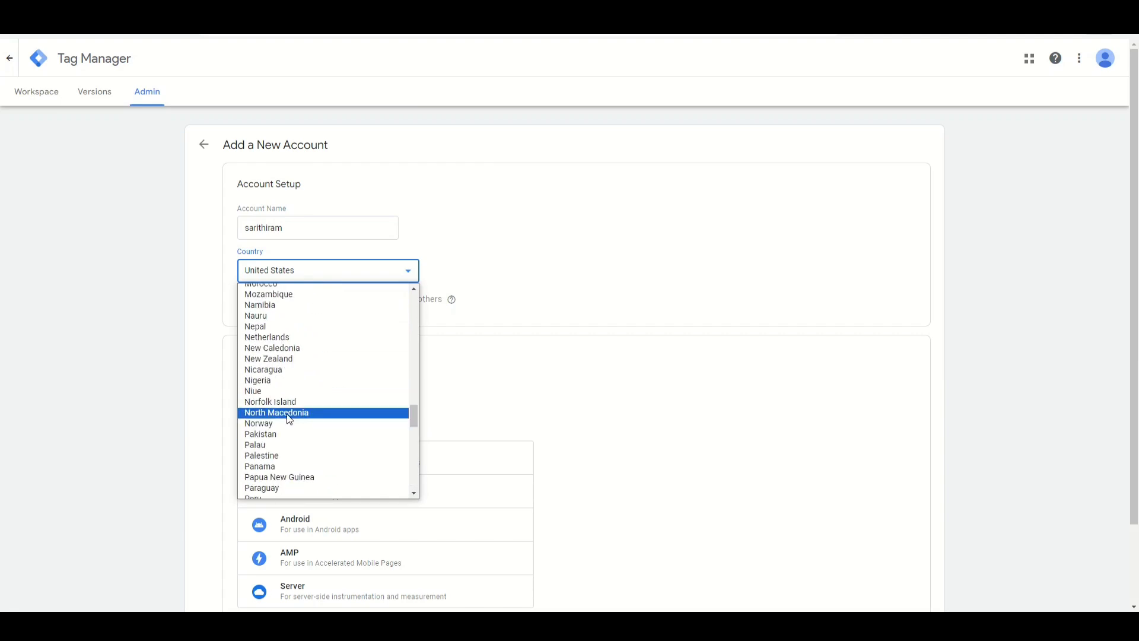
pyautogui.write('in')
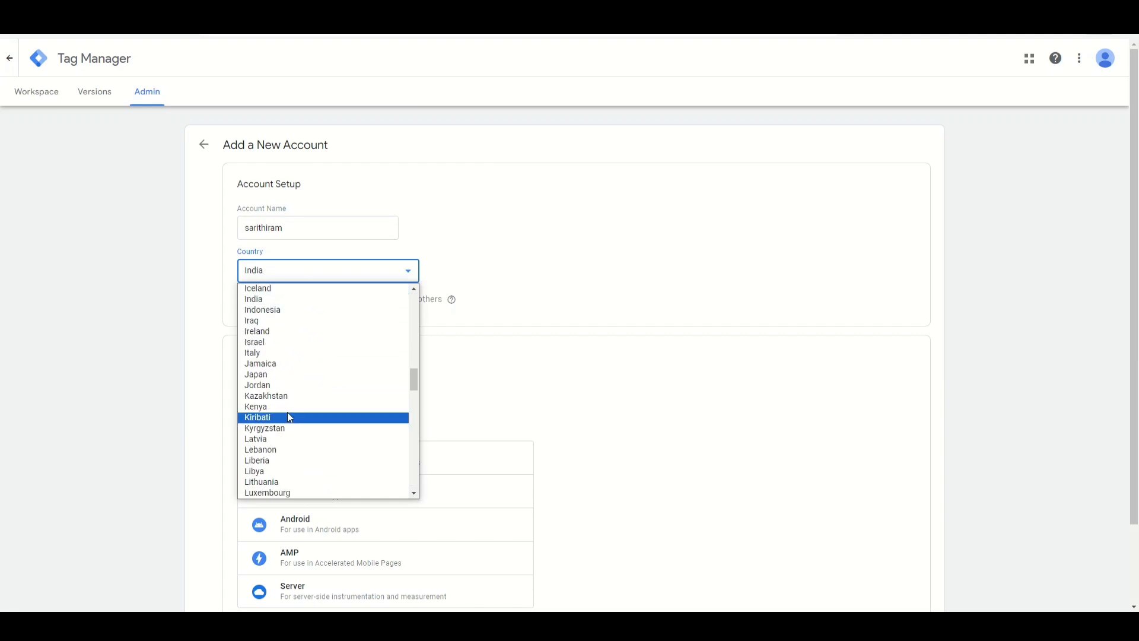
pyautogui.click(259, 299)
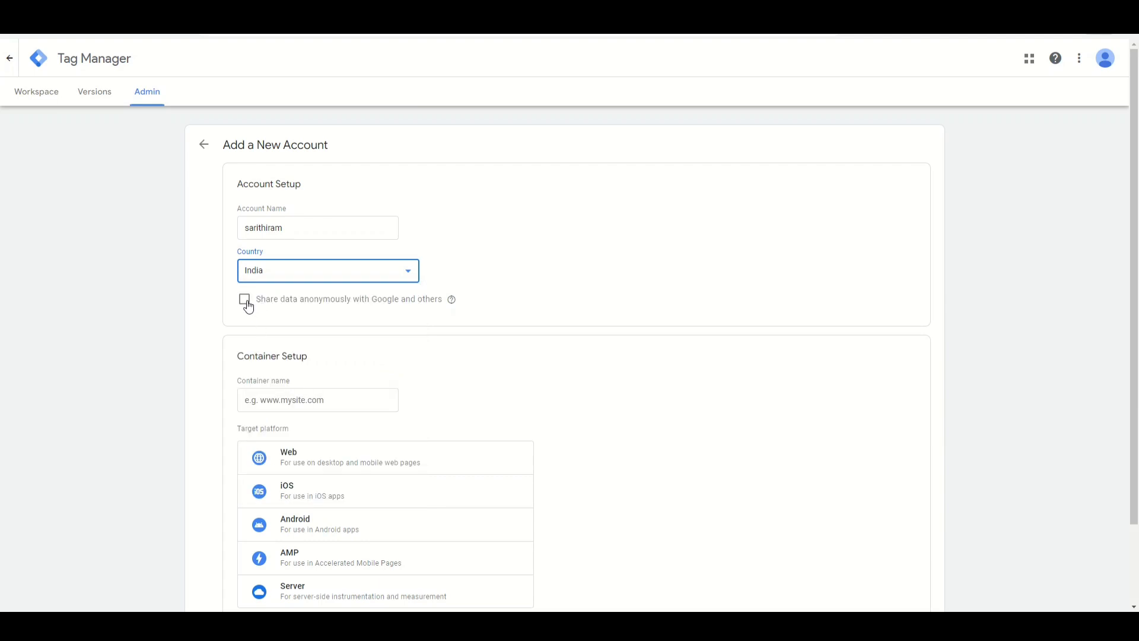
pyautogui.click(246, 303)
# Name the container sarithiram.com and choose Web as its target platform.
pyautogui.scroll(-2, 264, 333)
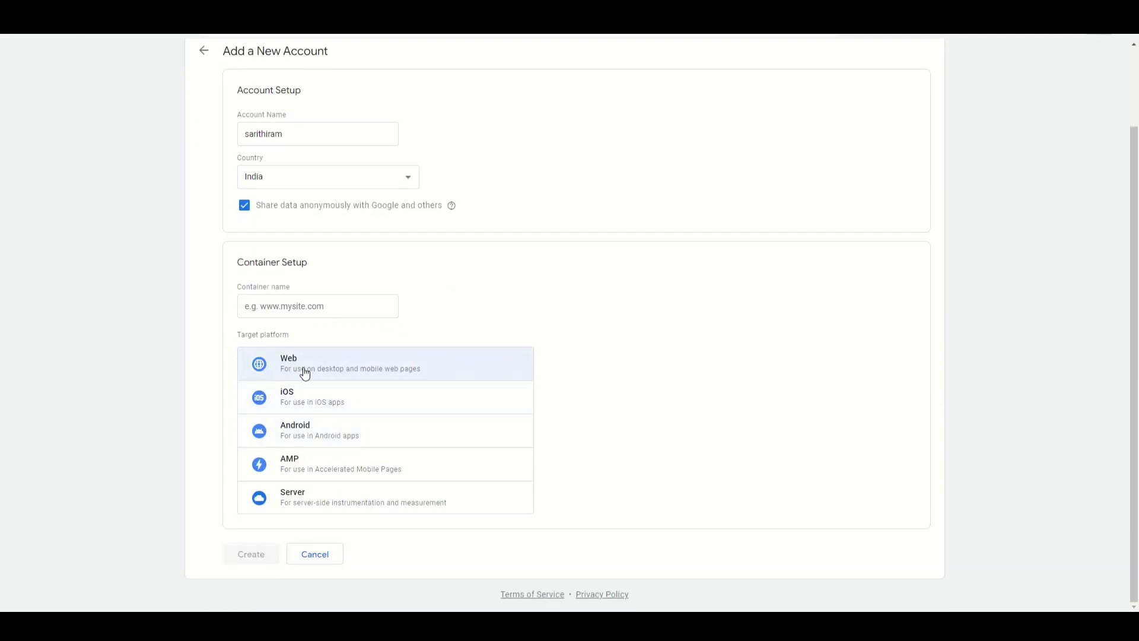
pyautogui.click(307, 310)
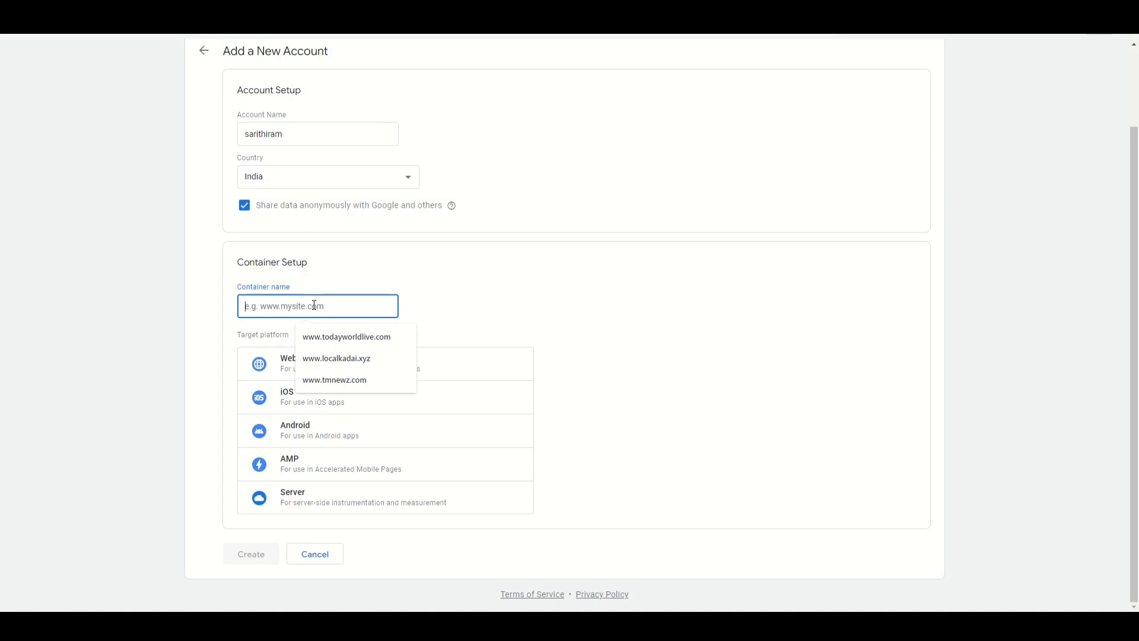
pyautogui.write('sarithiram.com')
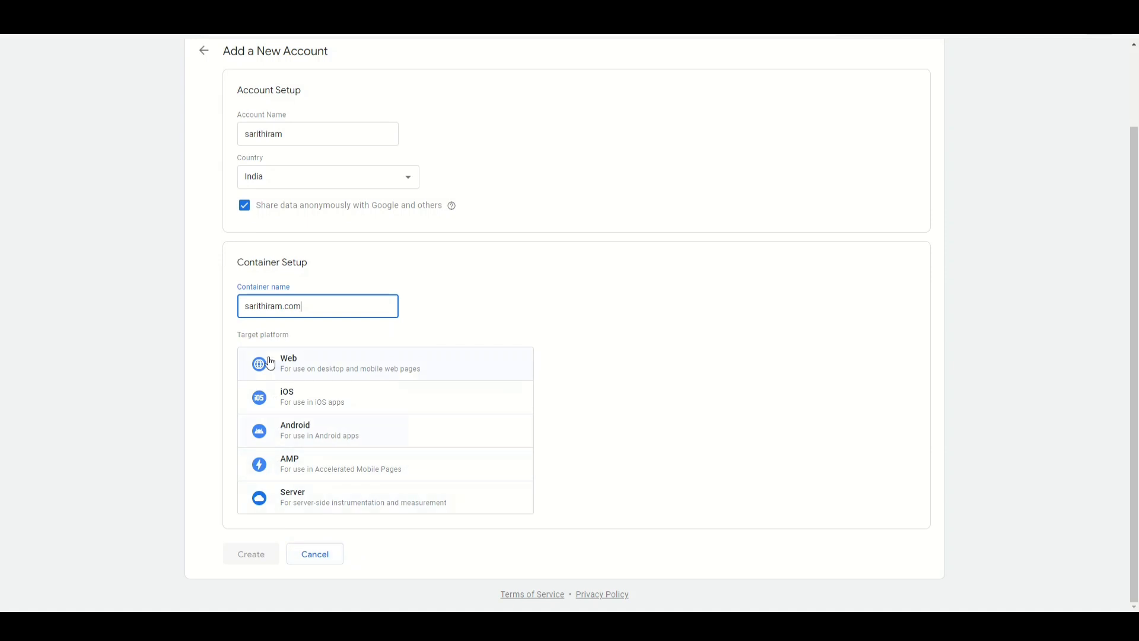
pyautogui.click(292, 366)
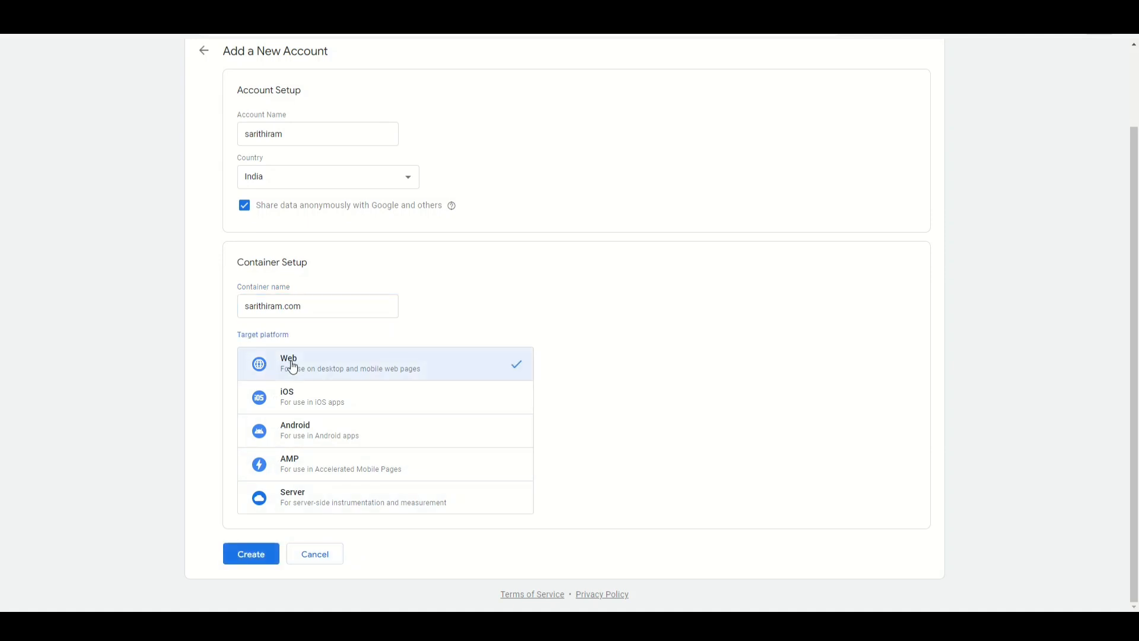
# Create the account, accepting the Tag Manager Terms of Service and the GDPR Data Processing Terms.
pyautogui.click(256, 568)
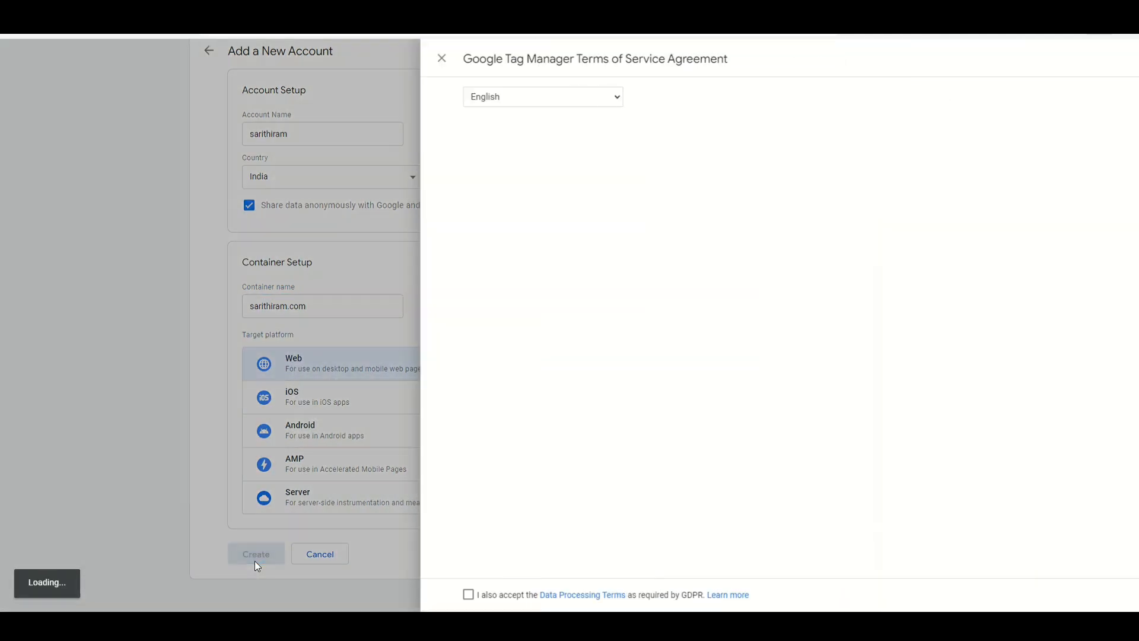
pyautogui.scroll(-1, 457, 194)
pyautogui.scroll(-2, 457, 195)
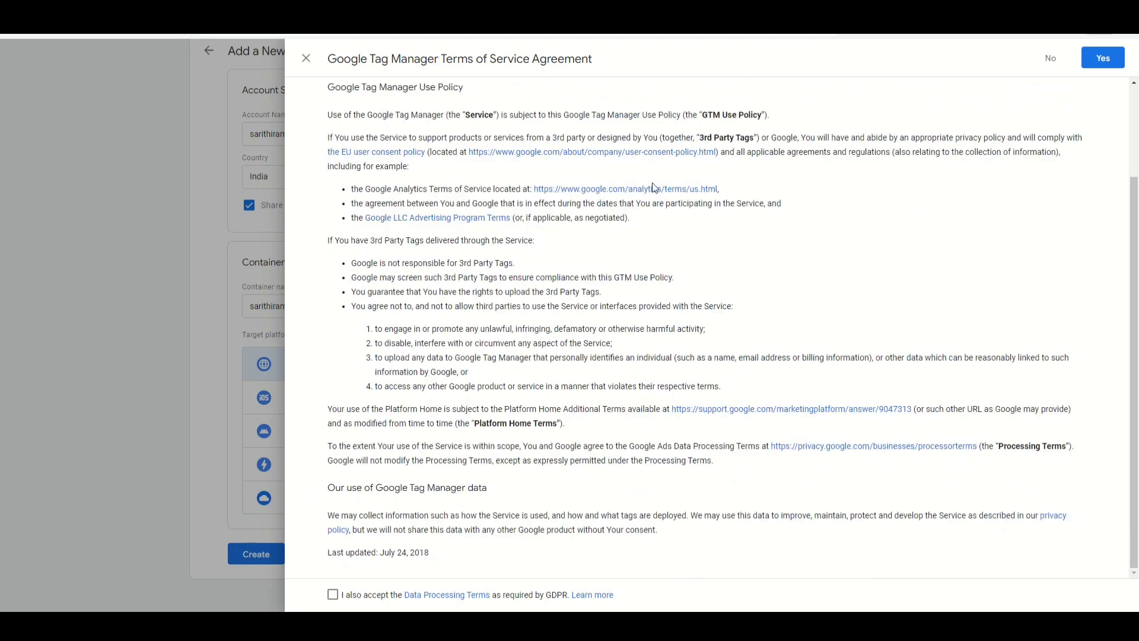
pyautogui.click(333, 594)
pyautogui.click(1103, 58)
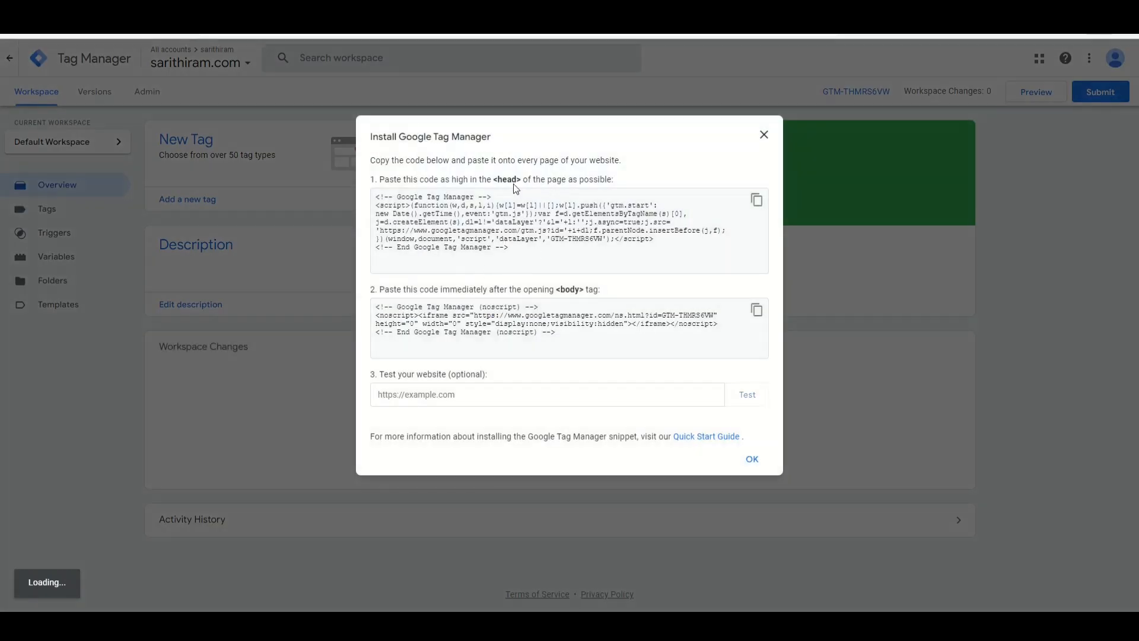
# Copy the Google Tag Manager head snippet and paste it directly below the <head> tag in header.php in the WordPress theme file editor.
pyautogui.click(469, 398)
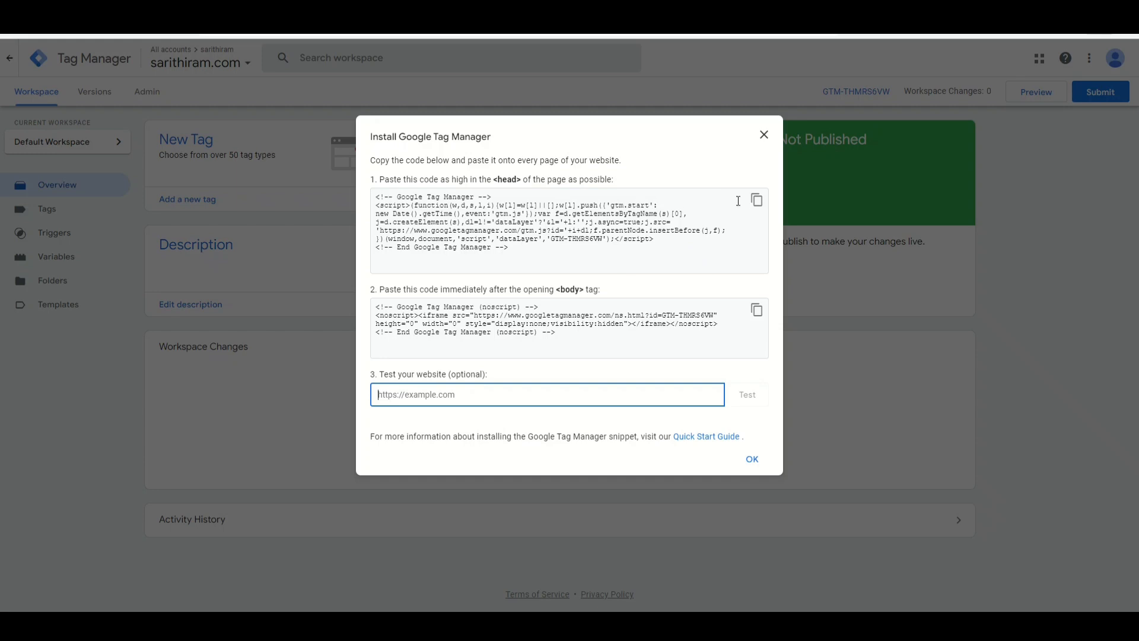
pyautogui.click(757, 199)
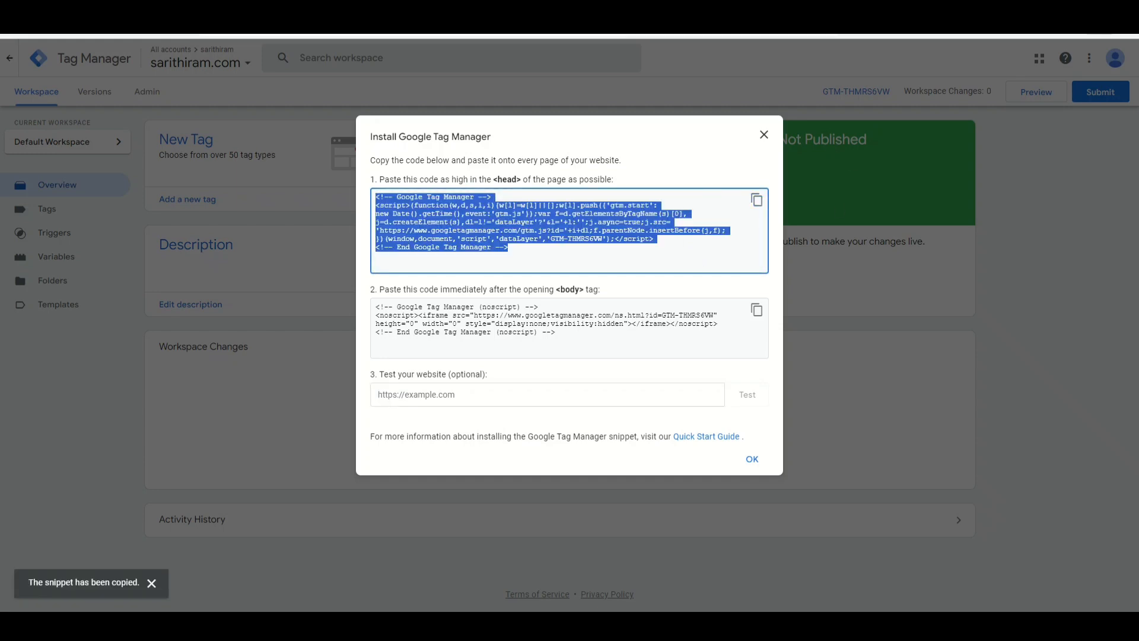
pyautogui.click(279, 24)
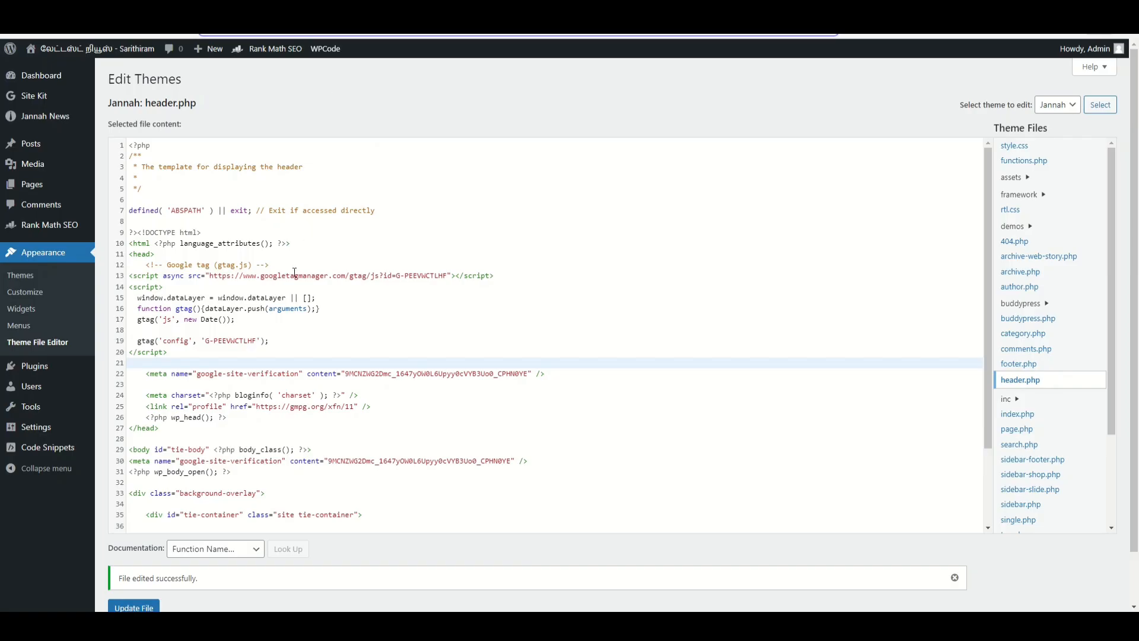
pyautogui.click(217, 253)
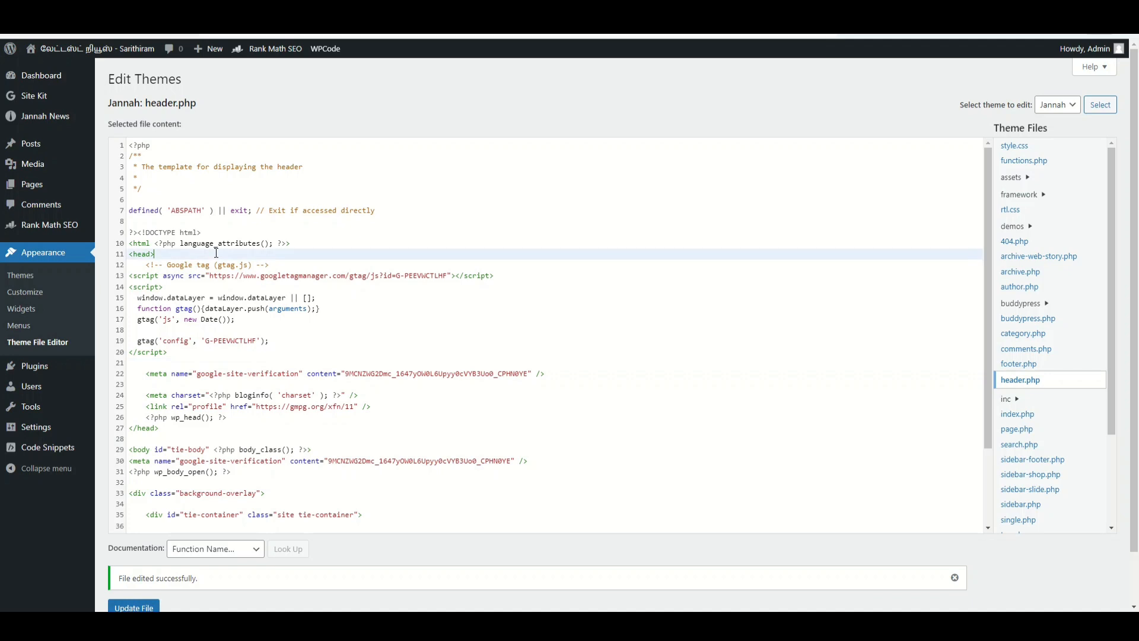
pyautogui.press('Return')
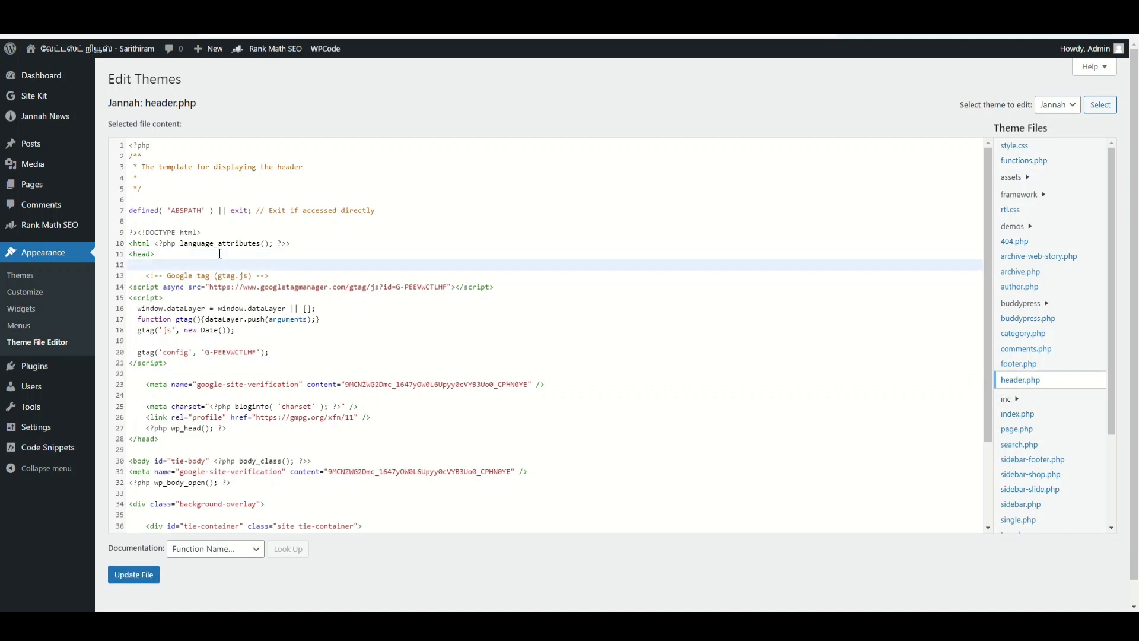
pyautogui.hotkey('ctrl', 'v')
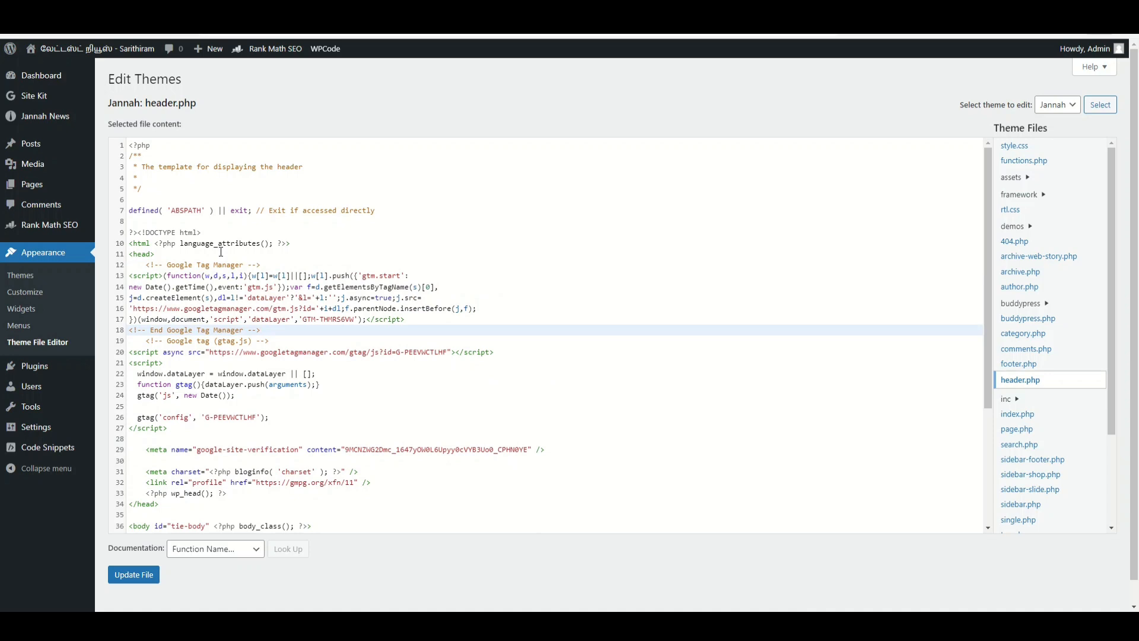
pyautogui.press('Return')
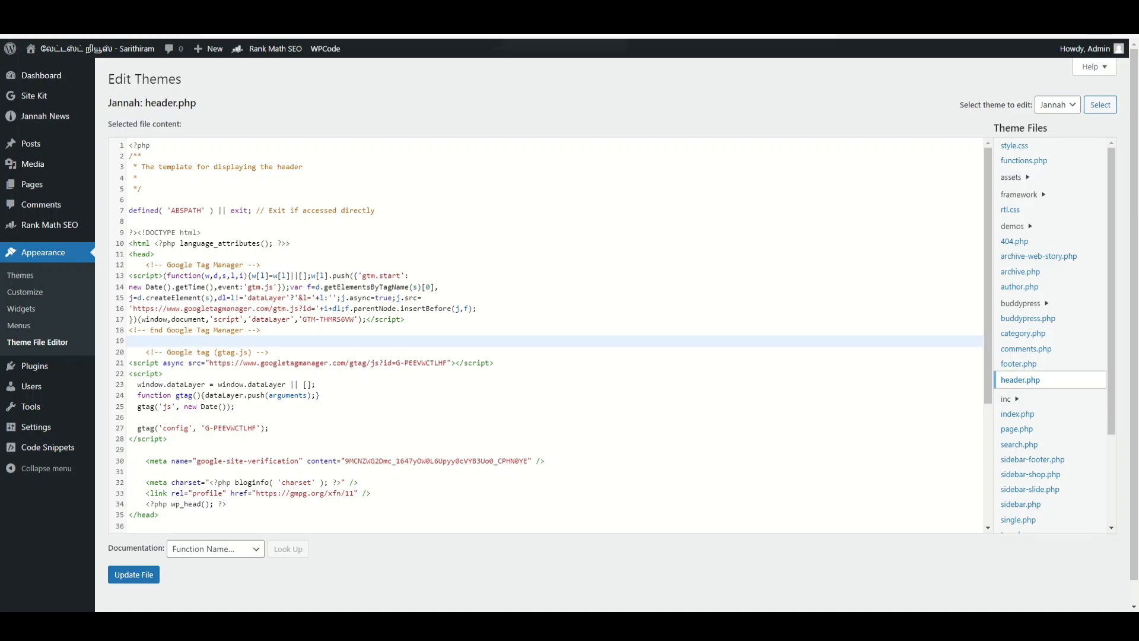
# Copy the Tag Manager noscript snippet, paste it directly after the opening <body> tag in header.php, and update the file.
pyautogui.hotkey('alt', 'Tab')
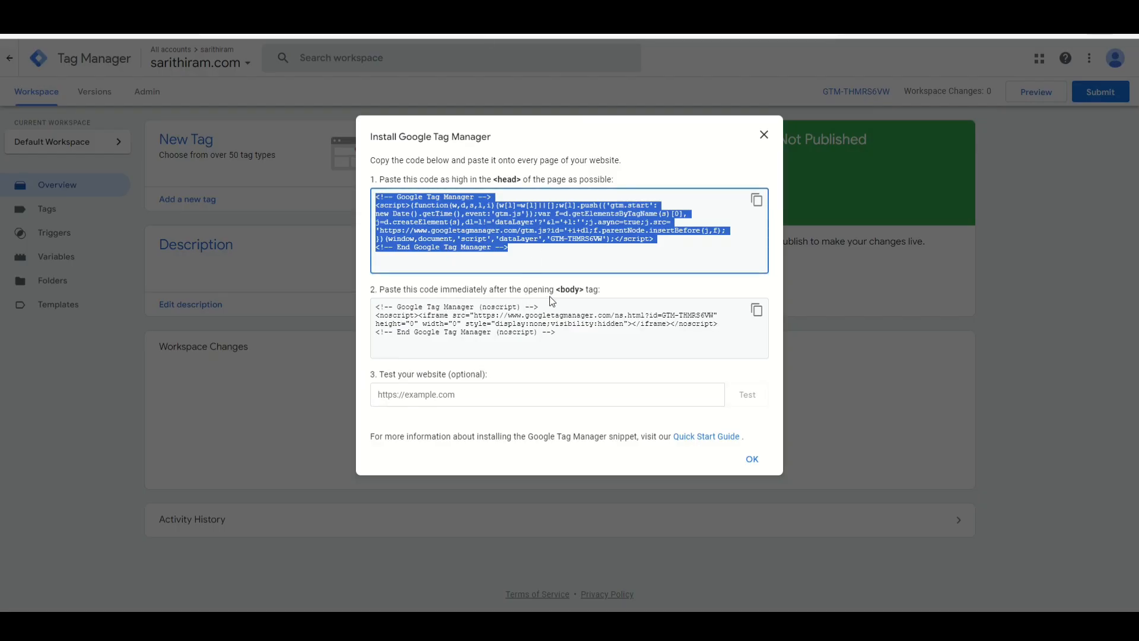
pyautogui.click(757, 310)
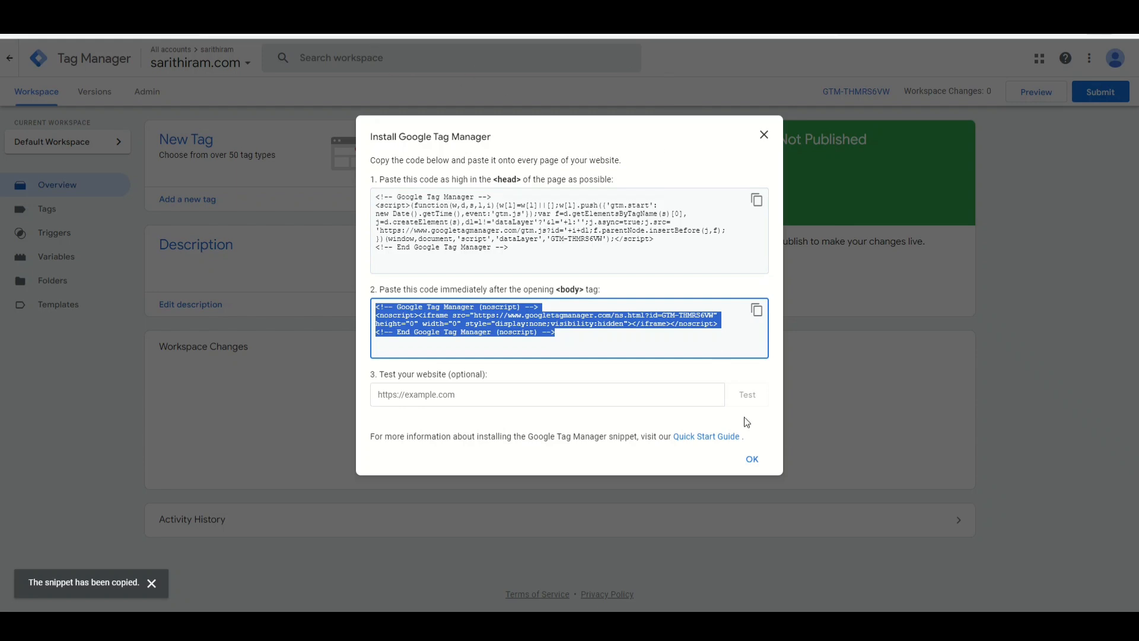
pyautogui.moveTo(585, 289); pyautogui.dragTo(557, 290)
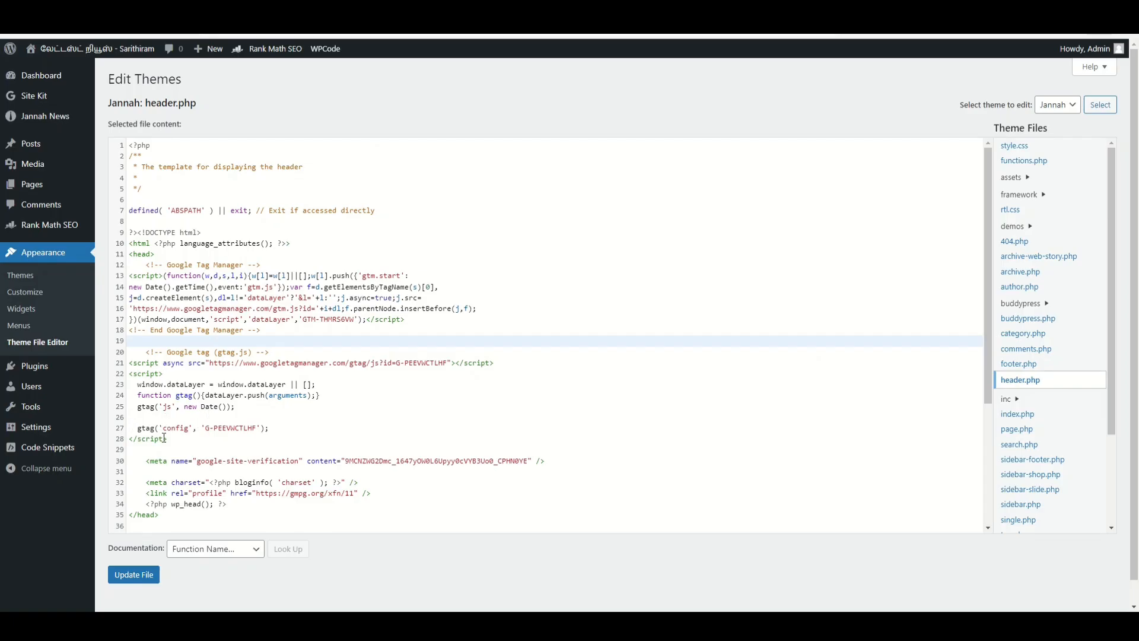
pyautogui.scroll(-1, 192, 421)
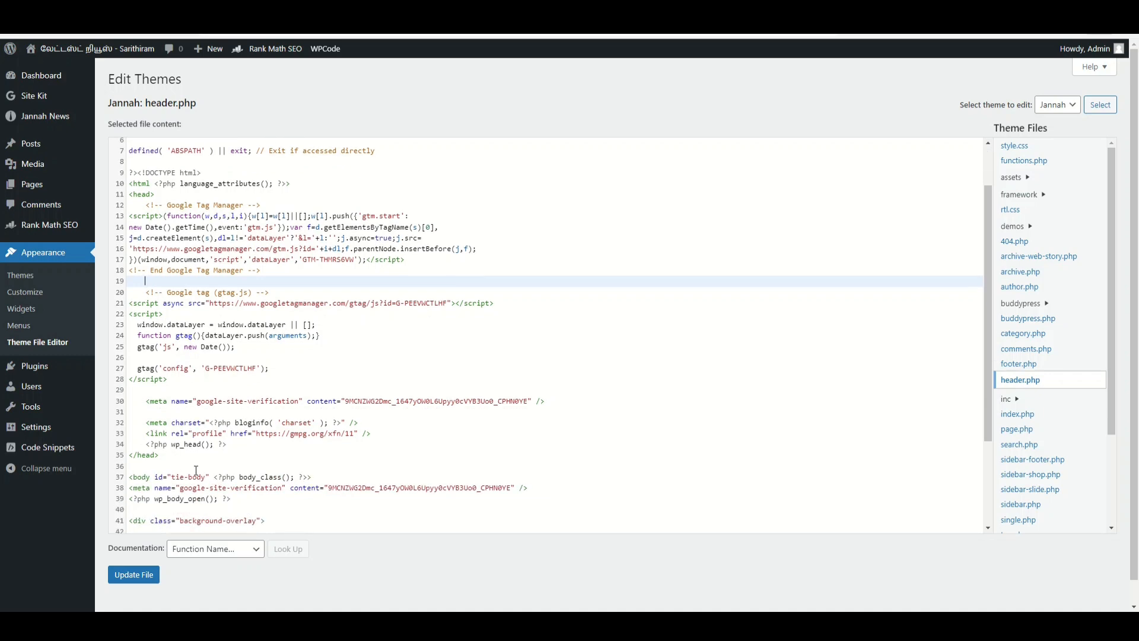
pyautogui.click(334, 474)
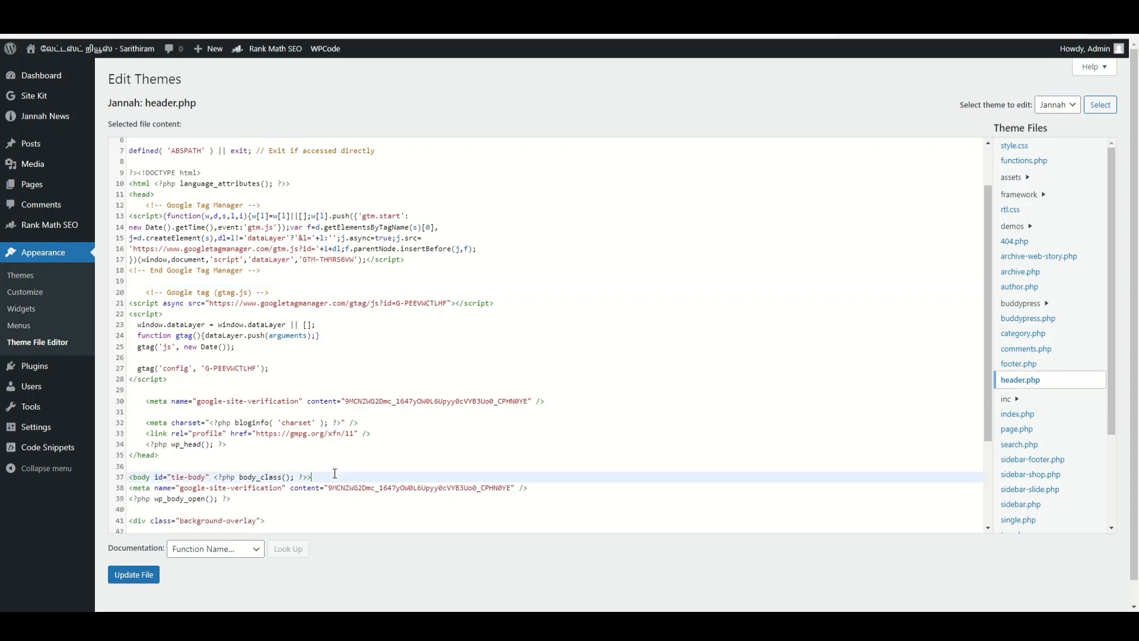
pyautogui.press('Return')
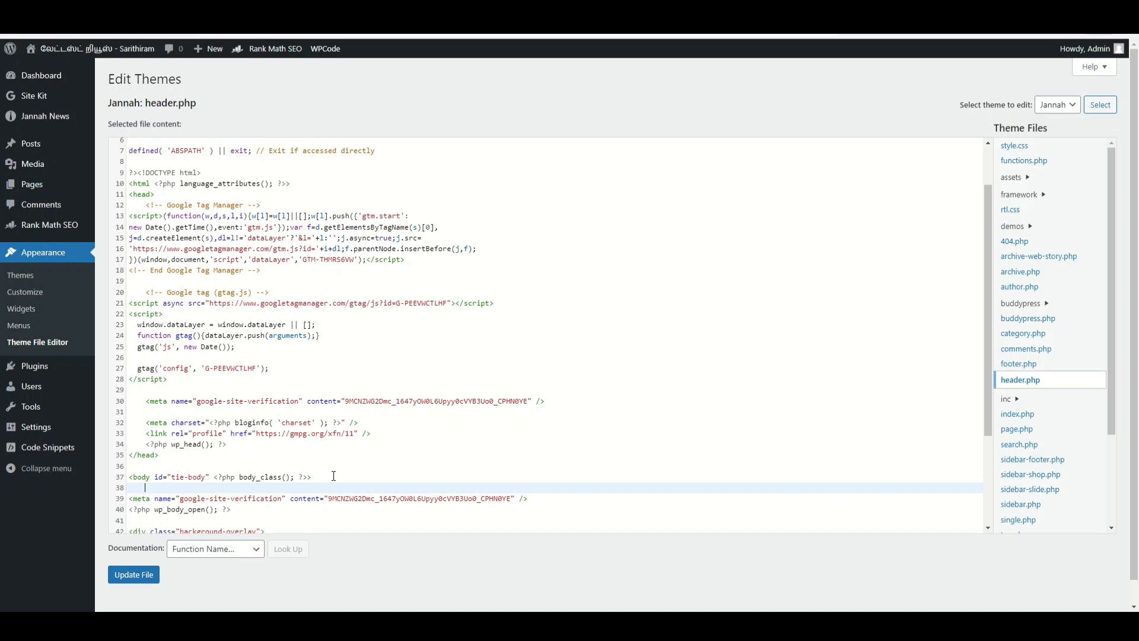
pyautogui.write('<!-- Google Tag Manager (noscript) --> <noscript><iframe src="https://www.googletagmanager.com/ns.html?id=GTM-THMRS6VW" height="0" width="0" style="display:none;visibility:hidden"></iframe></noscript> <!-- End Google Tag Manager (noscript) -->')
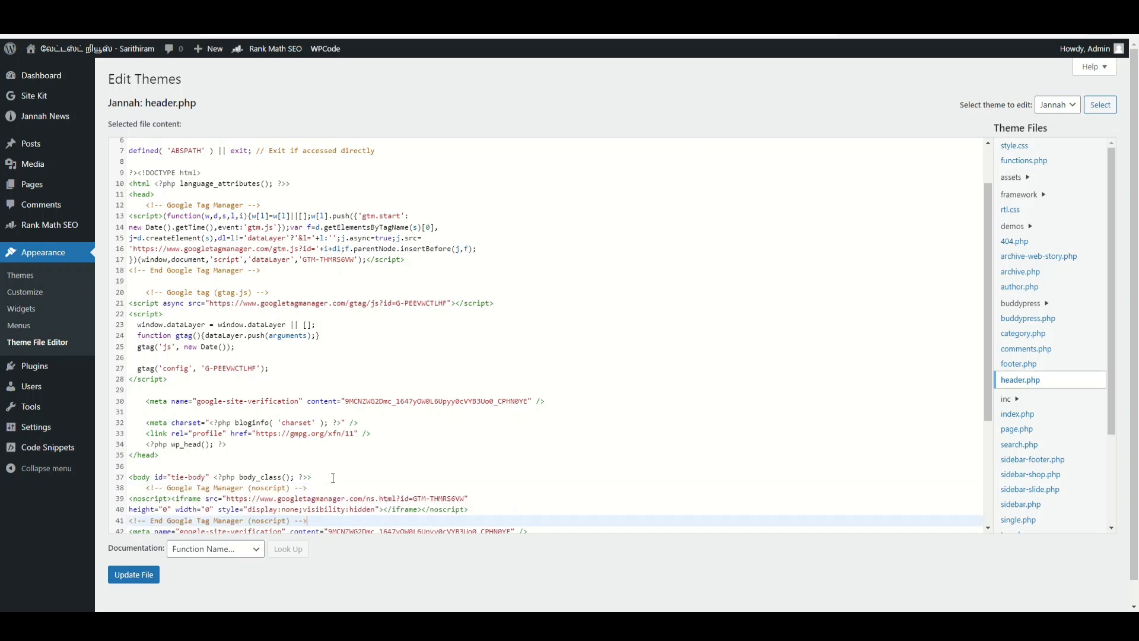
pyautogui.press('Return')
pyautogui.click(149, 576)
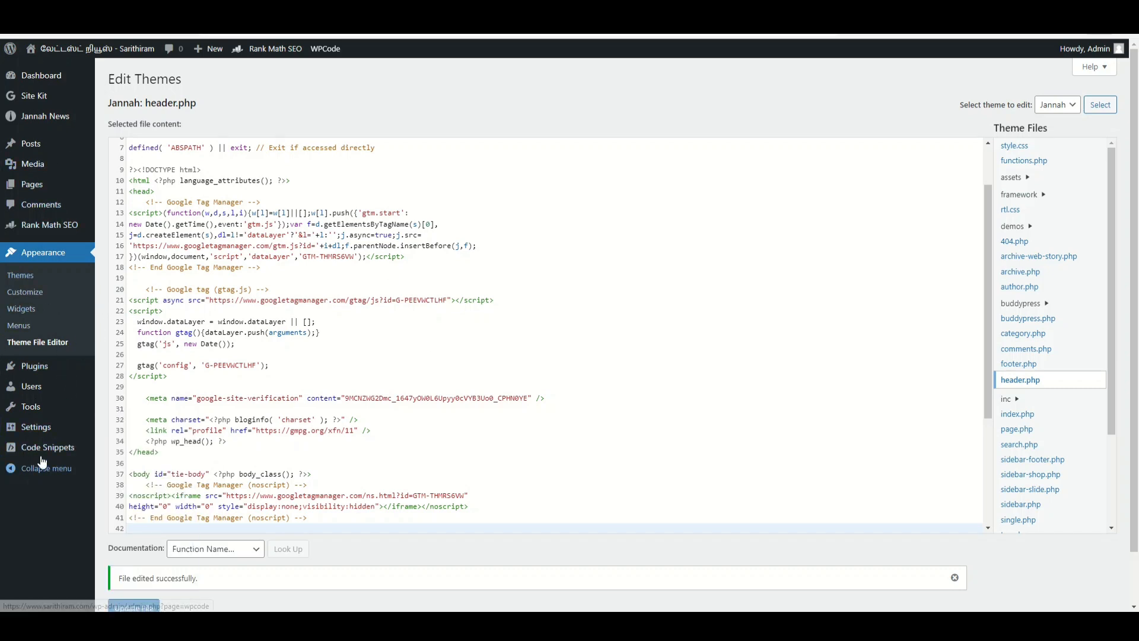
# Open WPCode's Global Header and Footer page and paste the noscript snippet above the verification meta tag in the Header code.
pyautogui.moveTo(37, 448)
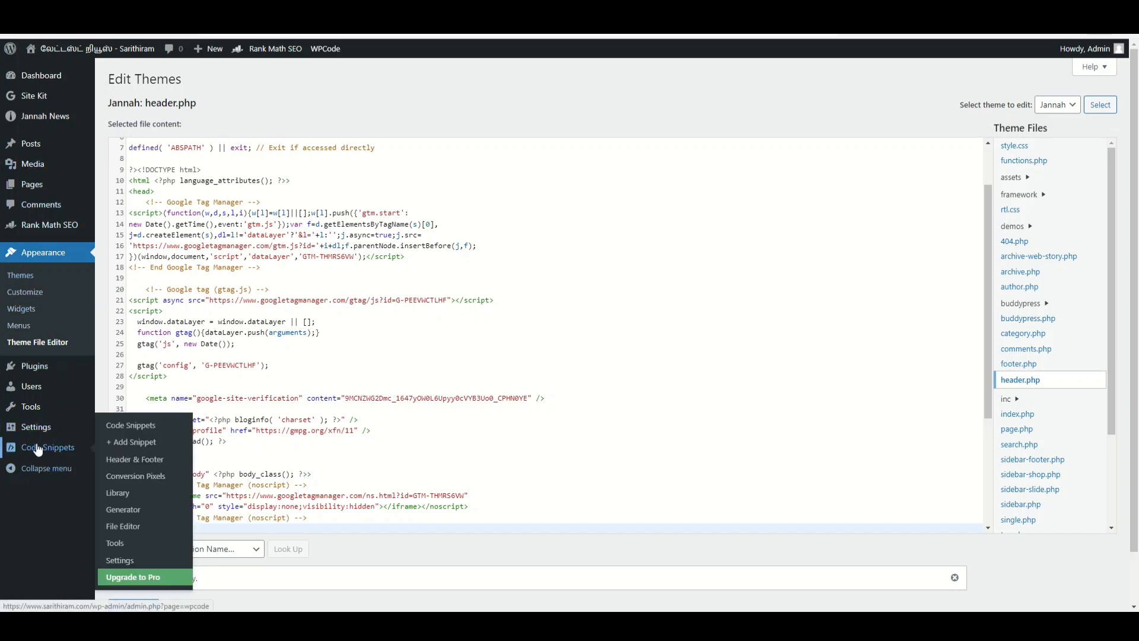
pyautogui.click(136, 454)
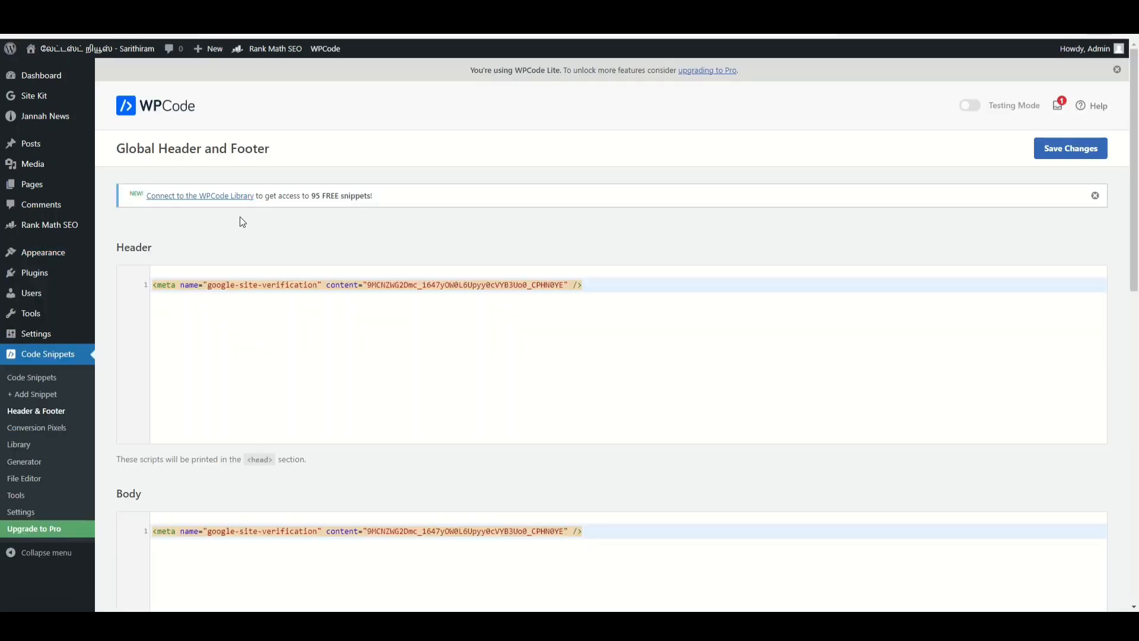
pyautogui.click(153, 285)
pyautogui.press('Return')
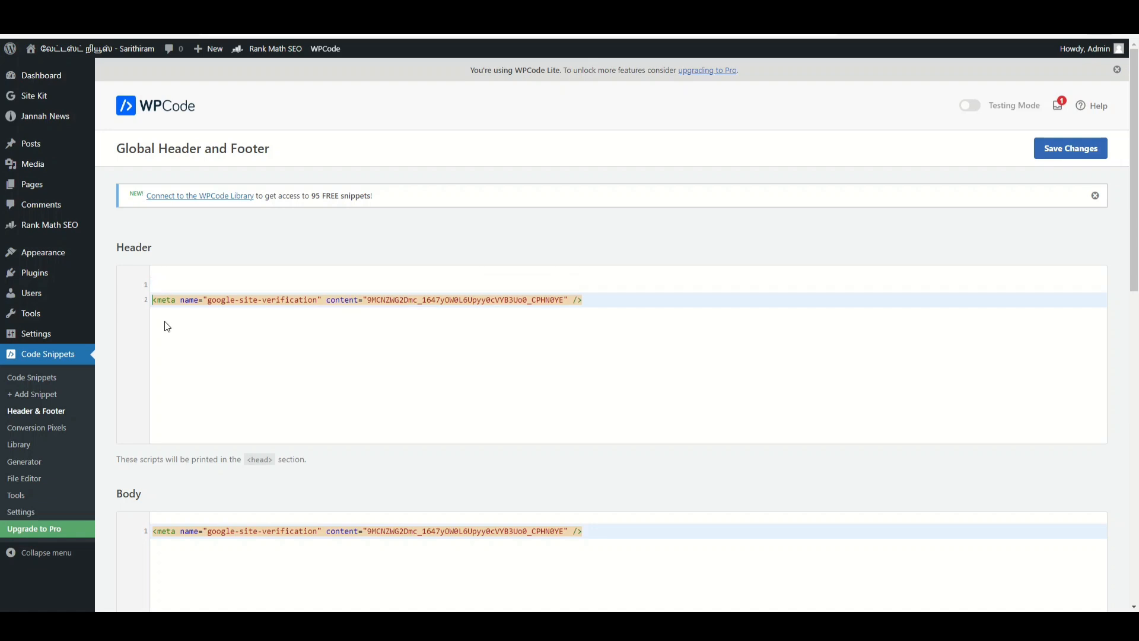
pyautogui.press('Up')
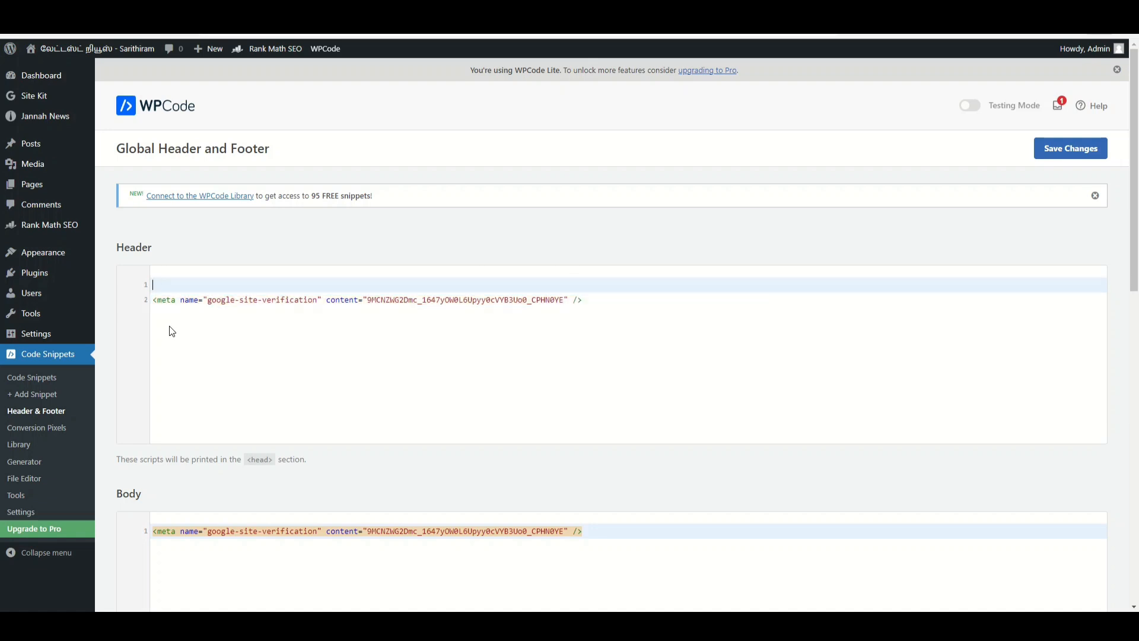
pyautogui.write('<!-- Google Tag Manager (noscript) --> <noscript><iframe src="https://www.googletagmanager.com/ns.html?id=GTM-THMRS6VW" height="0" width="0" style="display:none;visibility:hidden"></iframe></noscript> <!-- End Google Tag Manager (noscript) -->')
pyautogui.press('Return')
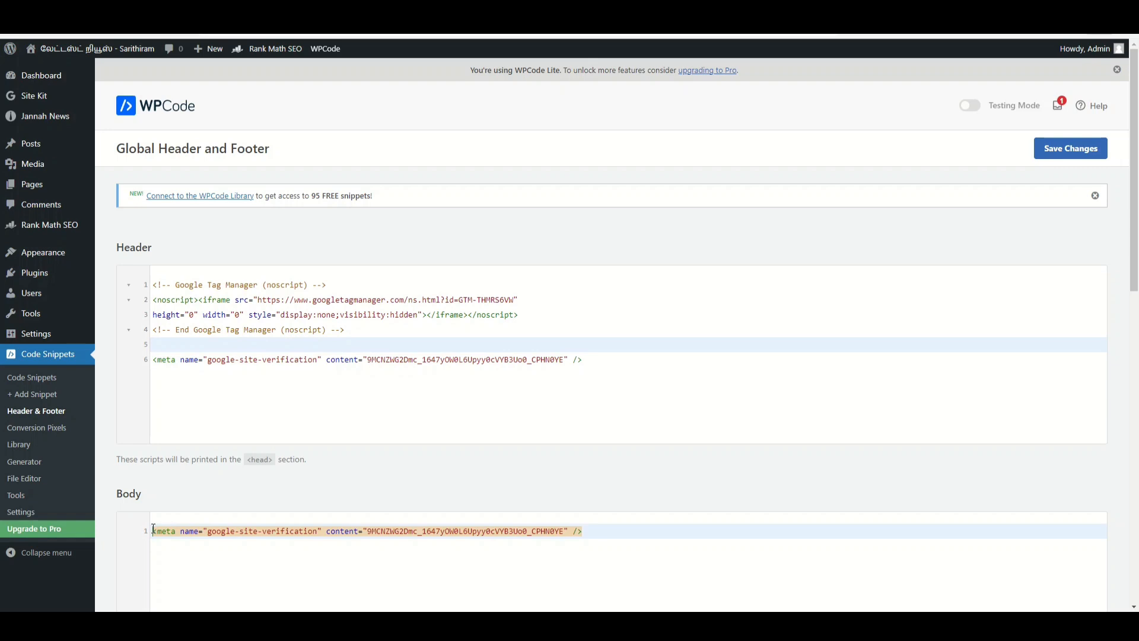
# Paste the Tag Manager noscript snippet above the verification meta tag in the Body code.
pyautogui.press('Return')
pyautogui.press('Up')
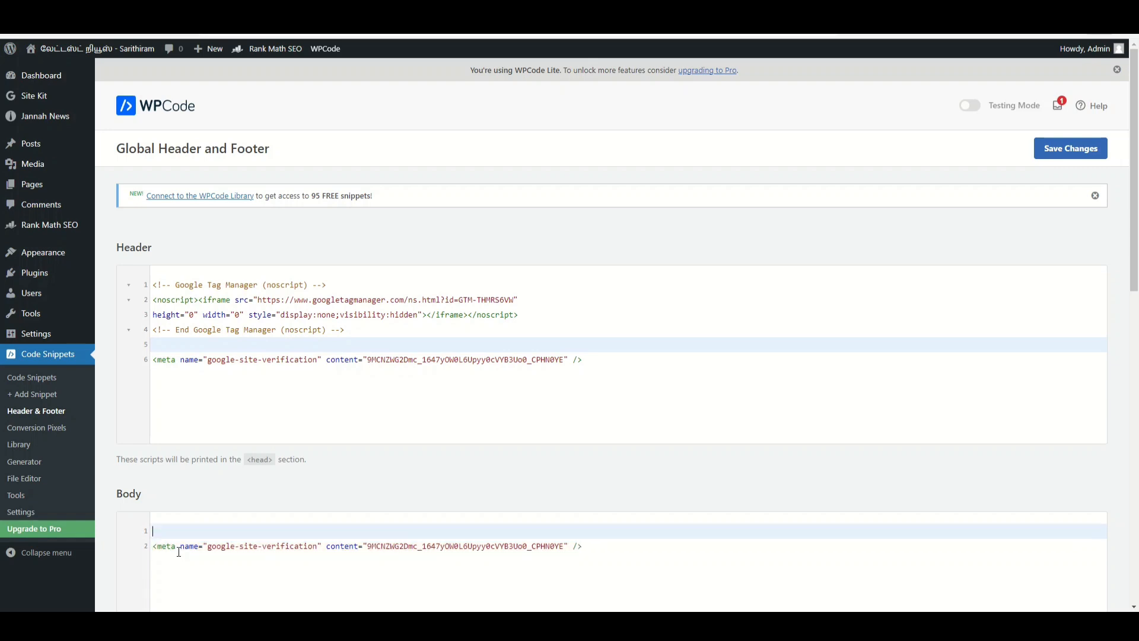
pyautogui.write('<!-- Google Tag Manager (noscript) --> <noscript><iframe src="https://www.googletagmanager.com/ns.html?id=GTM-THMRS6VW" height="0" width="0" style="display:none;visibility:hidden"></iframe></noscript> <!-- End Google Tag Manager (noscript) -->')
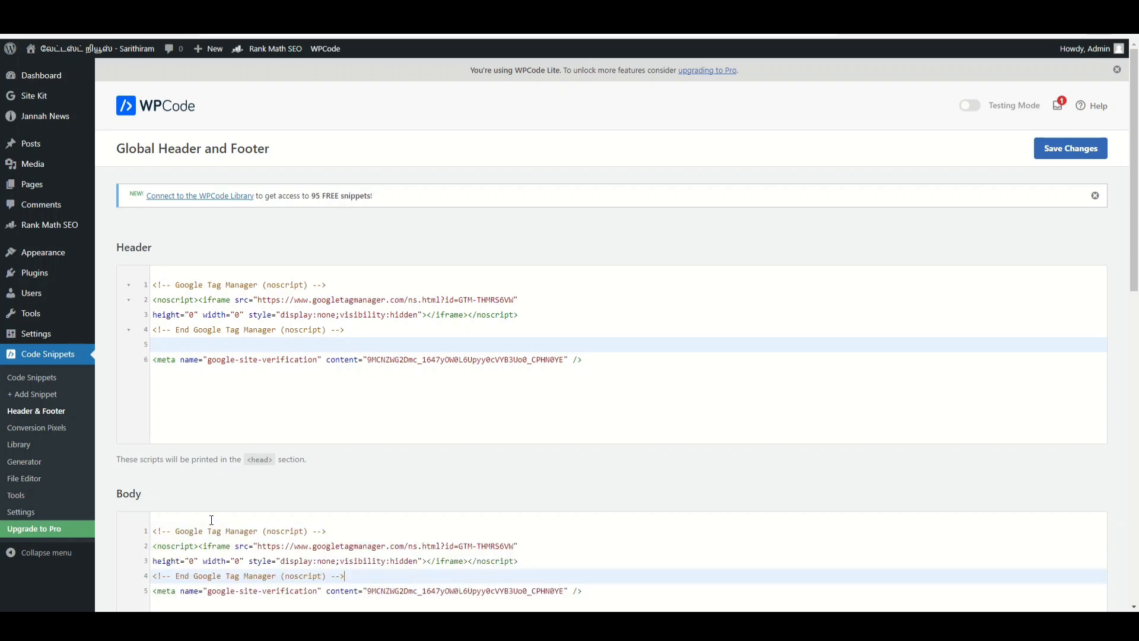
pyautogui.press('Return')
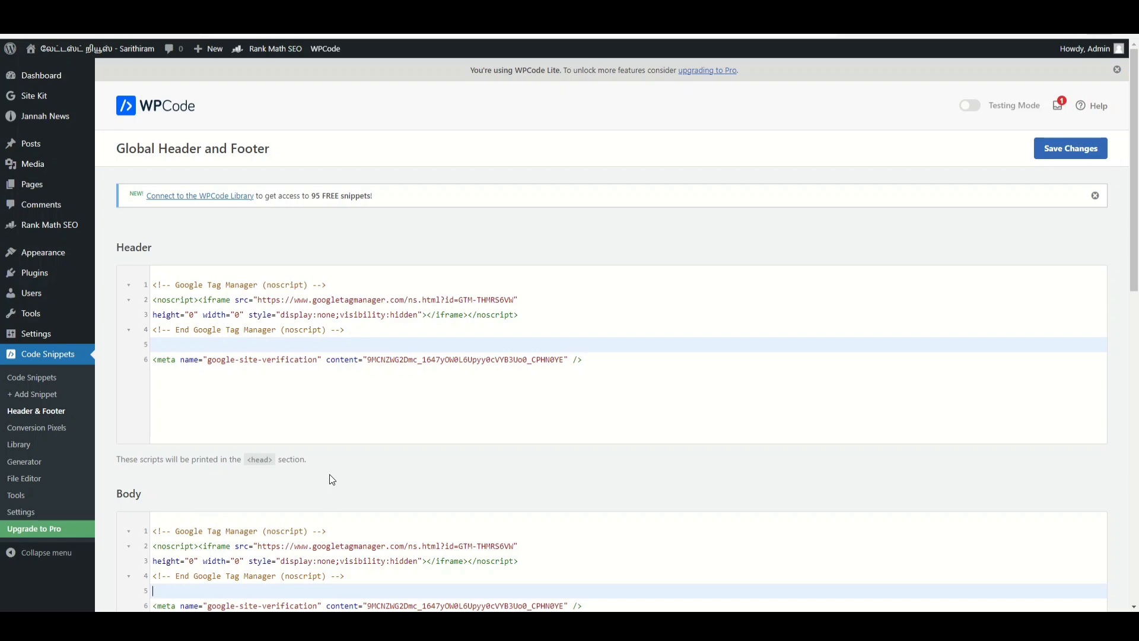
# Replace the noscript snippet in WPCode's Header code with the Tag Manager head snippet copied from the install dialog, and save the changes.
pyautogui.scroll(-2, 304, 396)
pyautogui.scroll(-2, 304, 396)
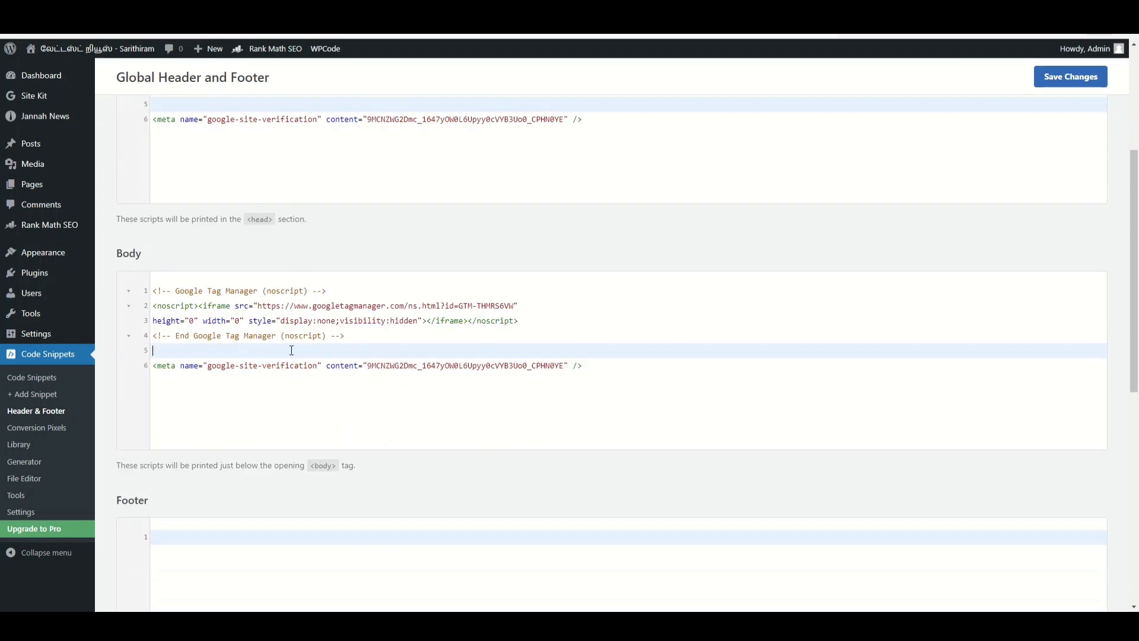
pyautogui.tripleClick(302, 324)
pyautogui.scroll(4, 293, 279)
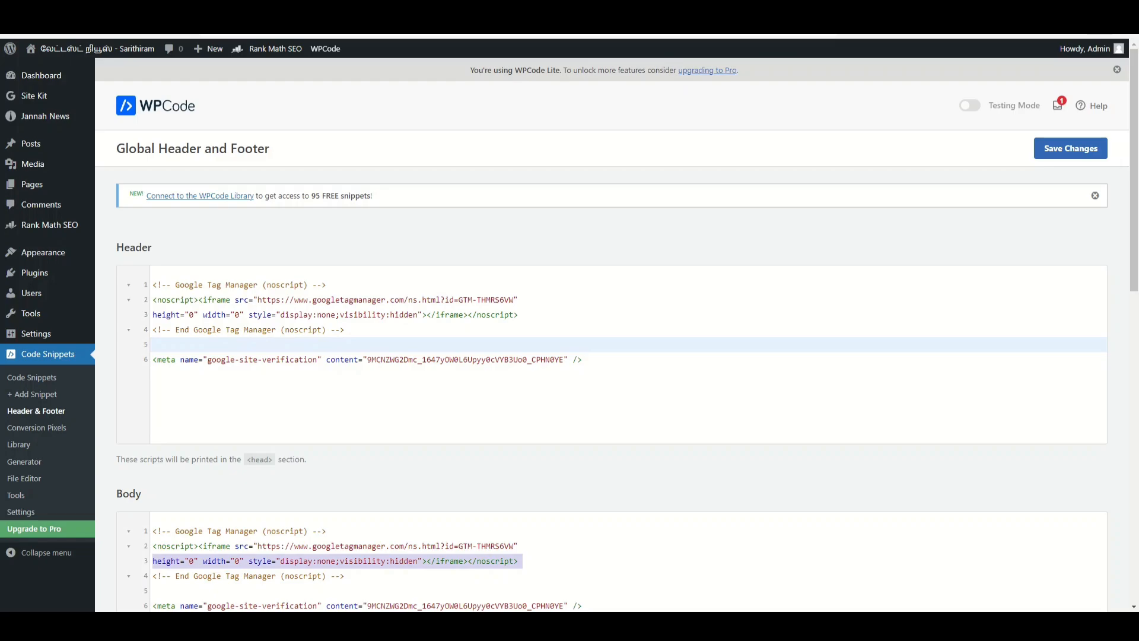
pyautogui.hotkey('ctrl', 'Tab')
pyautogui.click(757, 200)
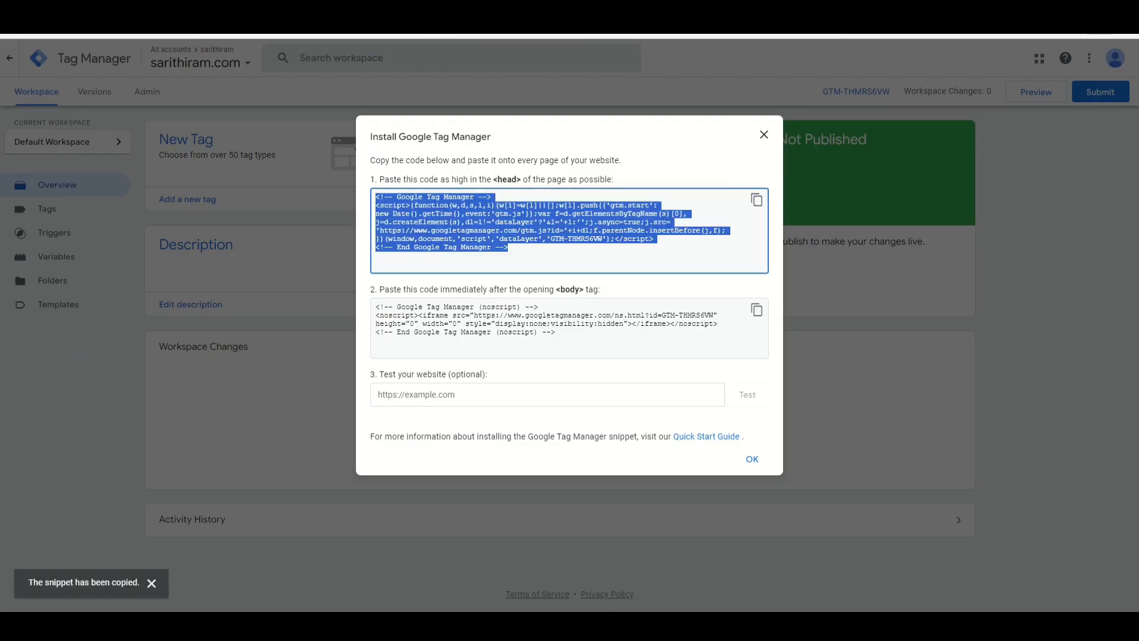
pyautogui.hotkey('ctrl', 'Tab')
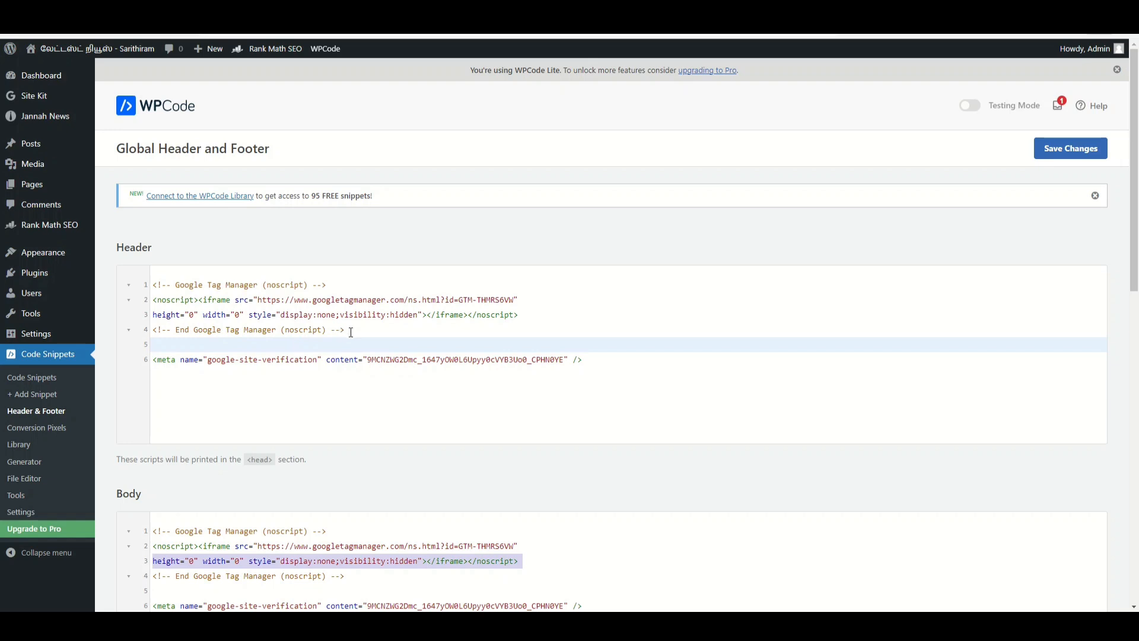
pyautogui.moveTo(343, 331); pyautogui.dragTo(154, 287)
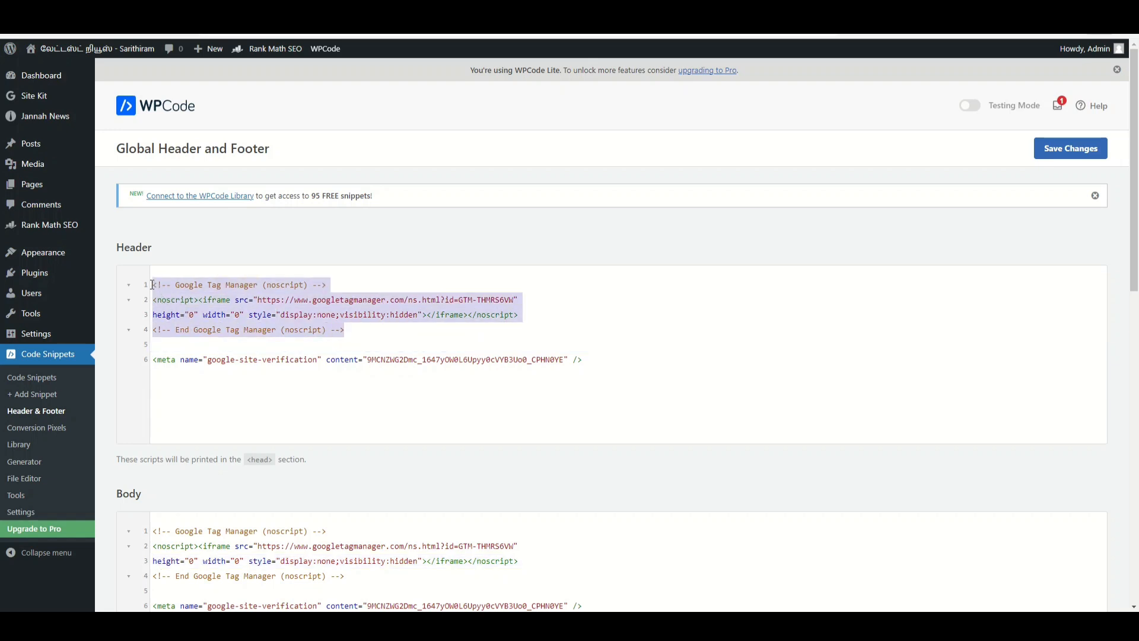
pyautogui.hotkey('ctrl', 'v')
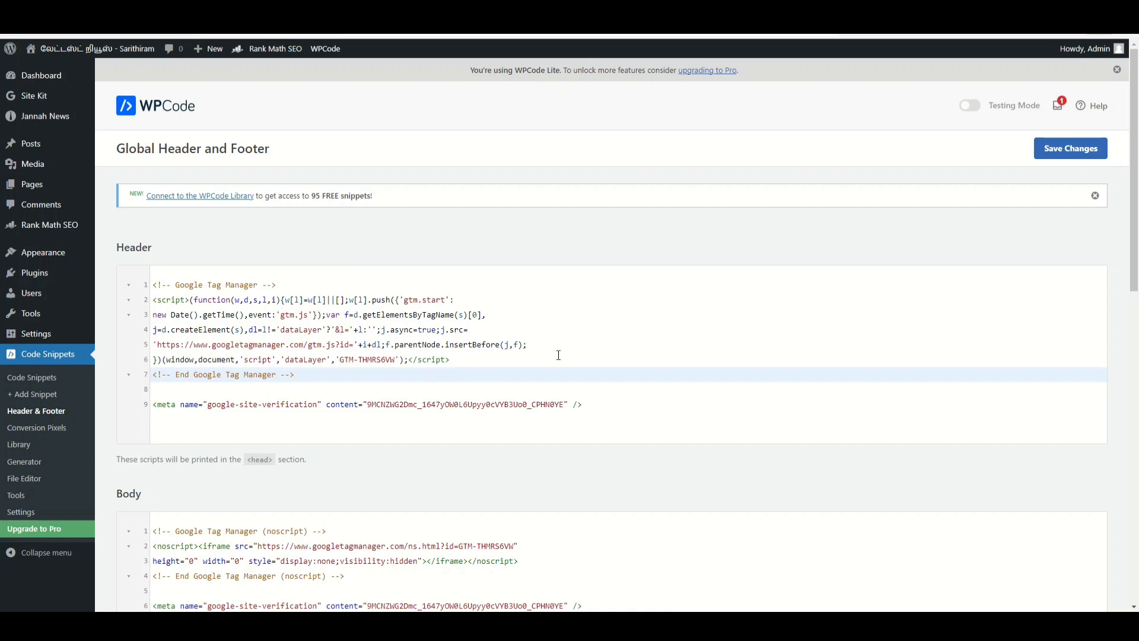
pyautogui.click(1048, 154)
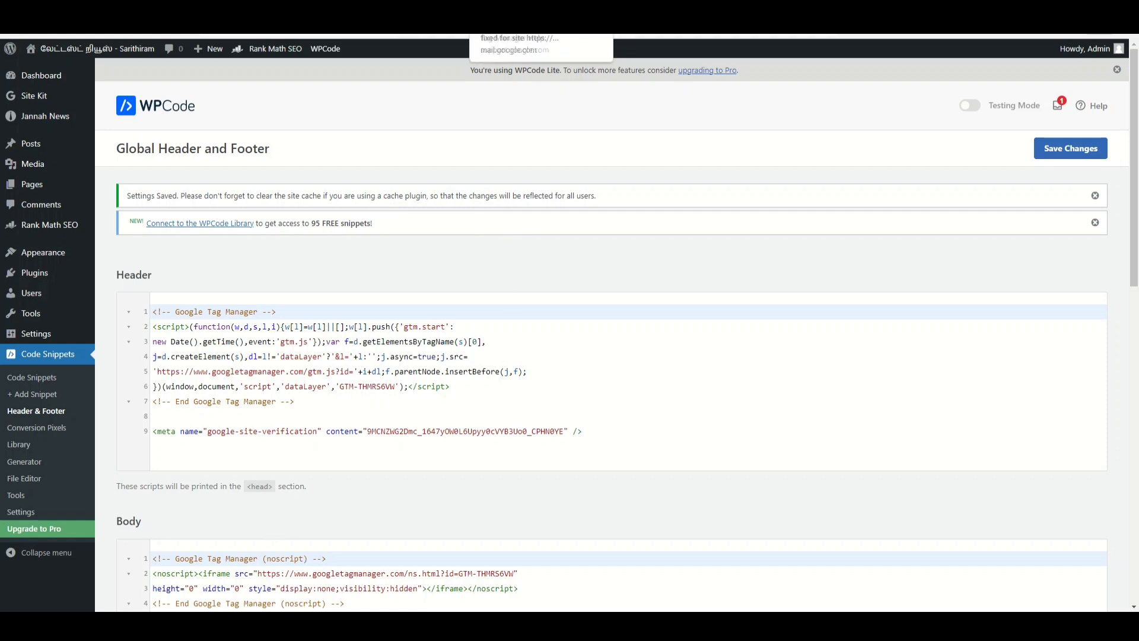
# Switch to Search Console's Ownership verification page and verify the property with the Google Tag Manager method.
pyautogui.click(534, 30)
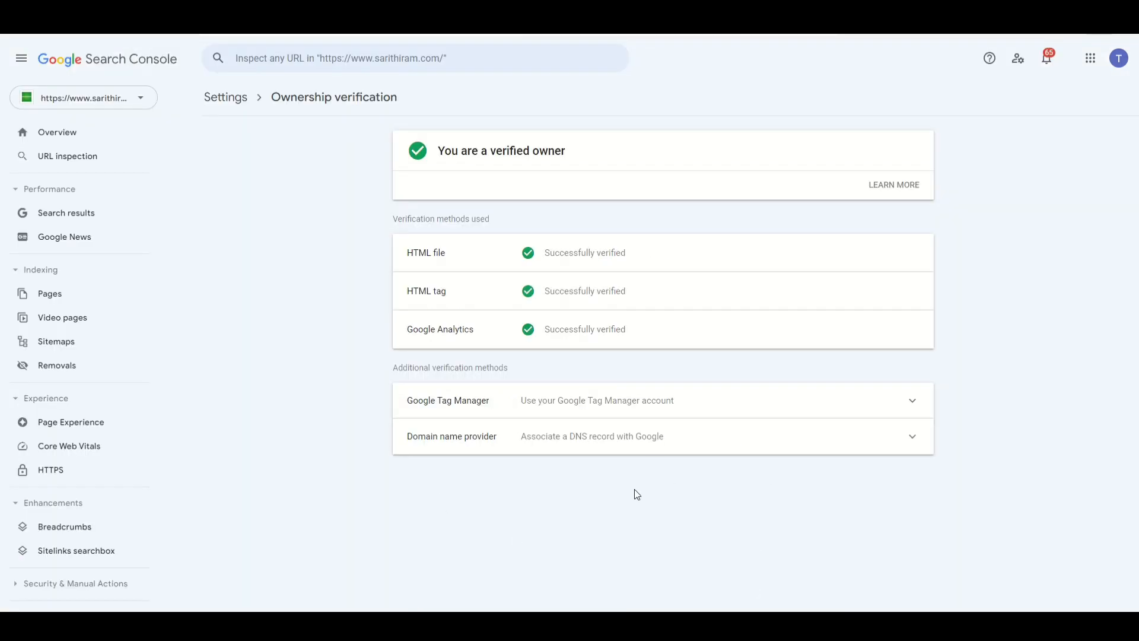
pyautogui.click(914, 408)
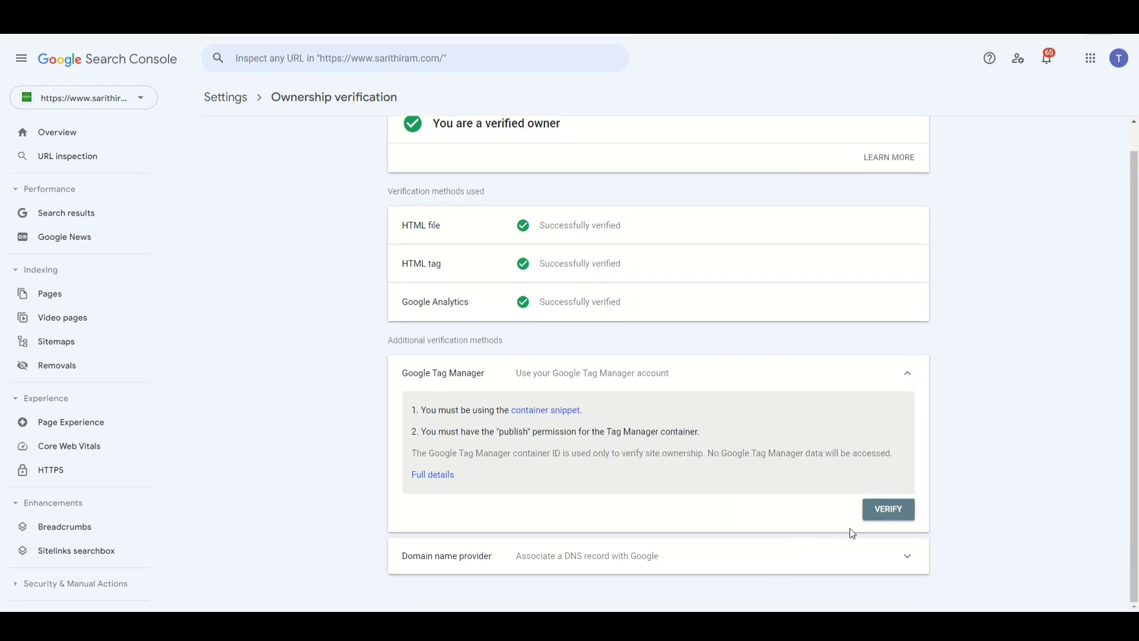
pyautogui.click(888, 512)
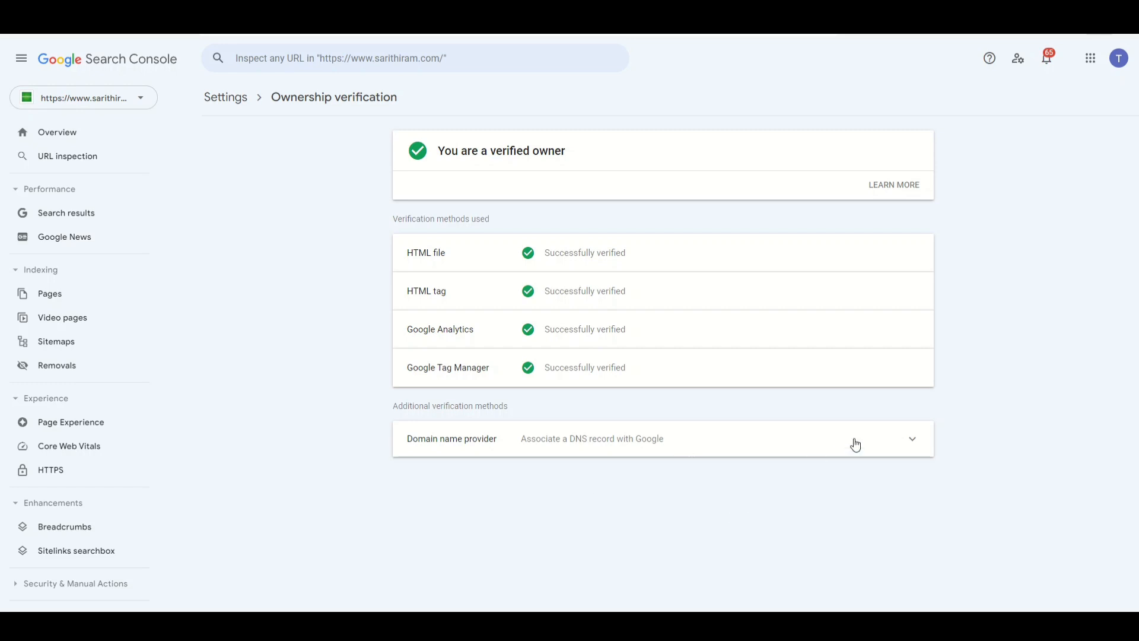
# Expand the Domain name provider verification method and copy its TXT record for sarithiram.com.
pyautogui.click(914, 440)
pyautogui.scroll(-2, 827, 479)
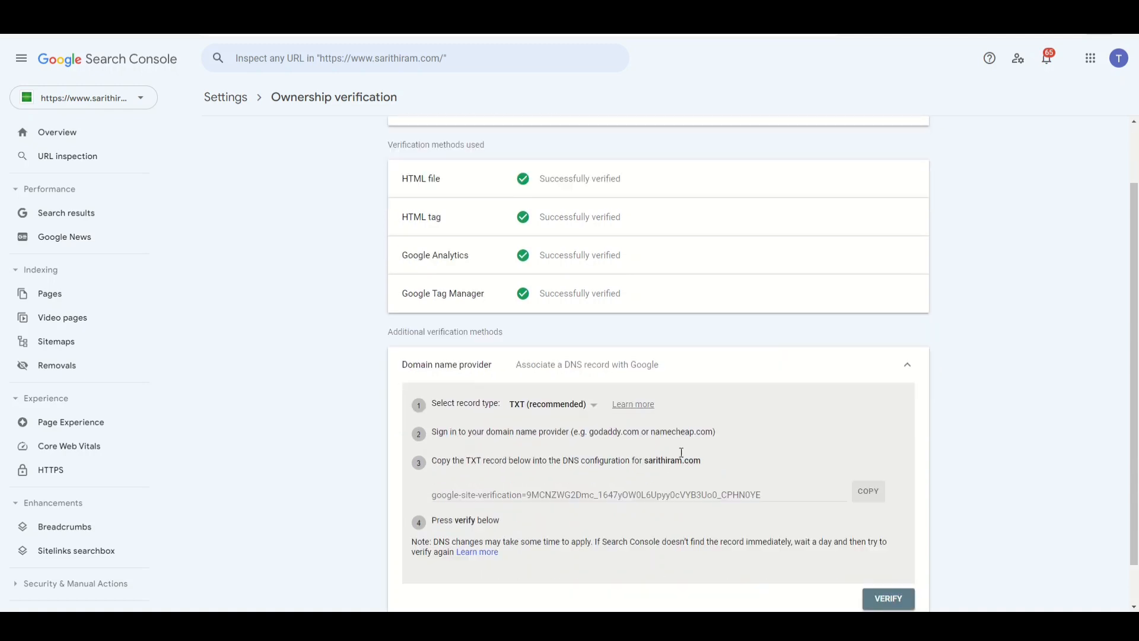
pyautogui.click(854, 444)
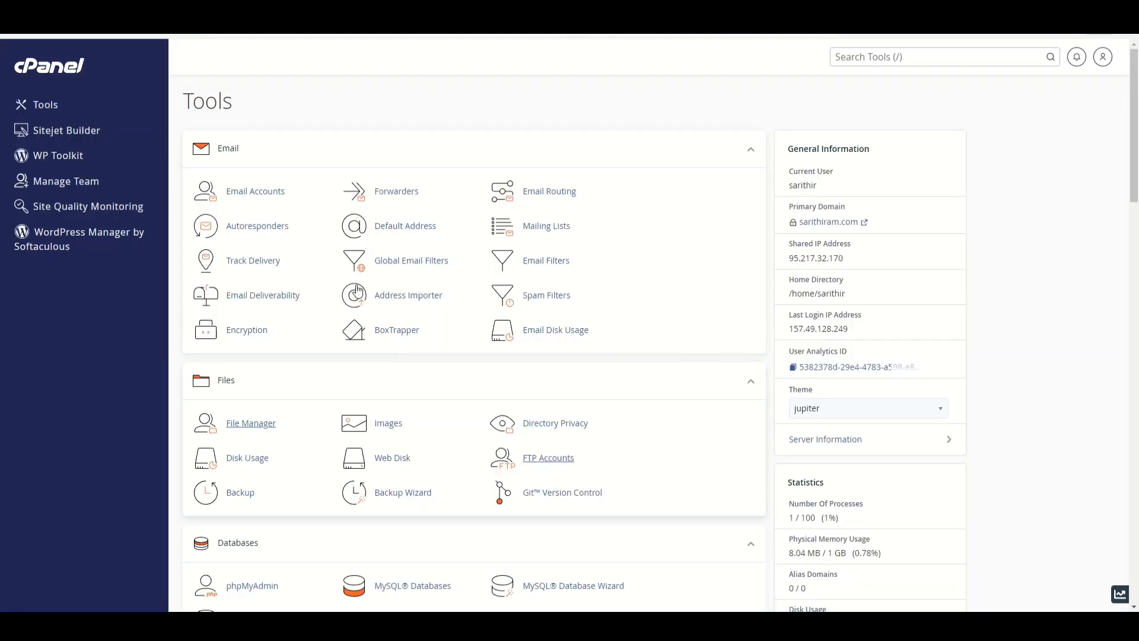
# In cPanel, open the Zone Editor and manage the zone records of sarithiram.com.
pyautogui.scroll(-10, 438, 213)
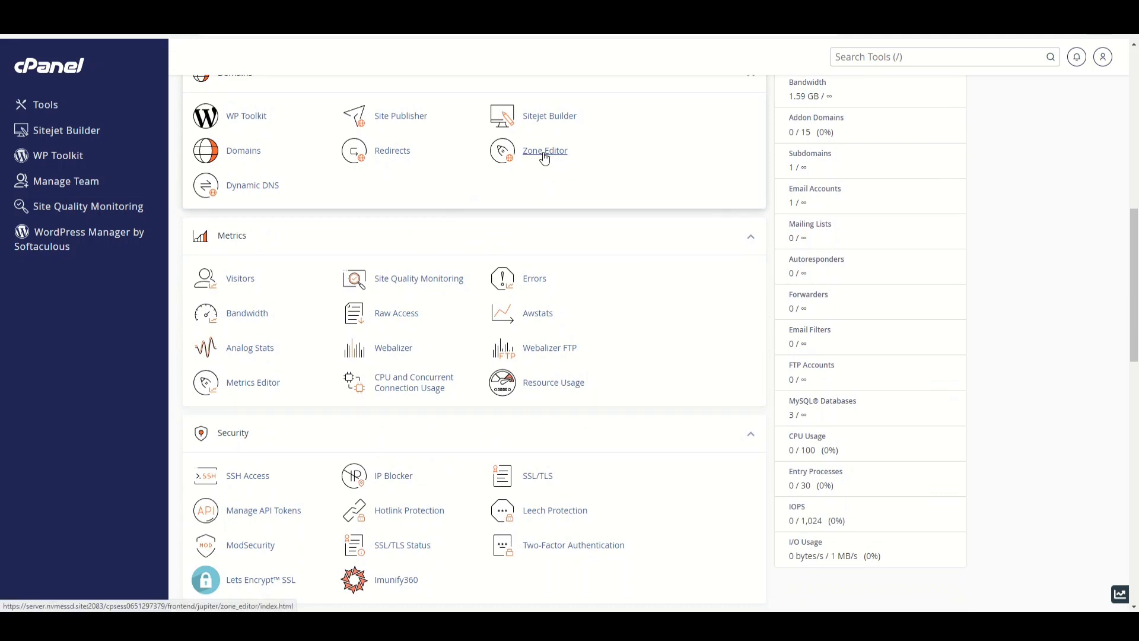
pyautogui.click(545, 156)
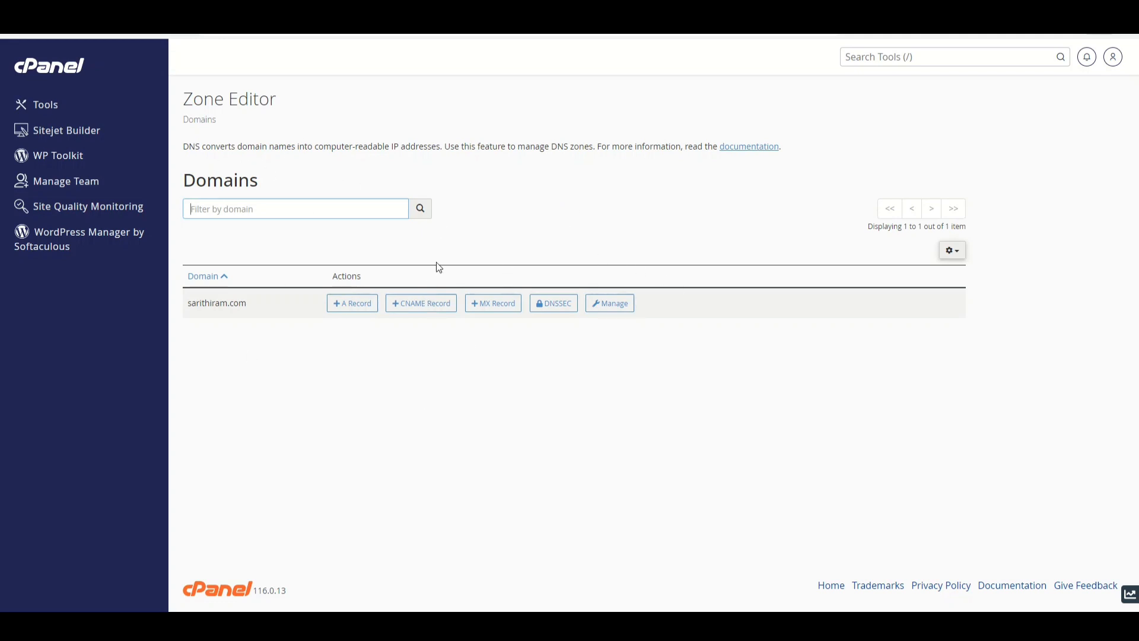
pyautogui.click(421, 303)
pyautogui.click(606, 309)
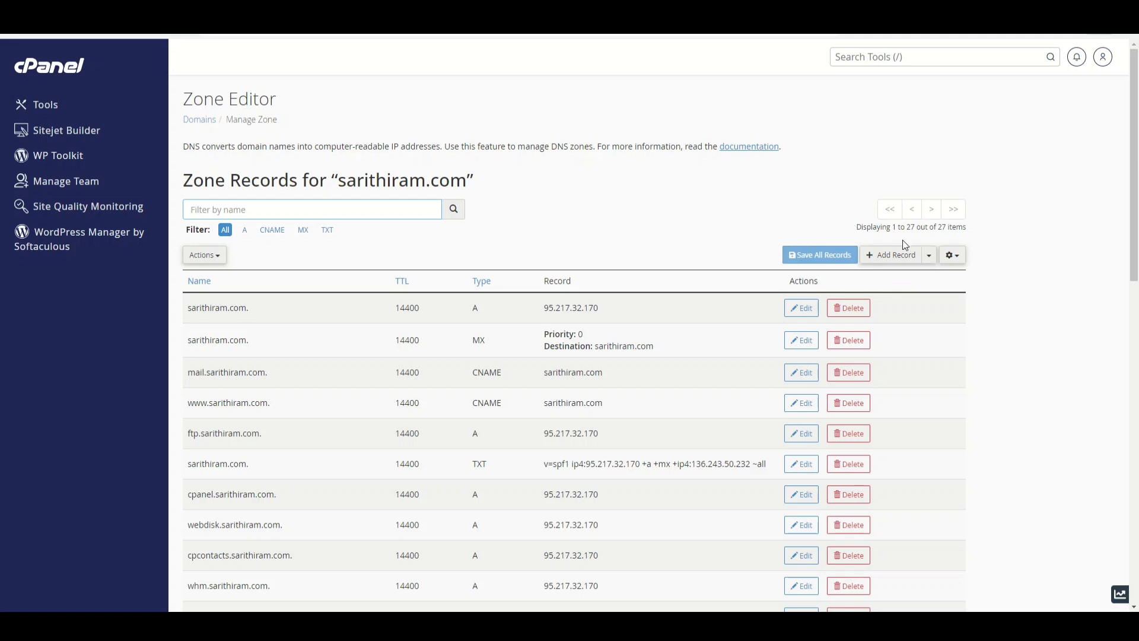
# Add a zone record of type TXT and paste the Google site verification token as its record text.
pyautogui.click(879, 261)
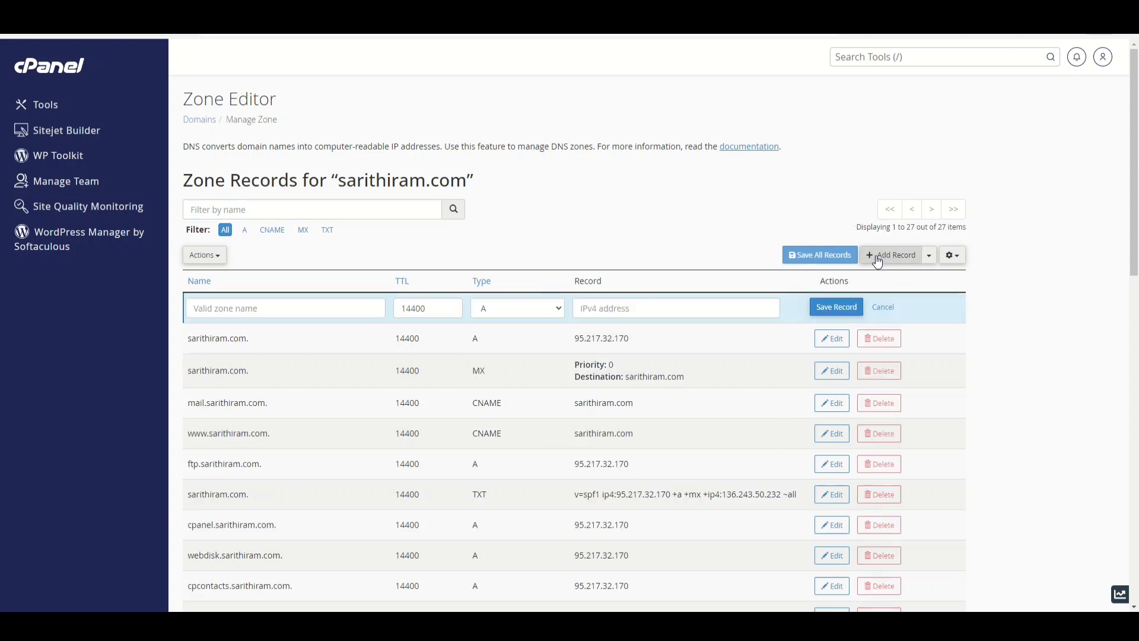
pyautogui.click(500, 309)
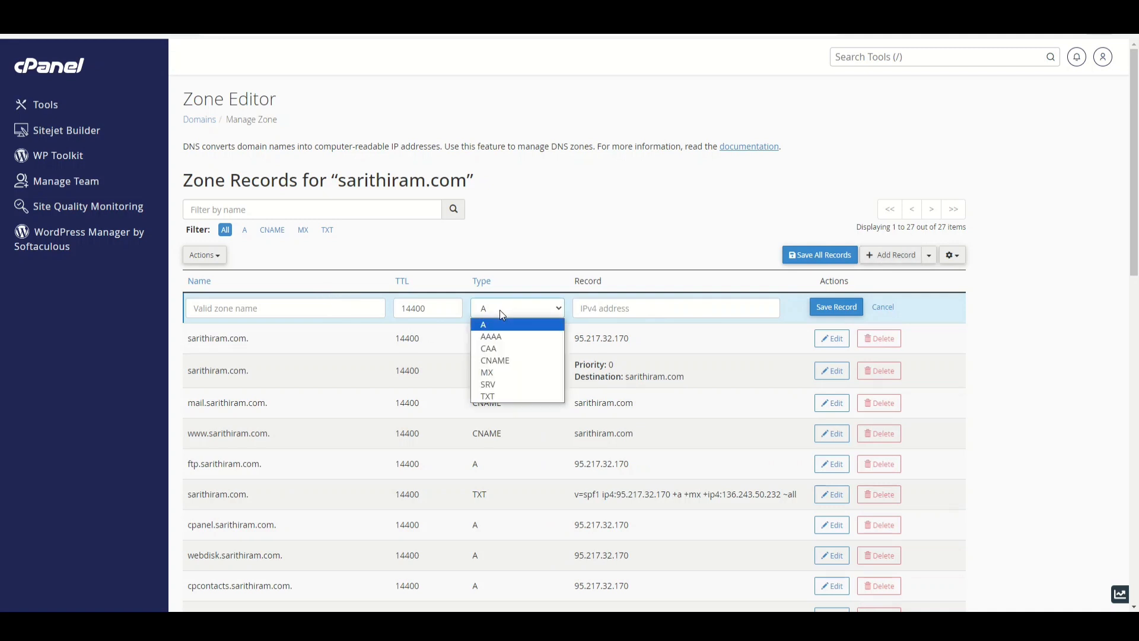
pyautogui.click(507, 395)
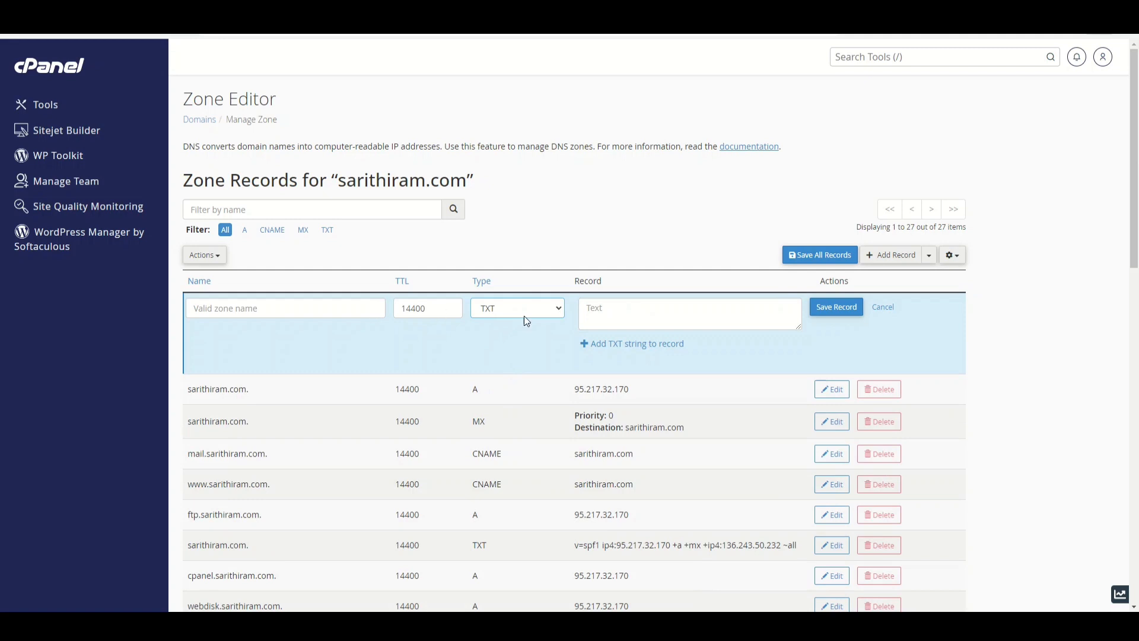
pyautogui.click(638, 309)
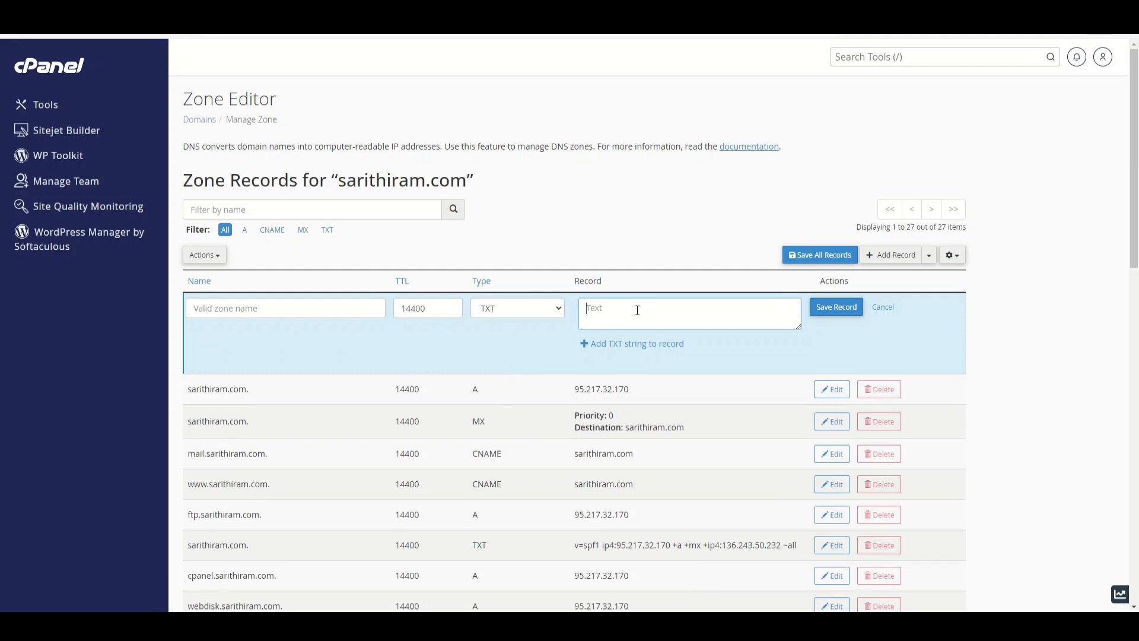
pyautogui.write('google-site-verification=9MCNZWG2Dmc_1647yOW0L6Upyy0cVYB3Uo0_CPHN0YE')
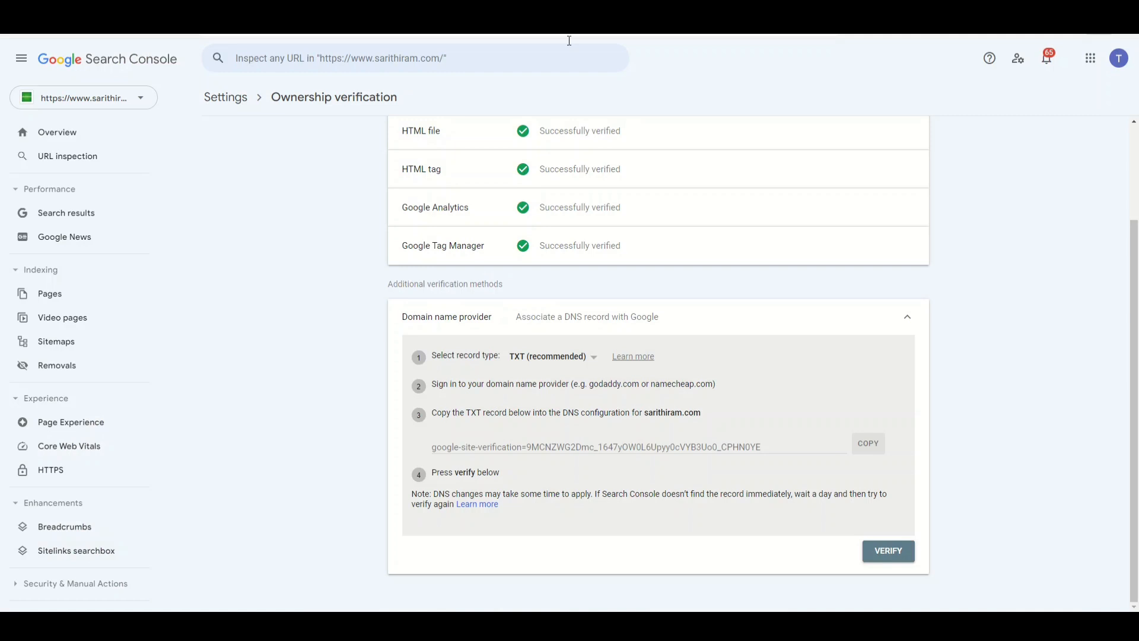
# Return to Search Console and check the record type options for the Domain name provider method, keeping TXT (recommended).
pyautogui.click(563, 27)
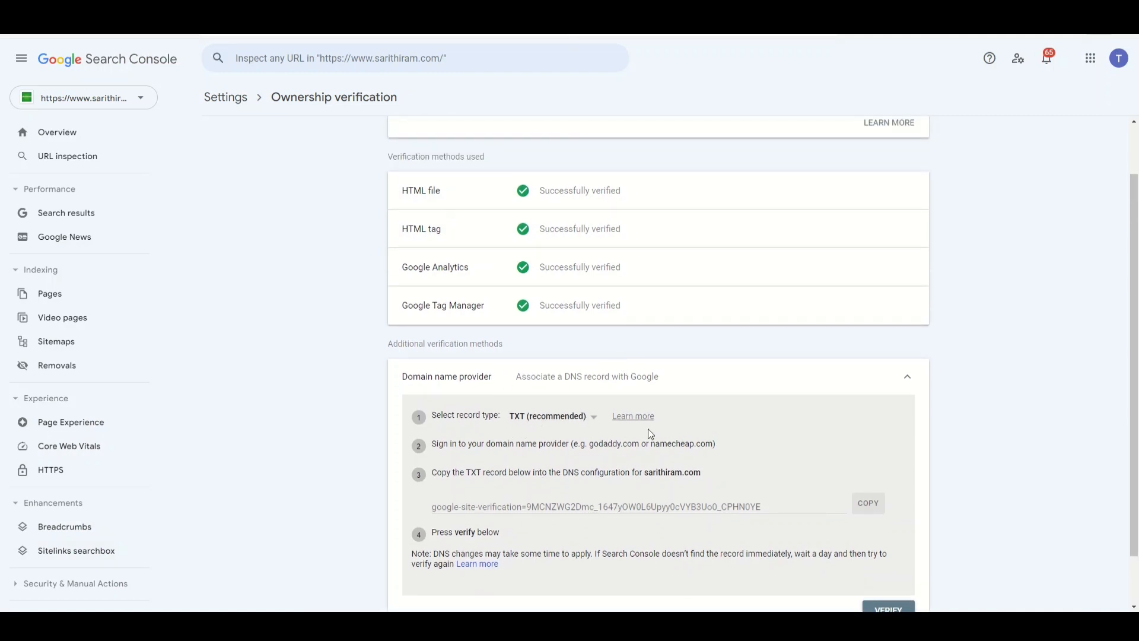
pyautogui.click(580, 419)
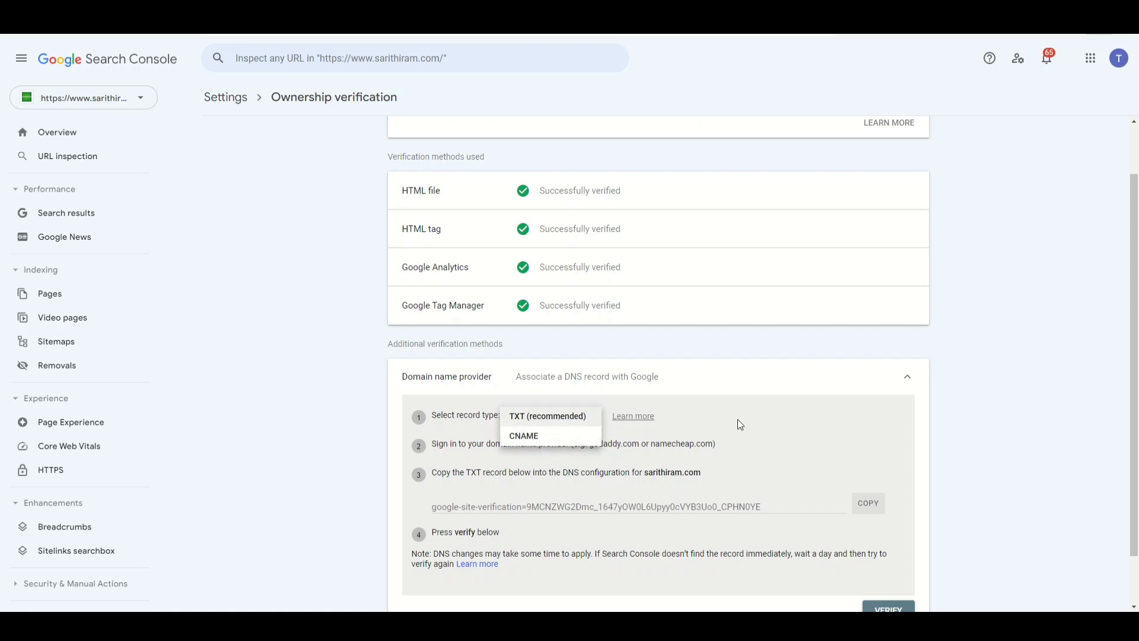
pyautogui.click(689, 416)
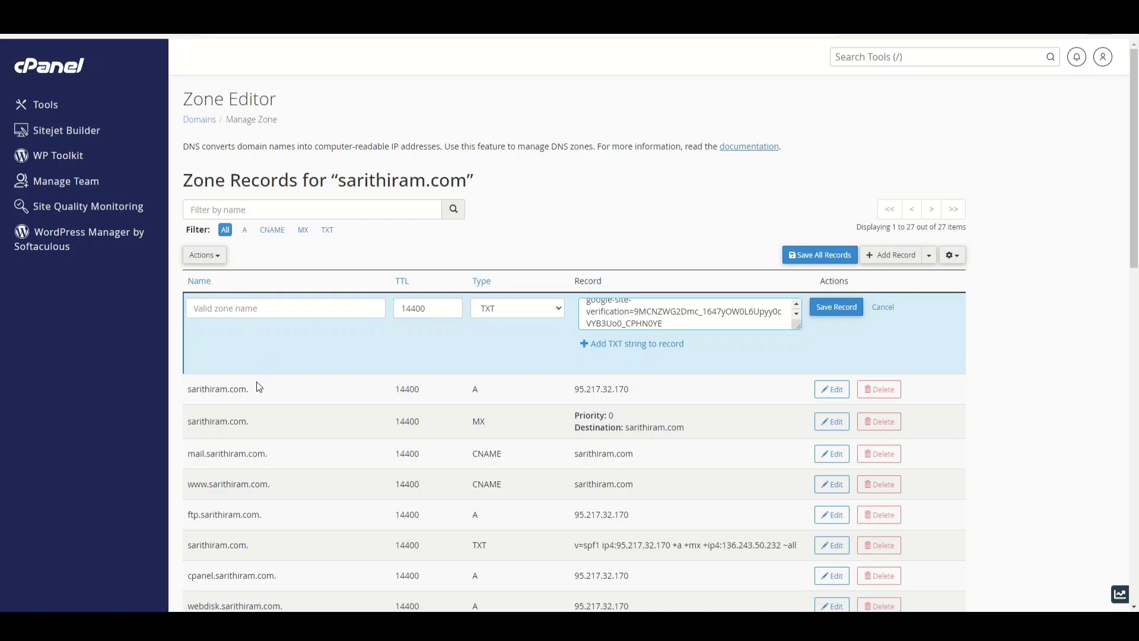
# In cPanel, copy sarithiram.com from the existing records into the new TXT record's name and save the record.
pyautogui.moveTo(246, 389); pyautogui.dragTo(187, 394)
pyautogui.hotkey('ctrl', 'c')
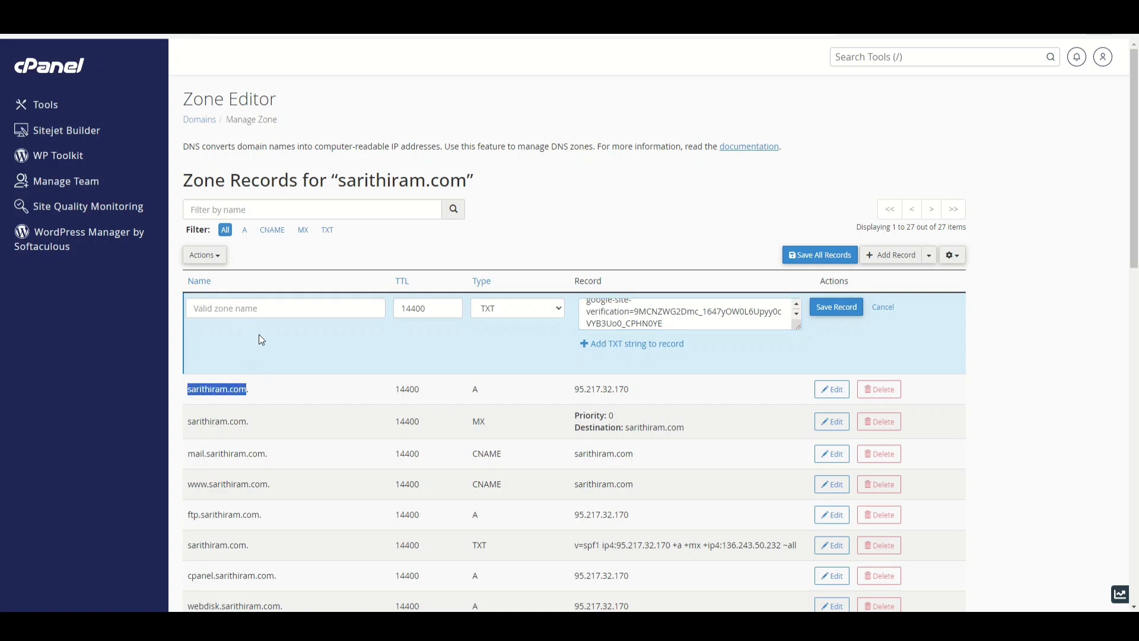
pyautogui.click(272, 304)
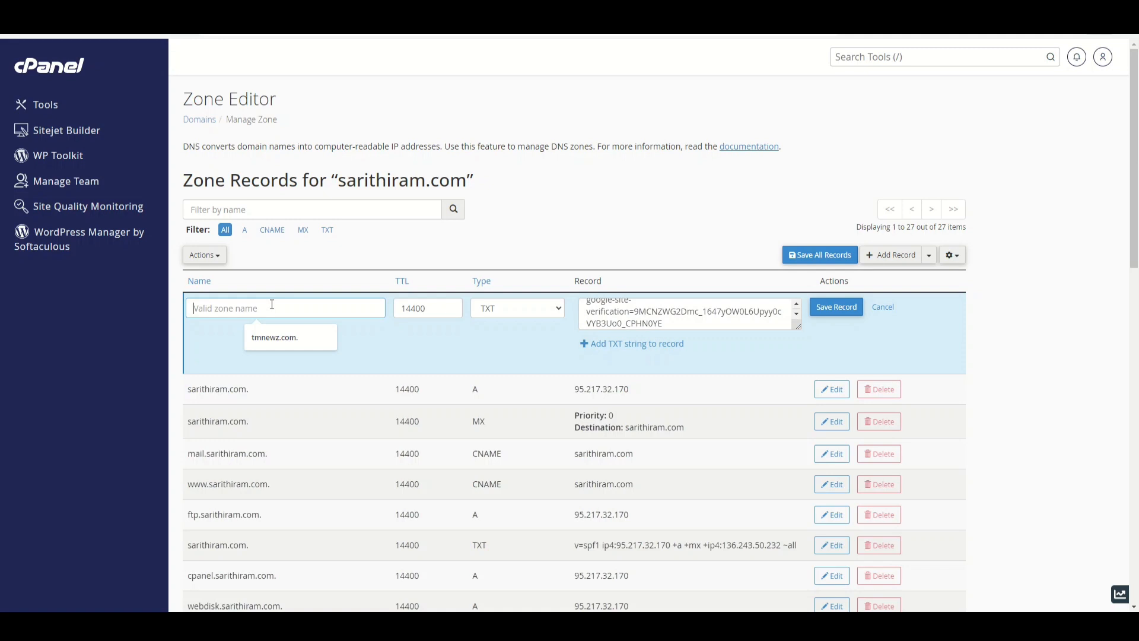
pyautogui.hotkey('ctrl', 'v')
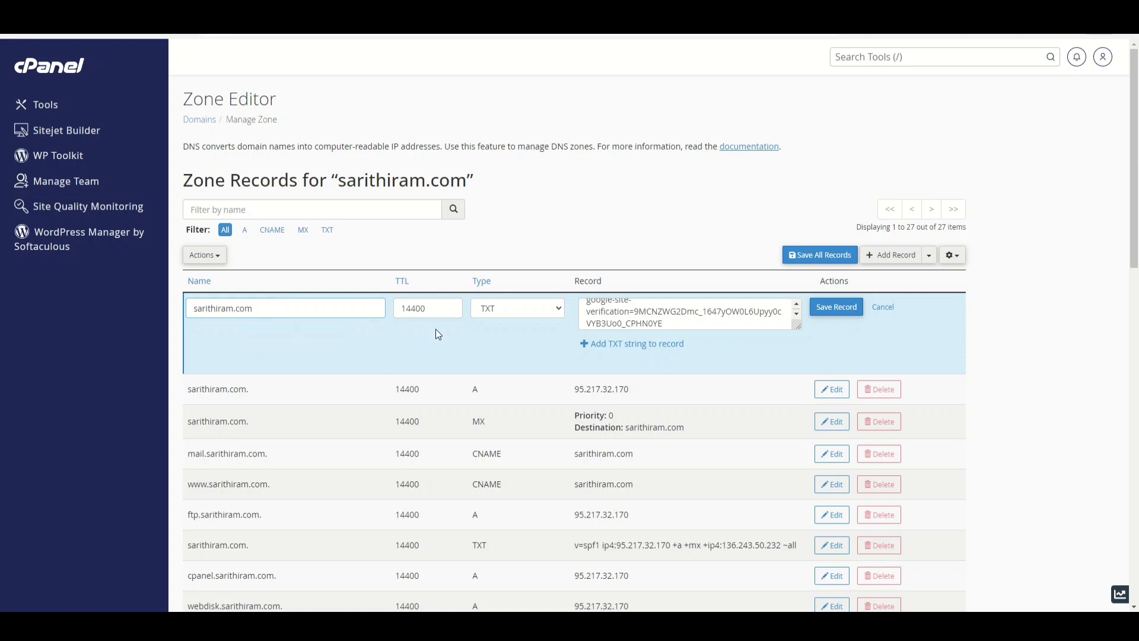
pyautogui.click(823, 308)
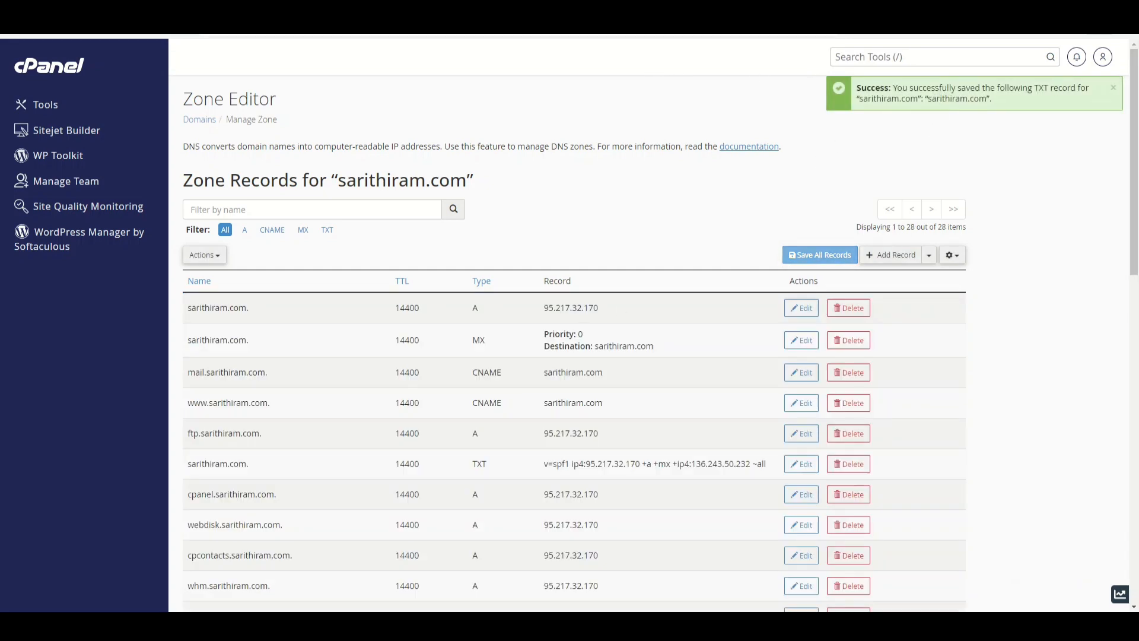
# Switch back to Search Console and verify ownership with the Domain name provider method.
pyautogui.click(547, 9)
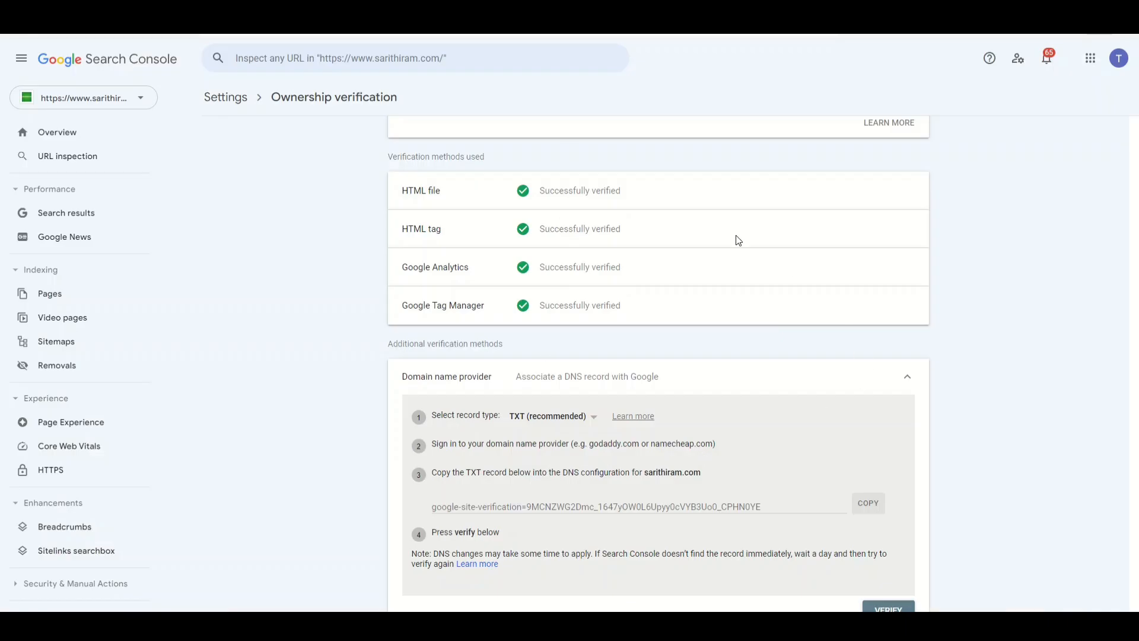
pyautogui.scroll(-1, 866, 451)
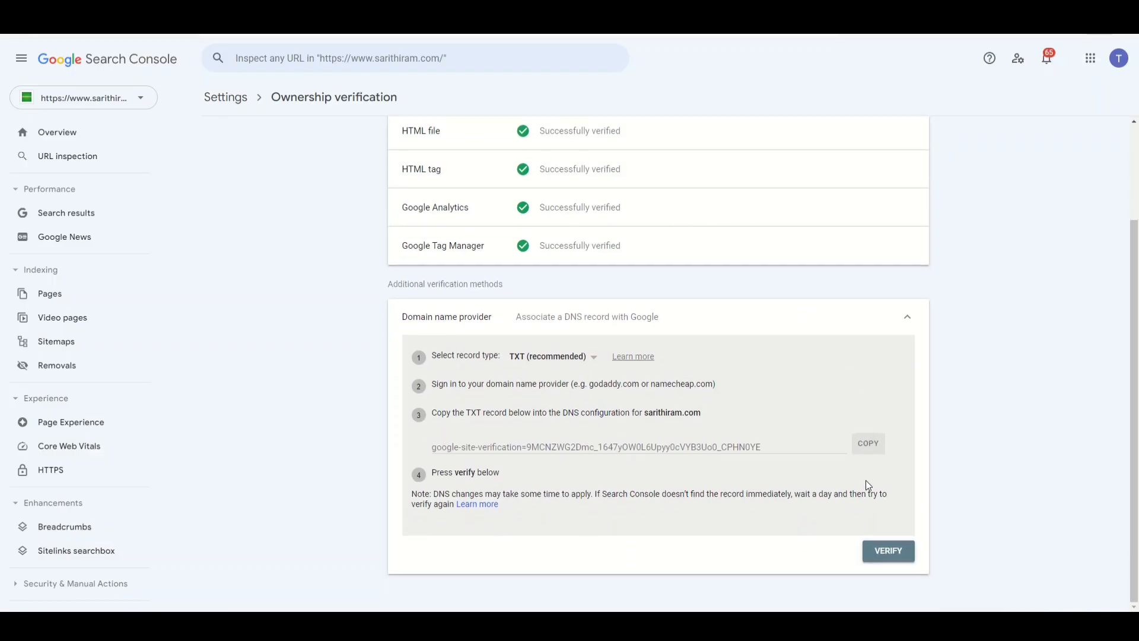
pyautogui.click(887, 550)
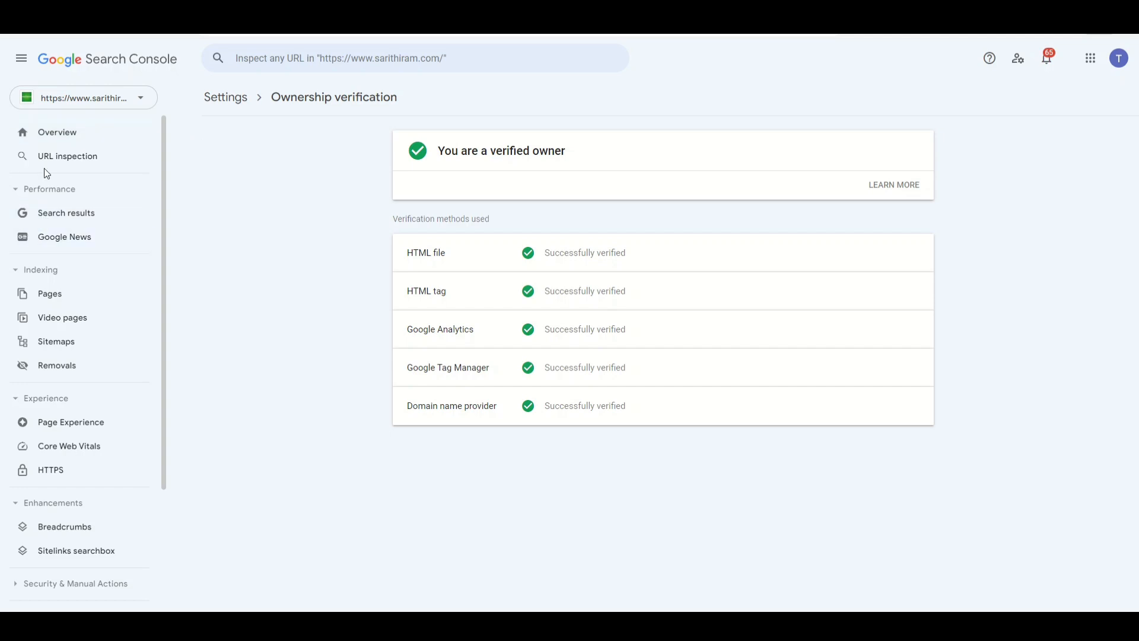
# Examine the property's Users and permissions in Settings, and reopen the Ownership verification page to review the methods used.
pyautogui.scroll(-2, 71, 199)
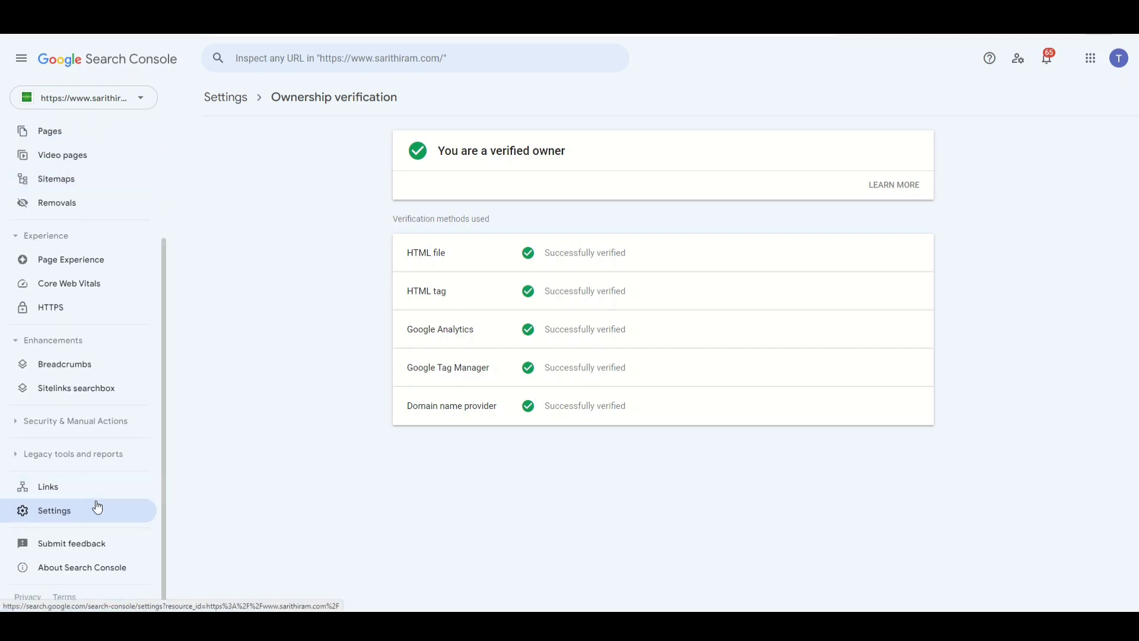
pyautogui.click(78, 510)
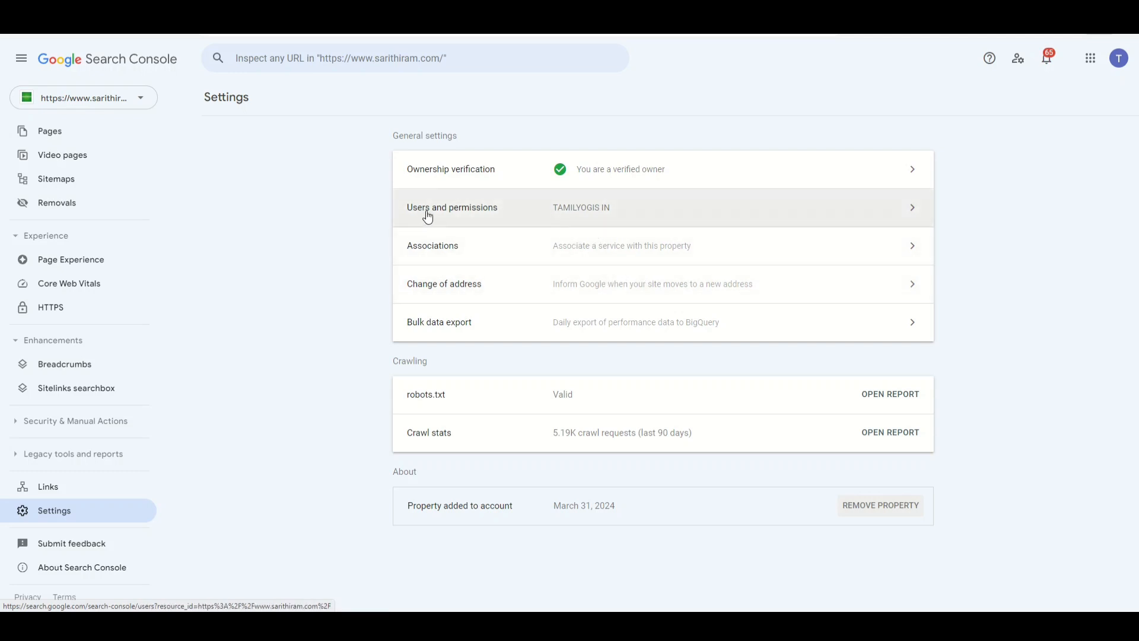
pyautogui.click(625, 211)
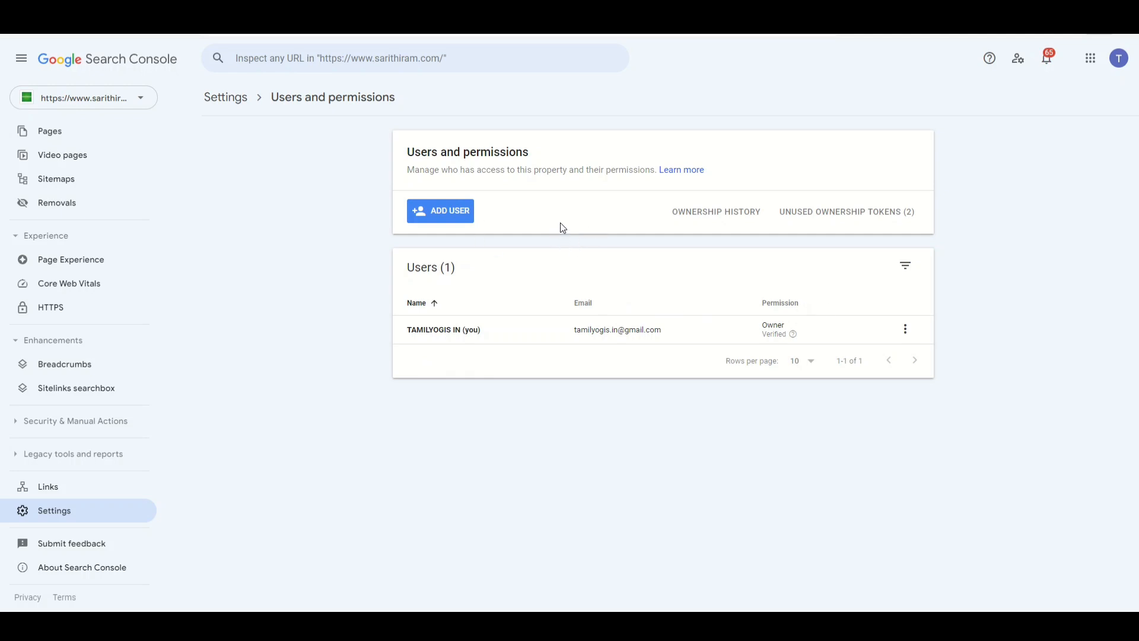
pyautogui.hotkey('alt', 'Left')
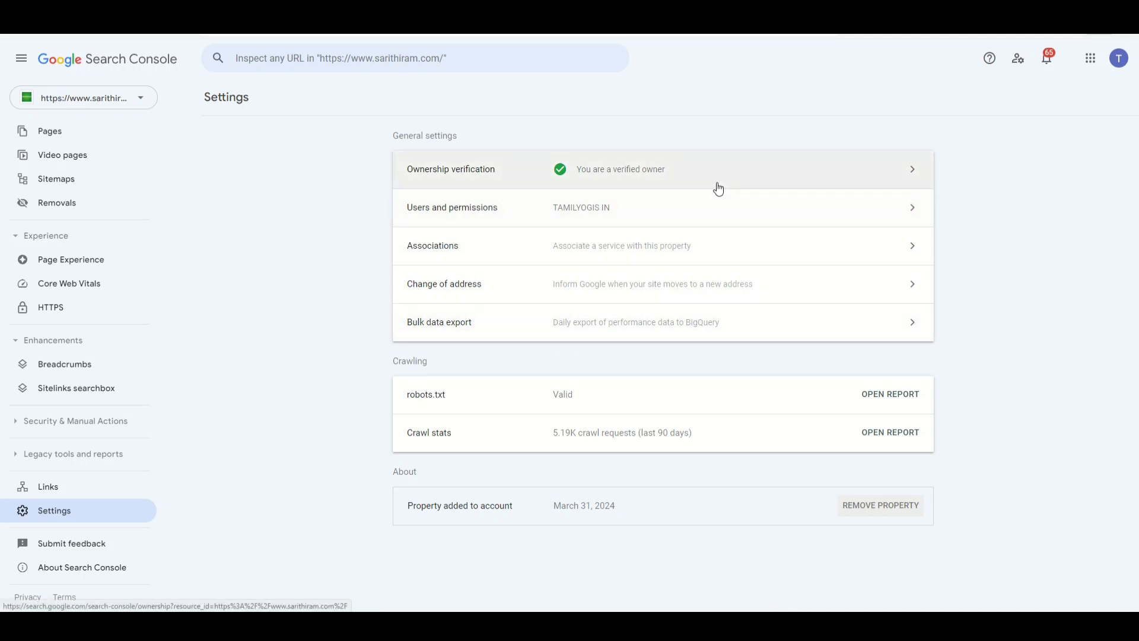
pyautogui.click(834, 172)
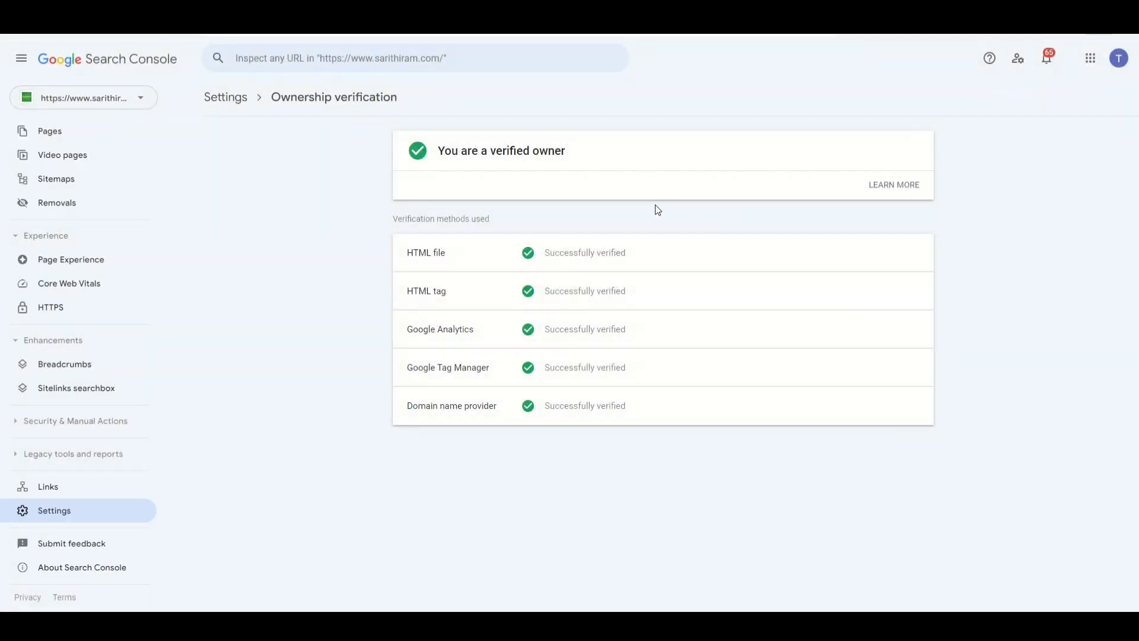